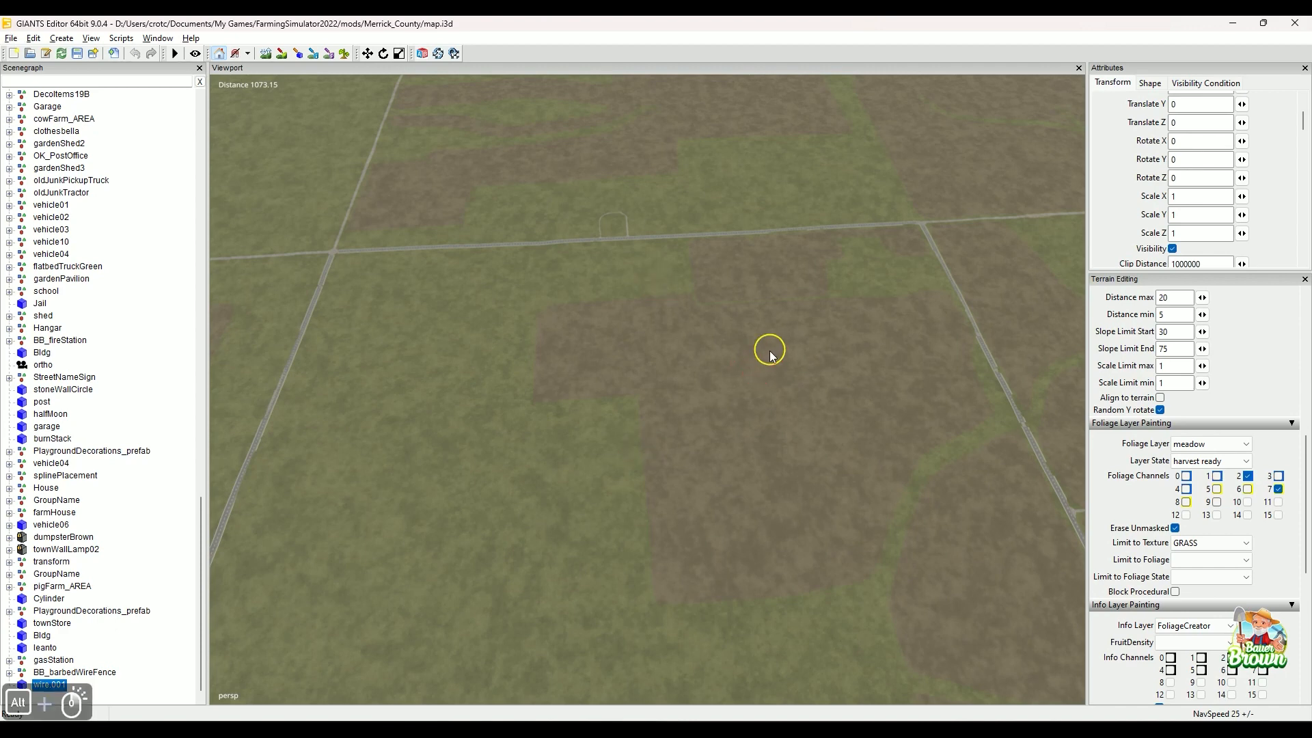
{"action": "left_click_drag", "start_coordinate": [767, 351], "coordinate": [624, 516], "text": "alt"}
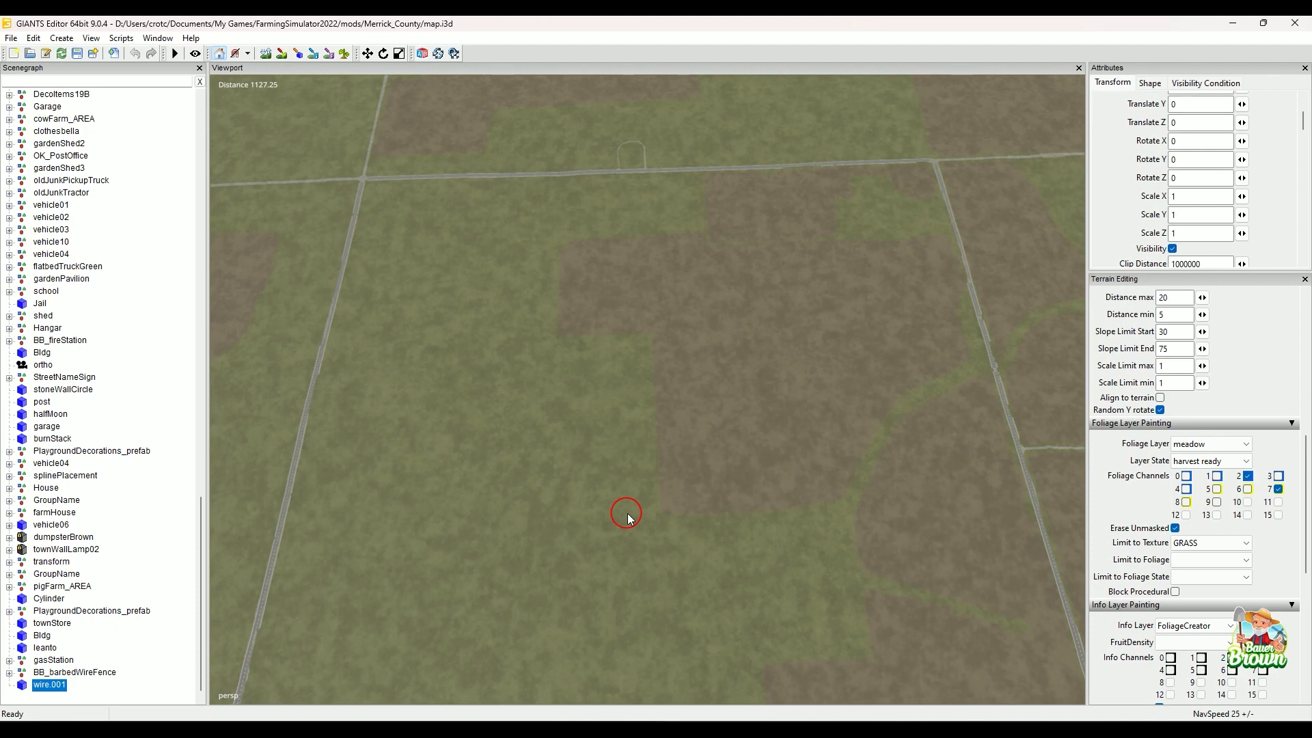
{"action": "left_click_drag", "start_coordinate": [658, 483], "coordinate": [628, 372], "text": "alt"}
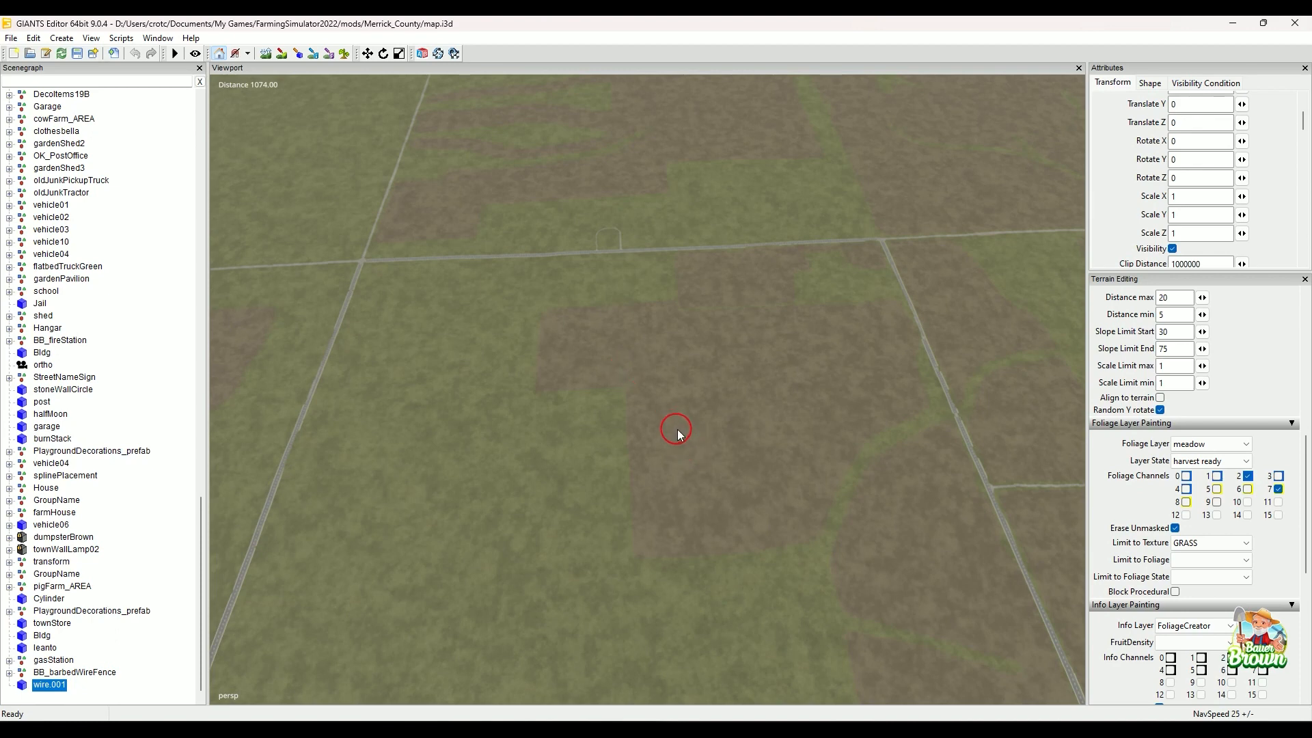
{"action": "left_click_drag", "start_coordinate": [691, 521], "coordinate": [693, 503], "text": "alt"}
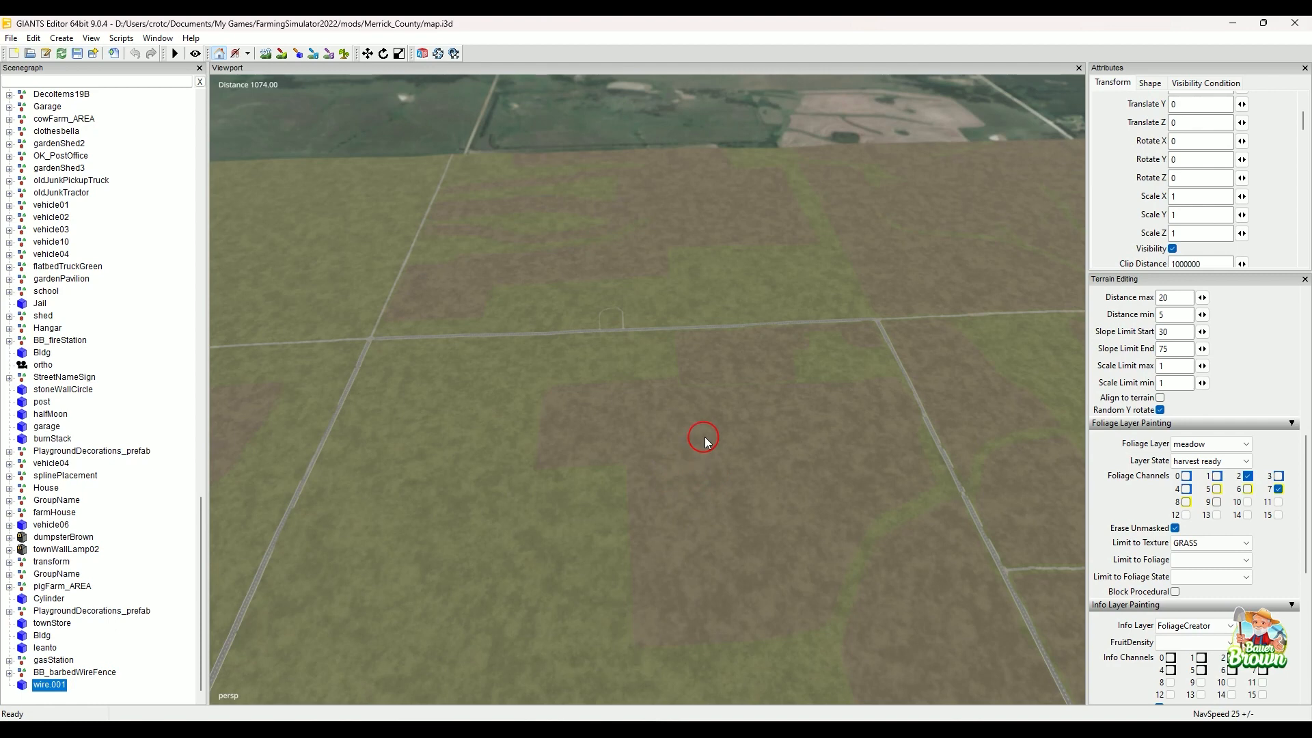
{"action": "left_click_drag", "start_coordinate": [697, 431], "coordinate": [806, 463], "text": "alt"}
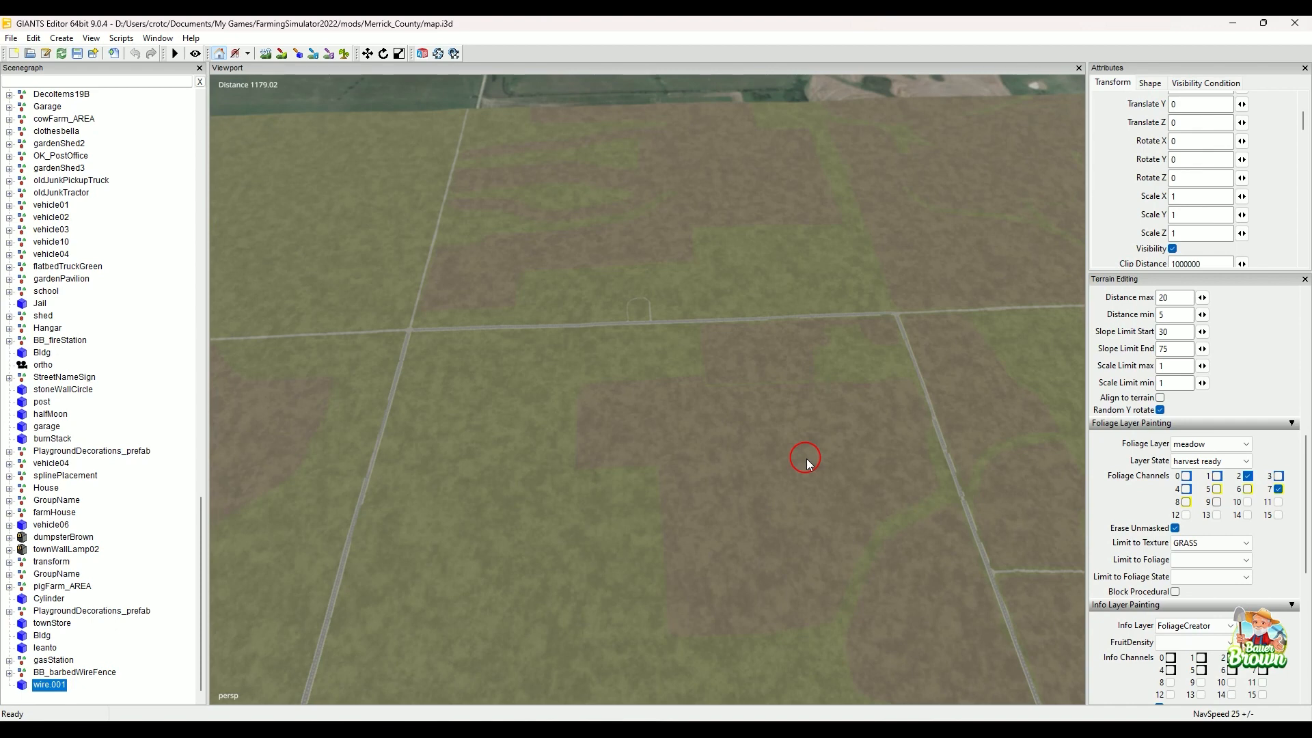
{"action": "middle_click_drag", "start_coordinate": [775, 462], "coordinate": [753, 490], "text": "alt"}
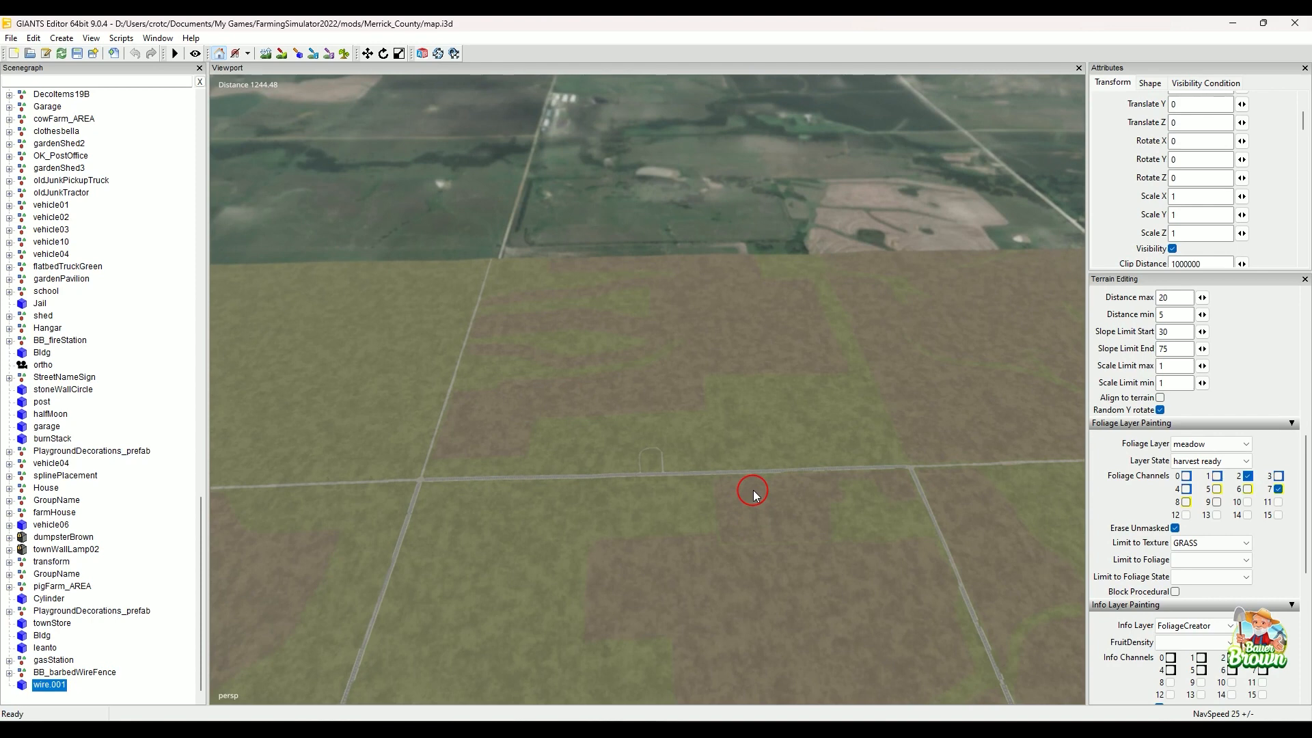
{"action": "middle_click_drag", "start_coordinate": [750, 401], "coordinate": [740, 454], "text": "alt"}
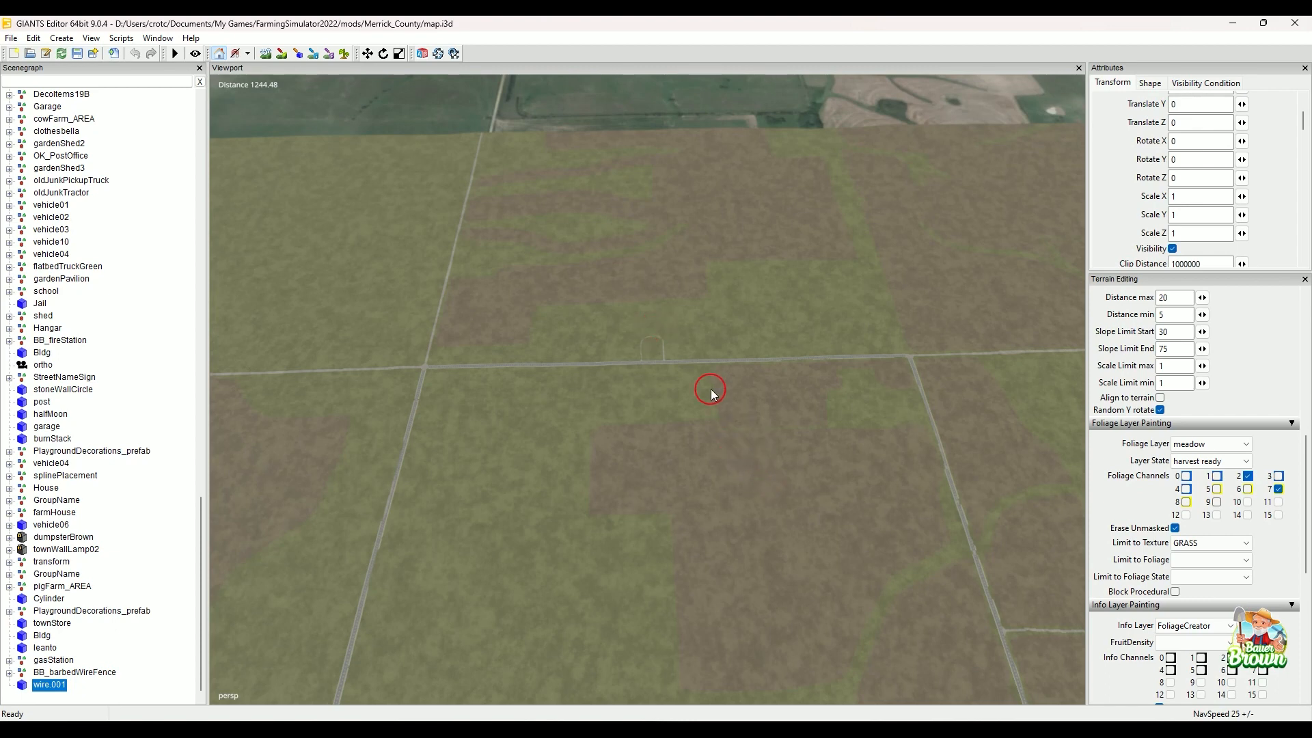
{"action": "left_click_drag", "start_coordinate": [712, 369], "coordinate": [726, 513], "text": "alt"}
{"action": "left_click_drag", "start_coordinate": [718, 328], "coordinate": [712, 434], "text": "alt"}
{"action": "left_click_drag", "start_coordinate": [678, 312], "coordinate": [669, 472], "text": "alt"}
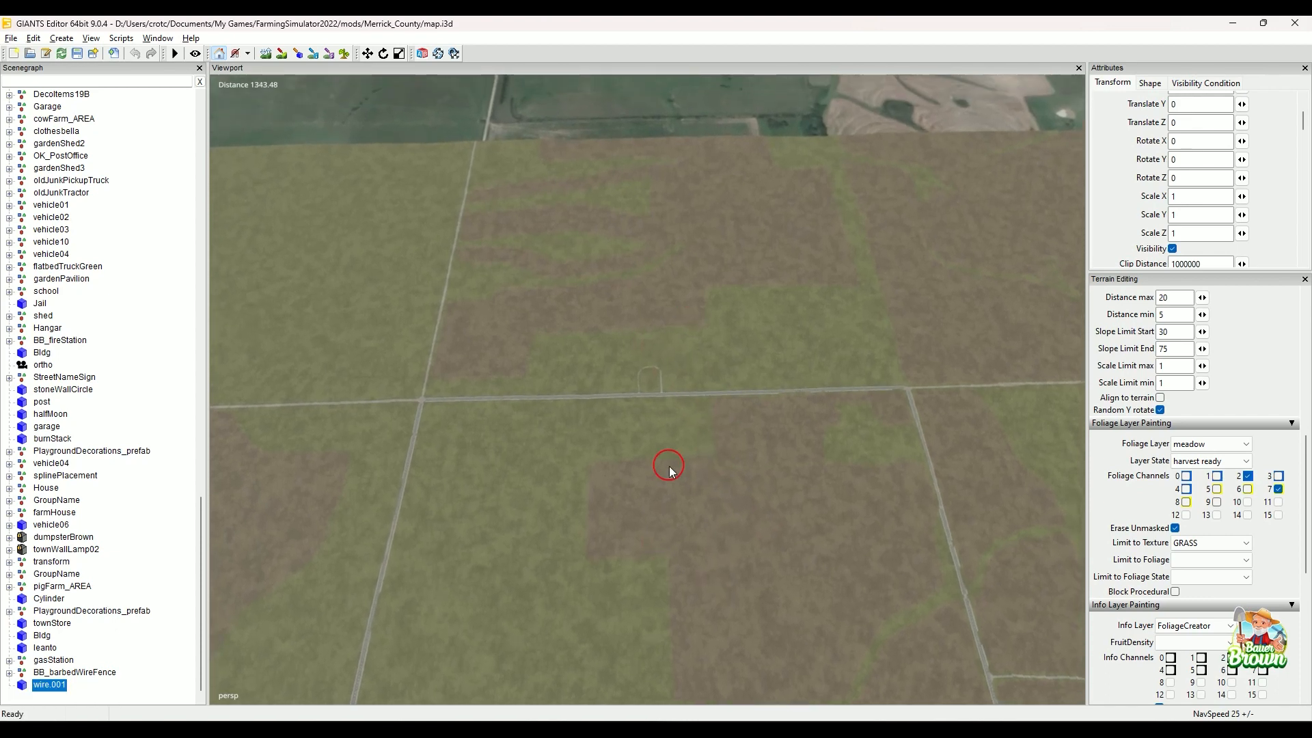
{"action": "left_click_drag", "start_coordinate": [554, 478], "coordinate": [746, 444], "text": "alt"}
{"action": "right_click_drag", "start_coordinate": [747, 444], "coordinate": [674, 538], "text": "alt"}
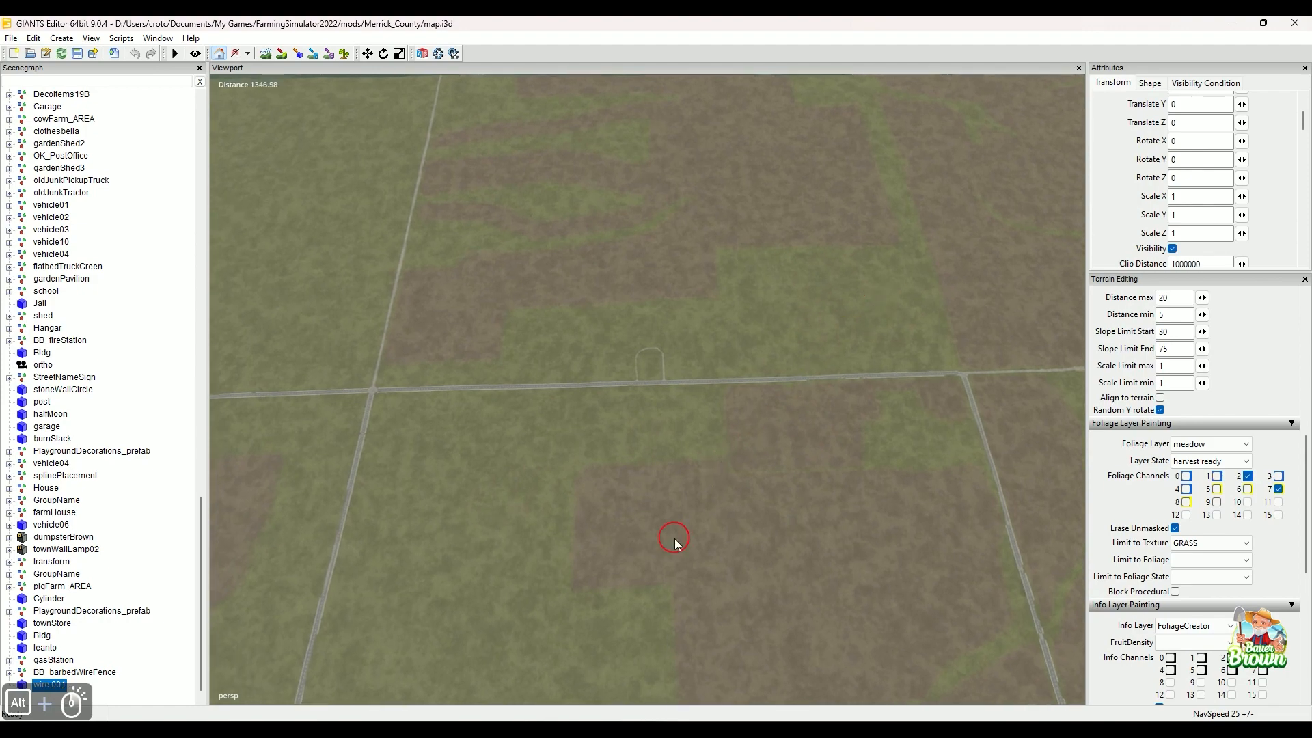
{"action": "left_click_drag", "start_coordinate": [675, 538], "coordinate": [671, 401], "text": "alt"}
{"action": "right_click_drag", "start_coordinate": [671, 401], "coordinate": [545, 462], "text": "alt"}
{"action": "left_click_drag", "start_coordinate": [545, 463], "coordinate": [665, 301], "text": "alt"}
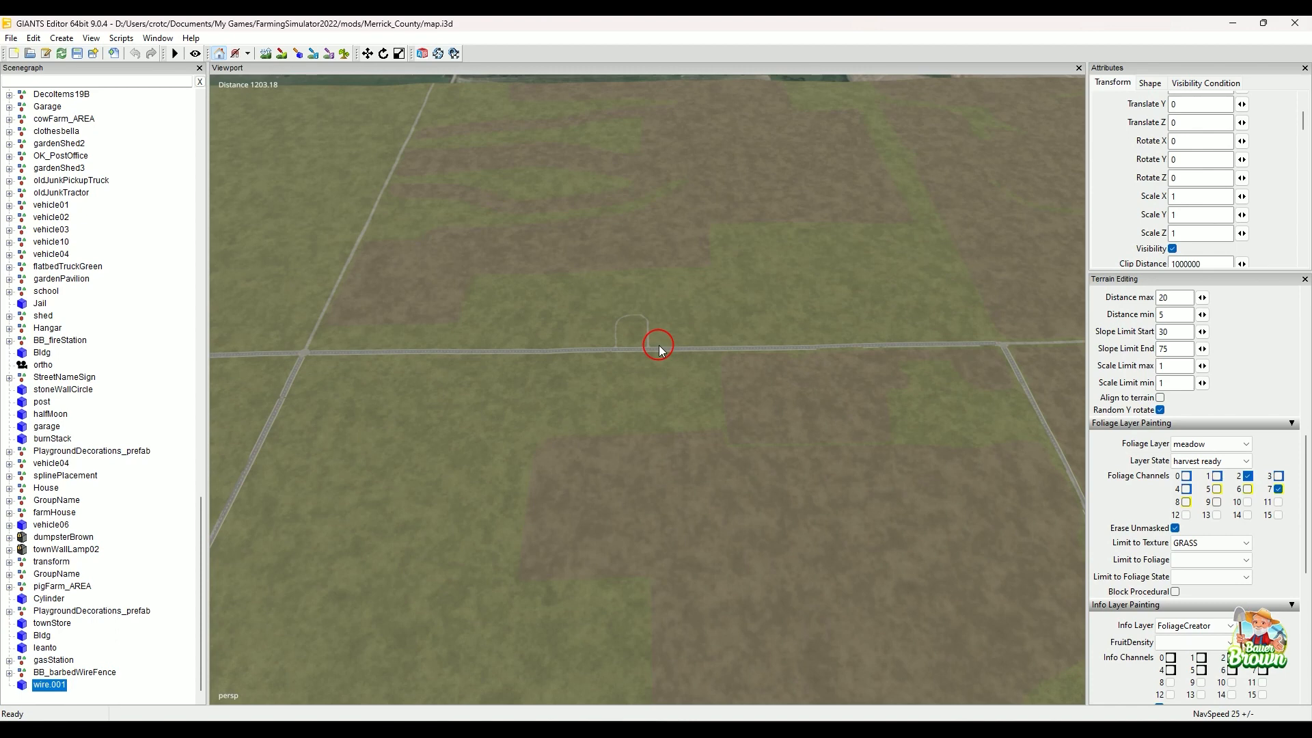
{"action": "middle_click_drag", "start_coordinate": [717, 284], "coordinate": [723, 391], "text": "alt"}
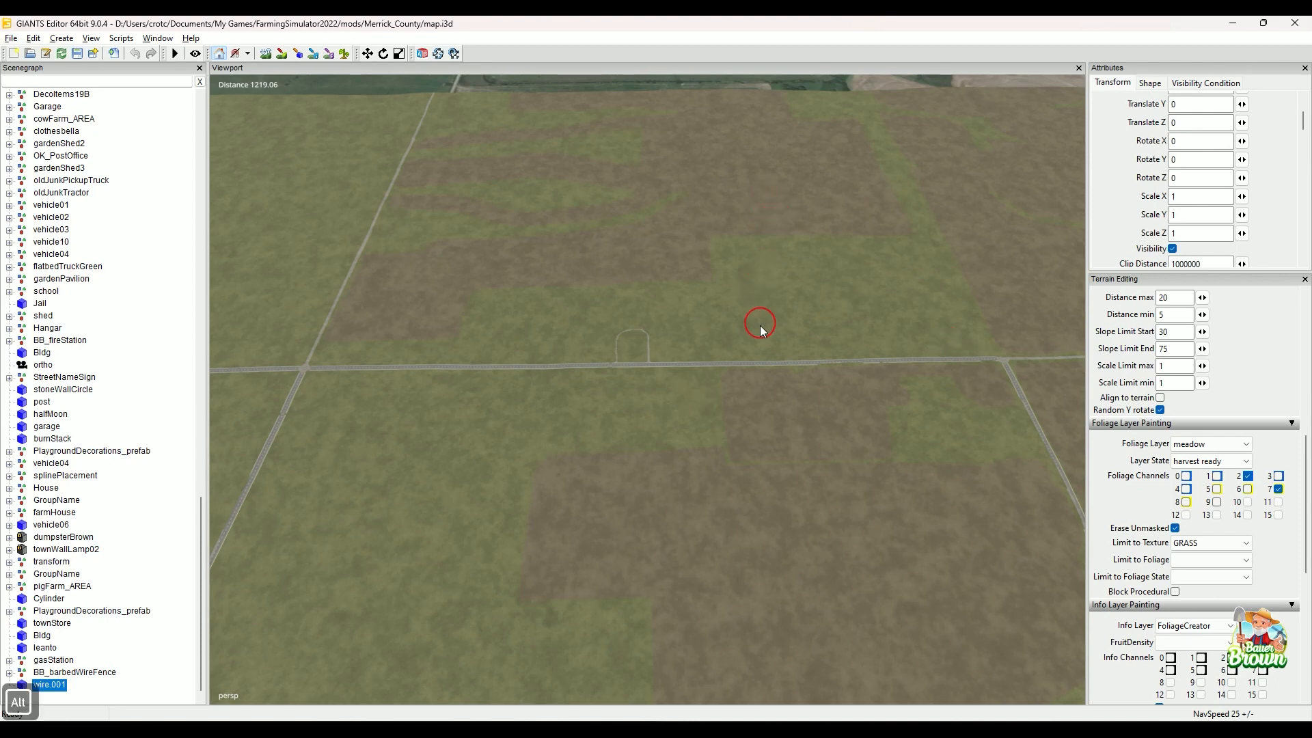
{"action": "middle_click_drag", "start_coordinate": [745, 303], "coordinate": [745, 360], "text": "alt"}
{"action": "middle_click_drag", "start_coordinate": [753, 274], "coordinate": [781, 369], "text": "alt"}
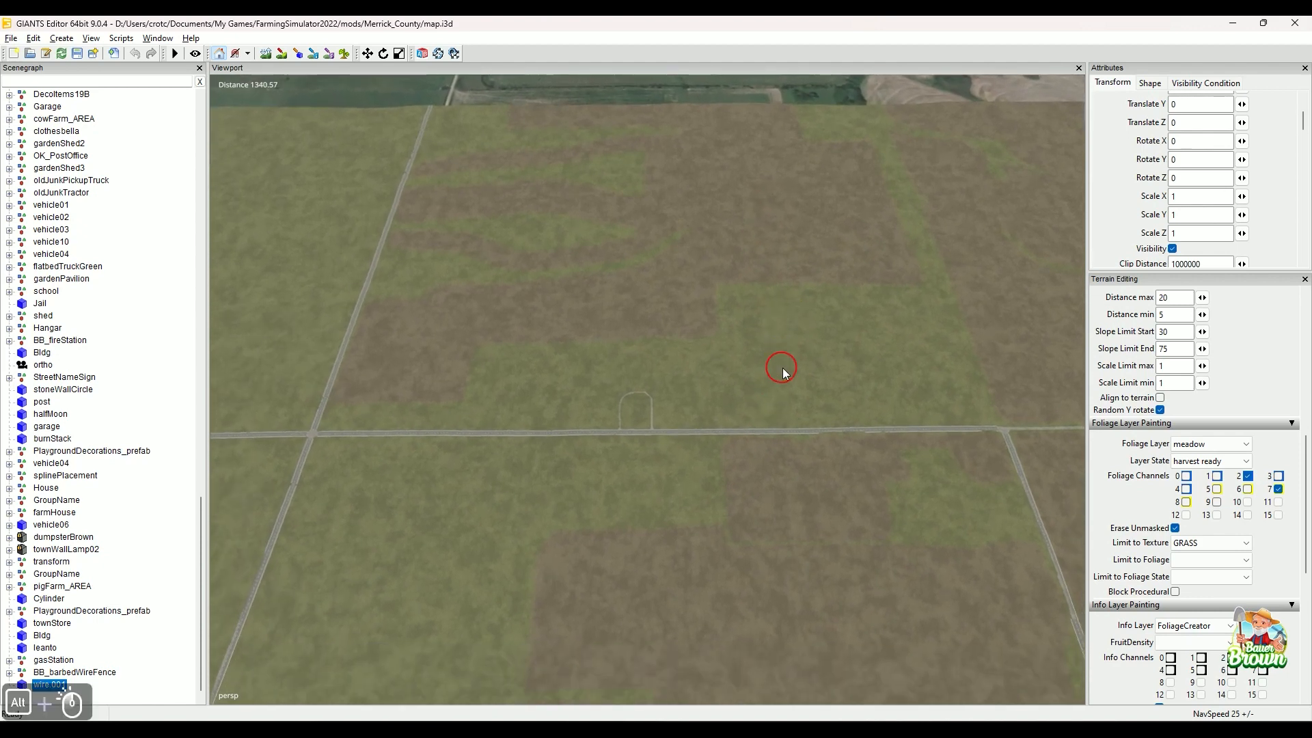
{"action": "middle_click_drag", "start_coordinate": [735, 510], "coordinate": [770, 319], "text": "alt"}
{"action": "left_click_drag", "start_coordinate": [770, 319], "coordinate": [744, 381], "text": "alt"}
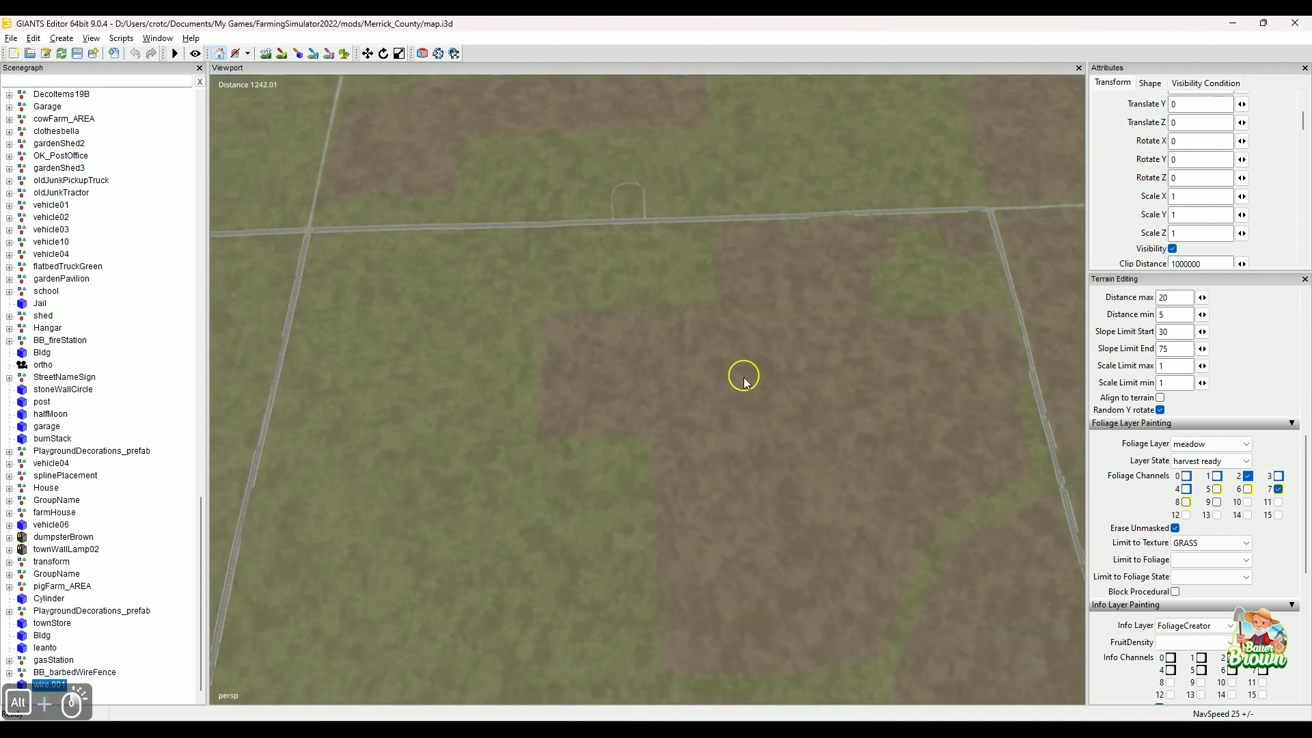
{"action": "middle_click_drag", "start_coordinate": [744, 380], "coordinate": [732, 273], "text": "alt"}
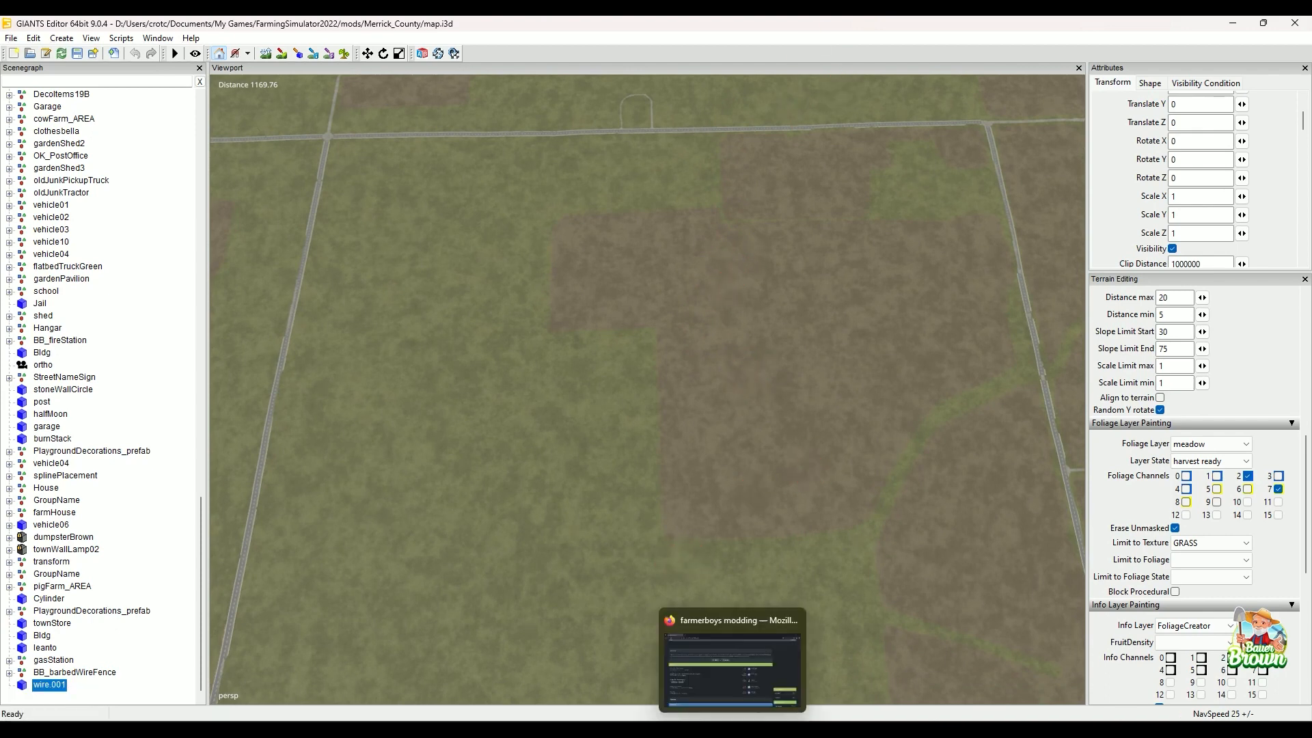
Switch to Firefox, open the Fence / Power Placement Script topic on farmerboysmodding.com and skim through its tutorial post.
{"action": "left_click", "coordinate": [713, 689]}
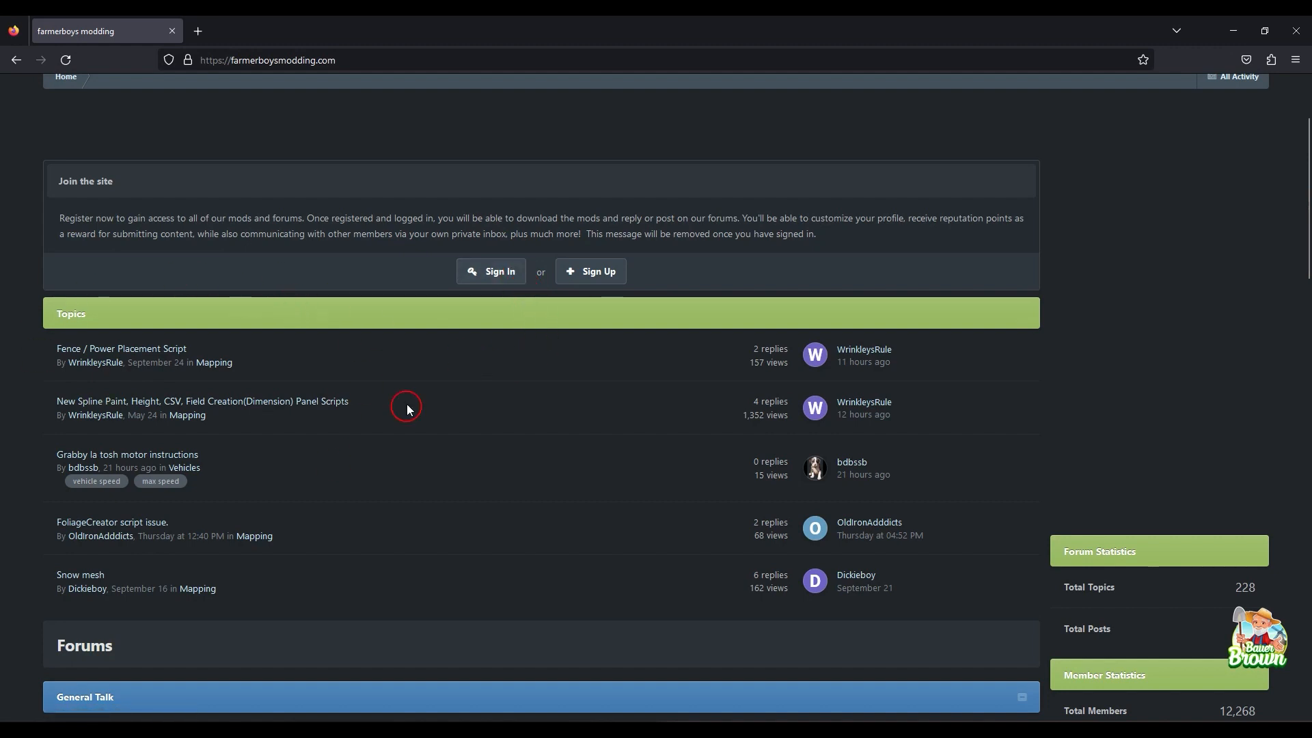
{"action": "left_click", "coordinate": [169, 353]}
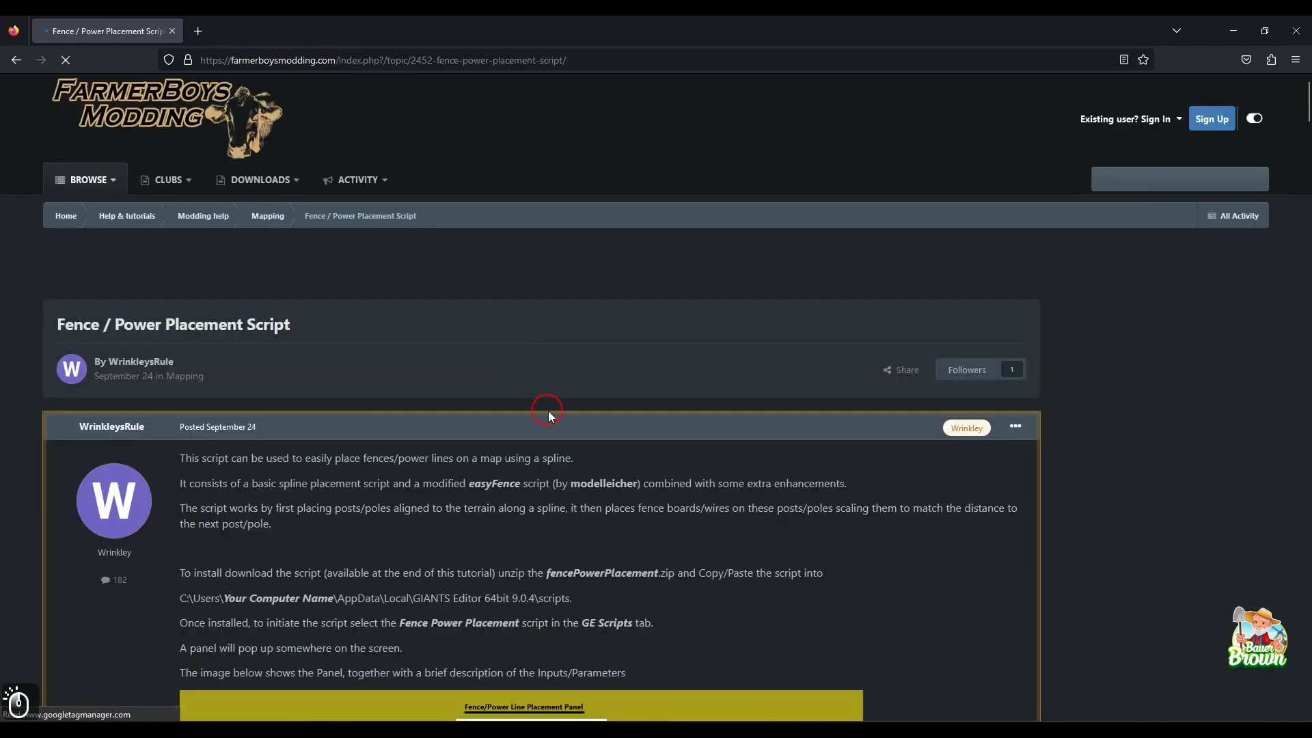
{"action": "scroll", "coordinate": [810, 403], "scroll_direction": "down", "scroll_amount": 15}
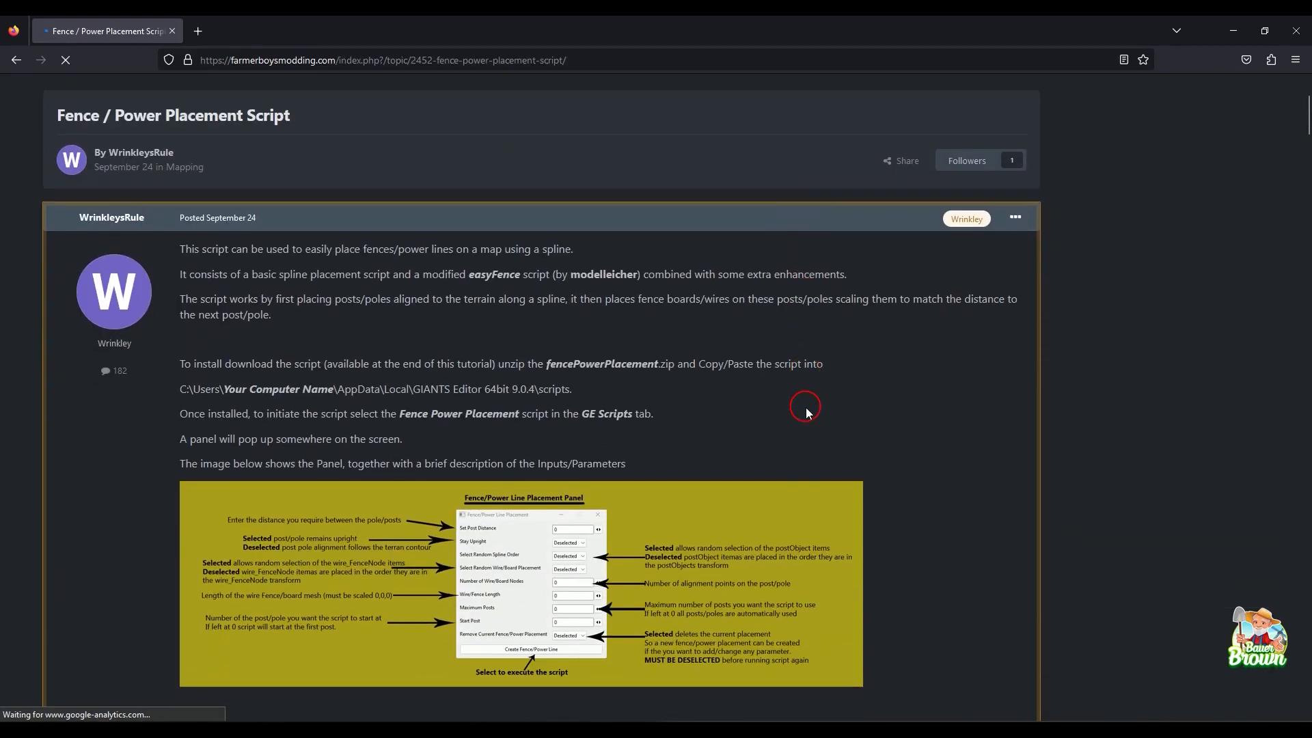
{"action": "scroll", "coordinate": [889, 448], "scroll_direction": "down", "scroll_amount": 20}
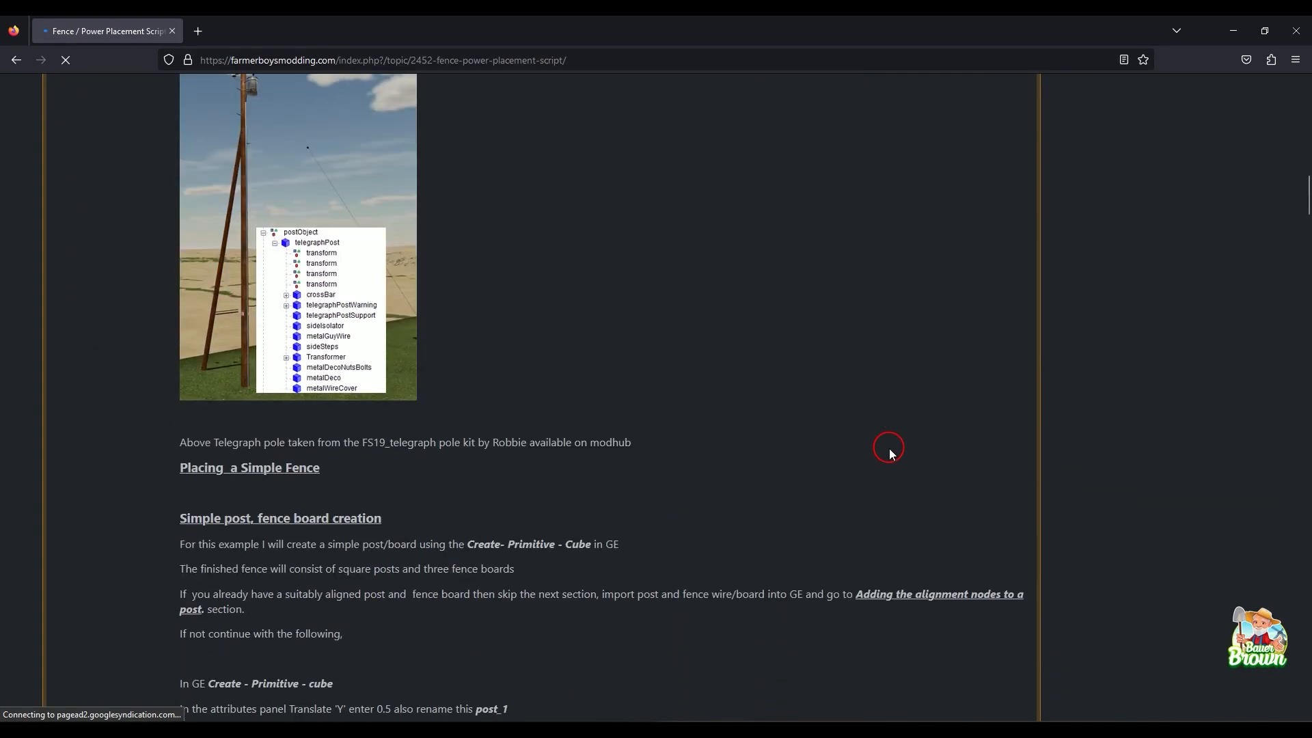
{"action": "scroll", "coordinate": [888, 449], "scroll_direction": "down", "scroll_amount": 6}
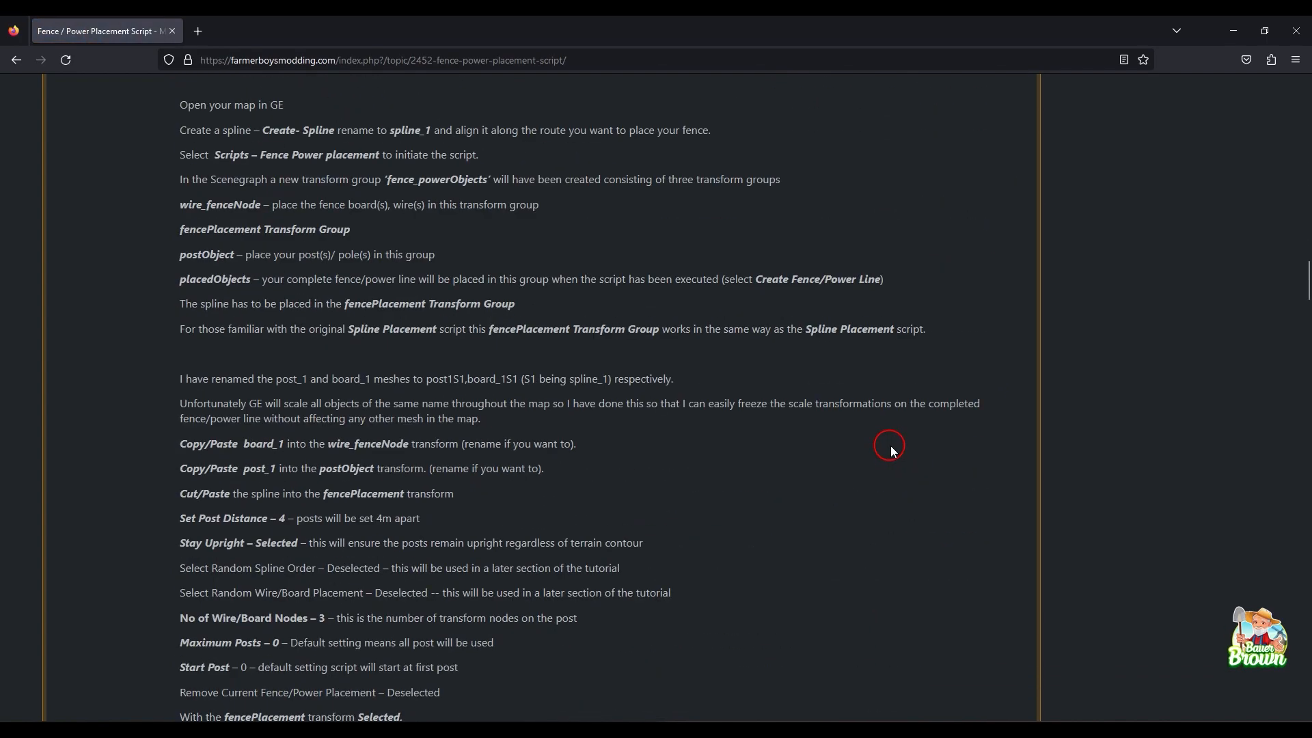
{"action": "scroll", "coordinate": [890, 448], "scroll_direction": "up", "scroll_amount": 20}
{"action": "scroll", "coordinate": [892, 448], "scroll_direction": "down", "scroll_amount": 6}
{"action": "scroll", "coordinate": [893, 448], "scroll_direction": "down", "scroll_amount": 15}
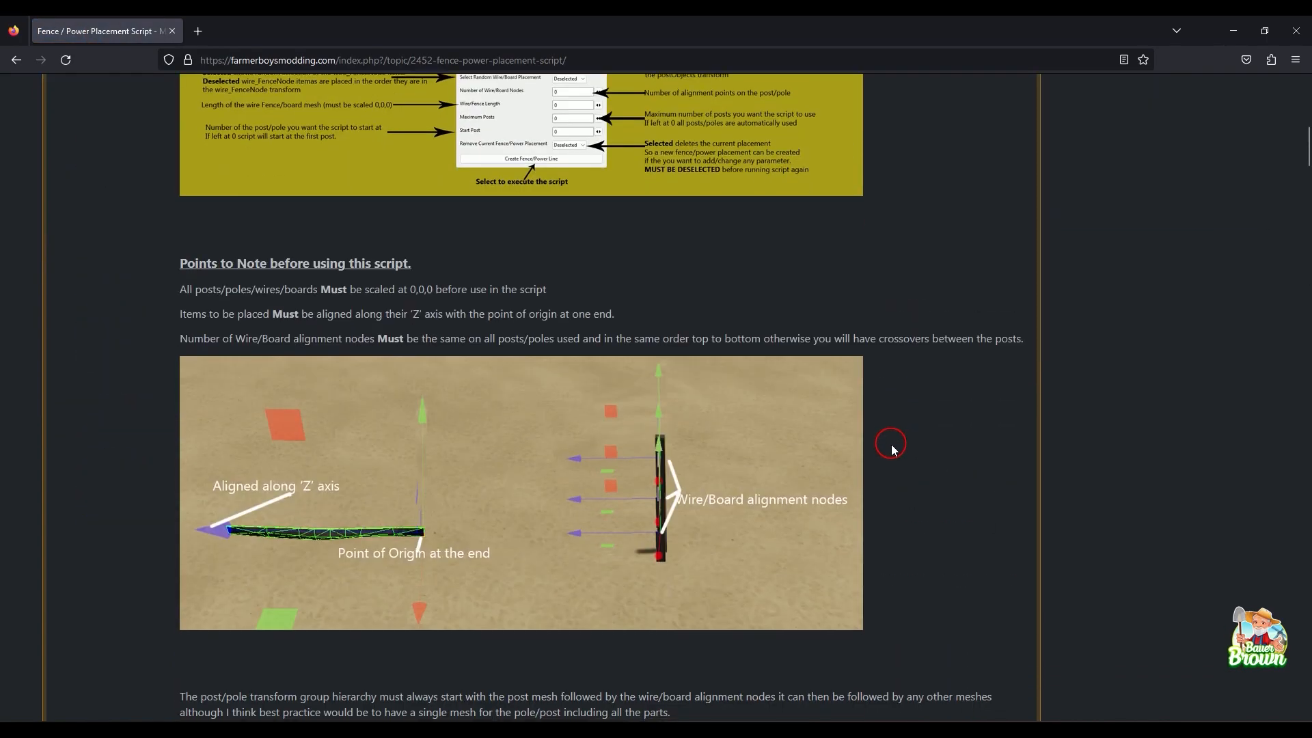
{"action": "scroll", "coordinate": [892, 448], "scroll_direction": "down", "scroll_amount": 13}
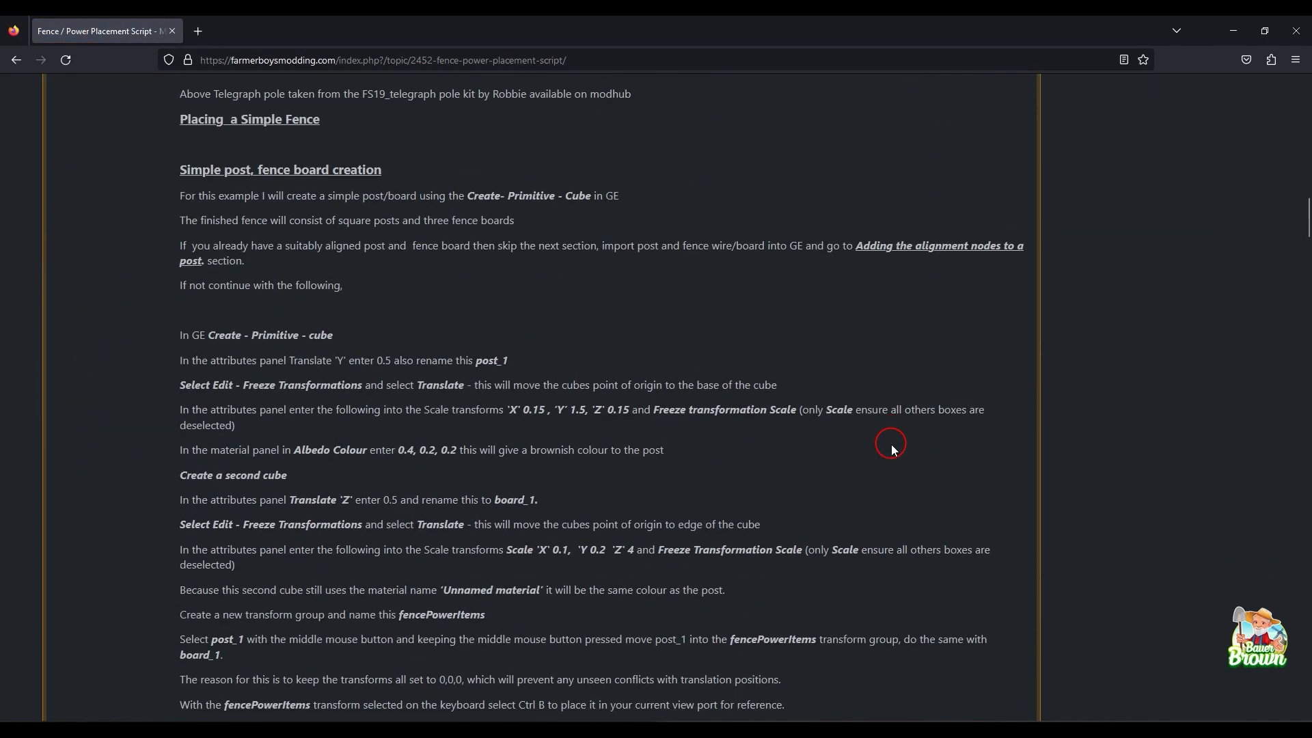
{"action": "scroll", "coordinate": [889, 446], "scroll_direction": "up", "scroll_amount": 15}
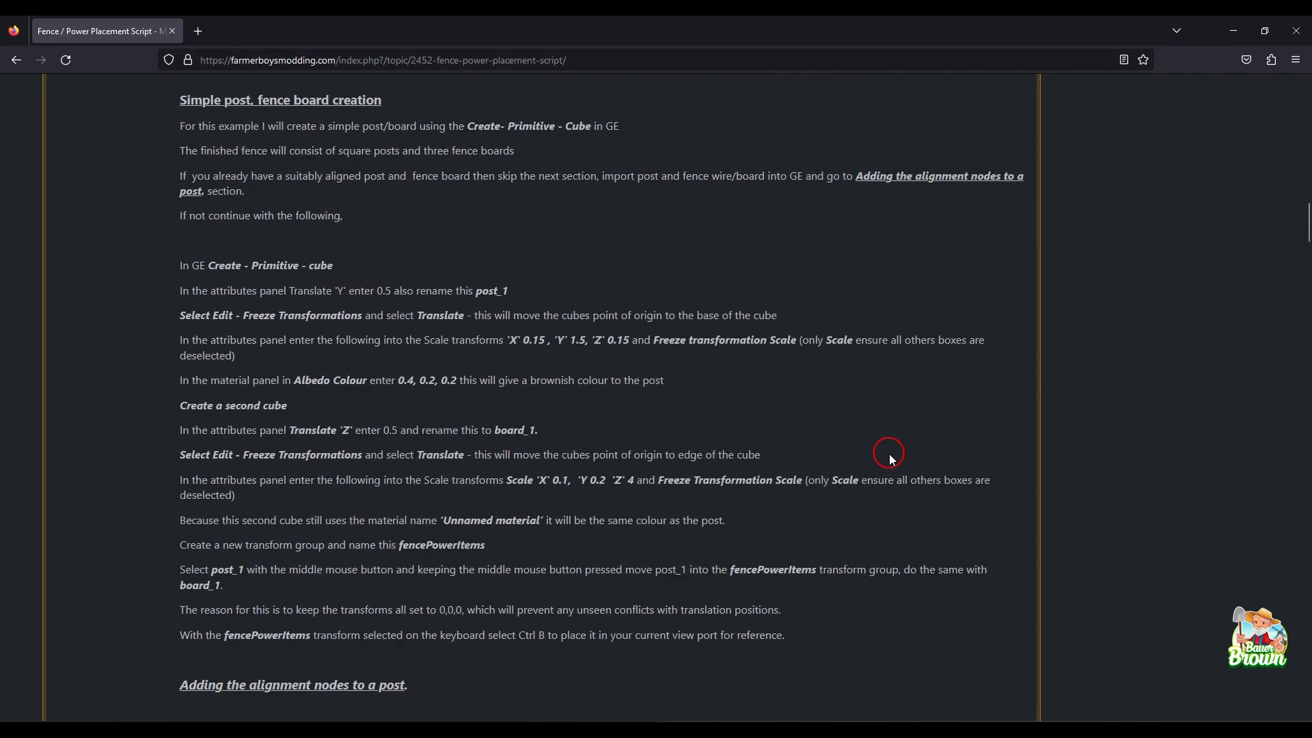
{"action": "scroll", "coordinate": [895, 451], "scroll_direction": "up", "scroll_amount": 7}
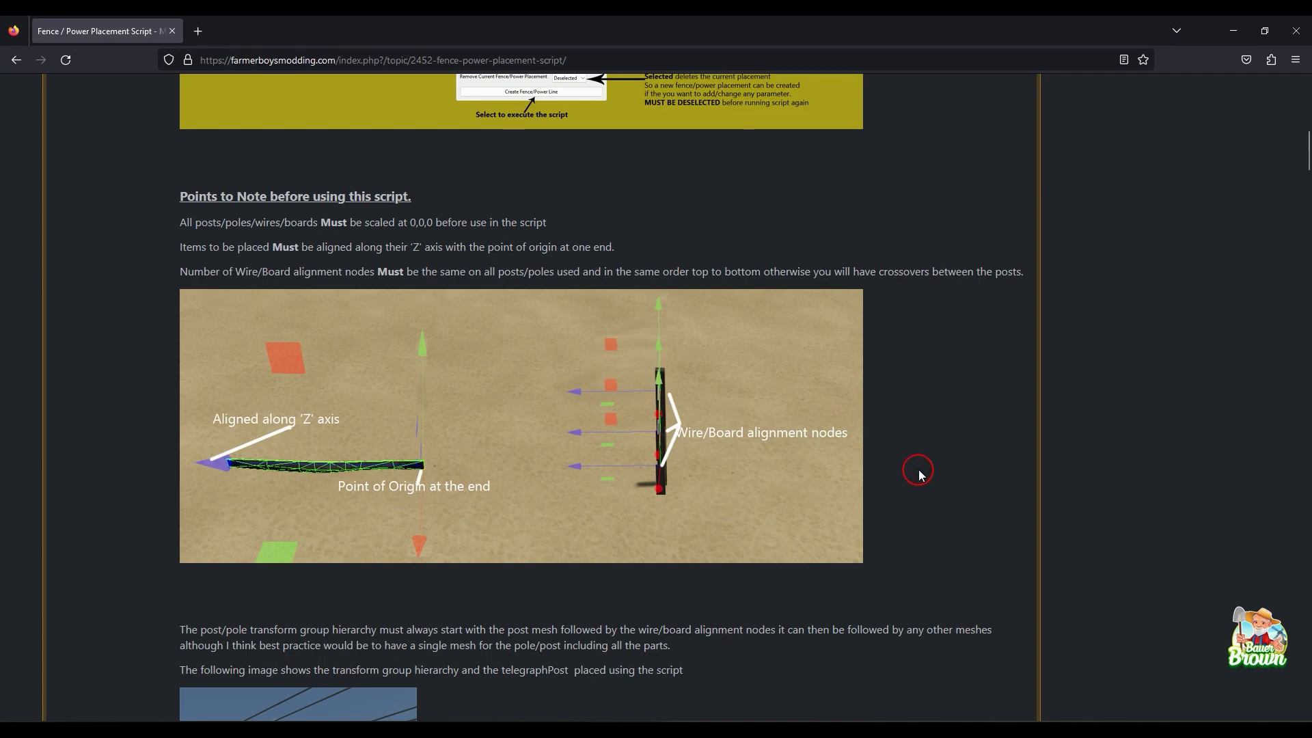
{"action": "scroll", "coordinate": [920, 478], "scroll_direction": "up", "scroll_amount": 4}
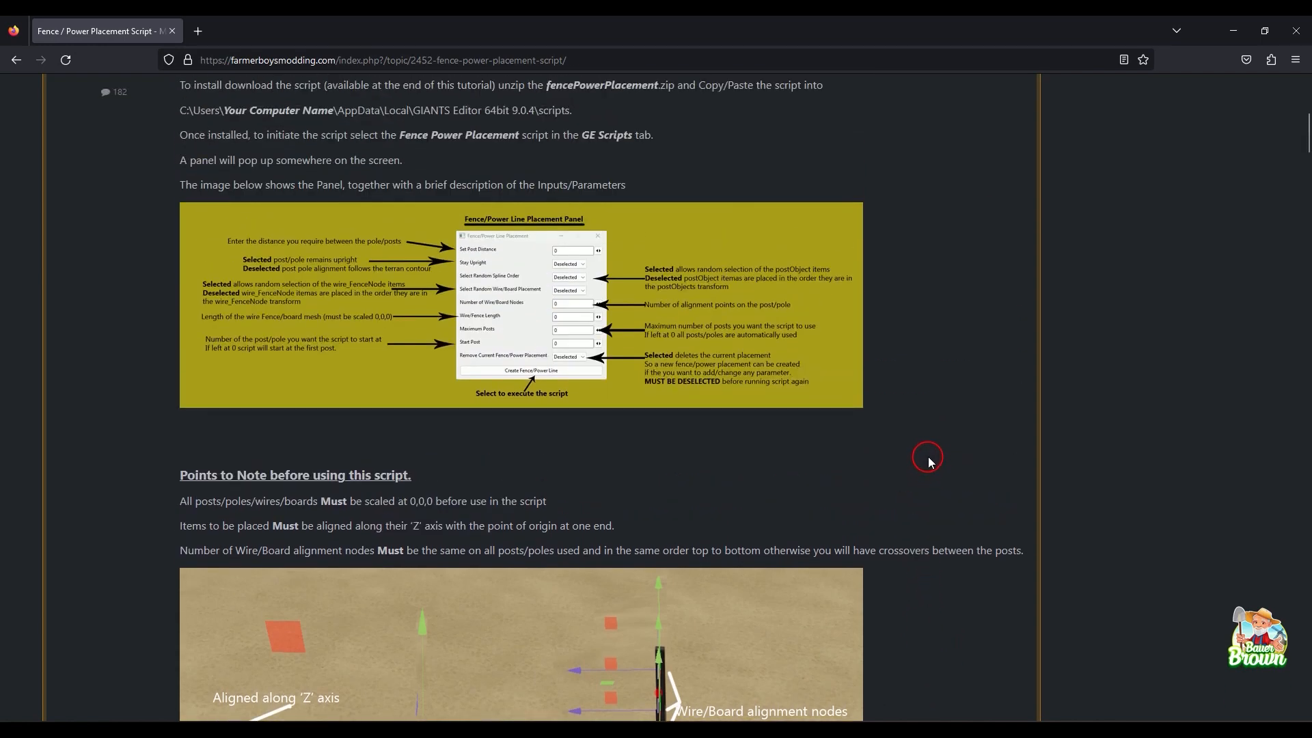
{"action": "scroll", "coordinate": [945, 468], "scroll_direction": "up", "scroll_amount": 2}
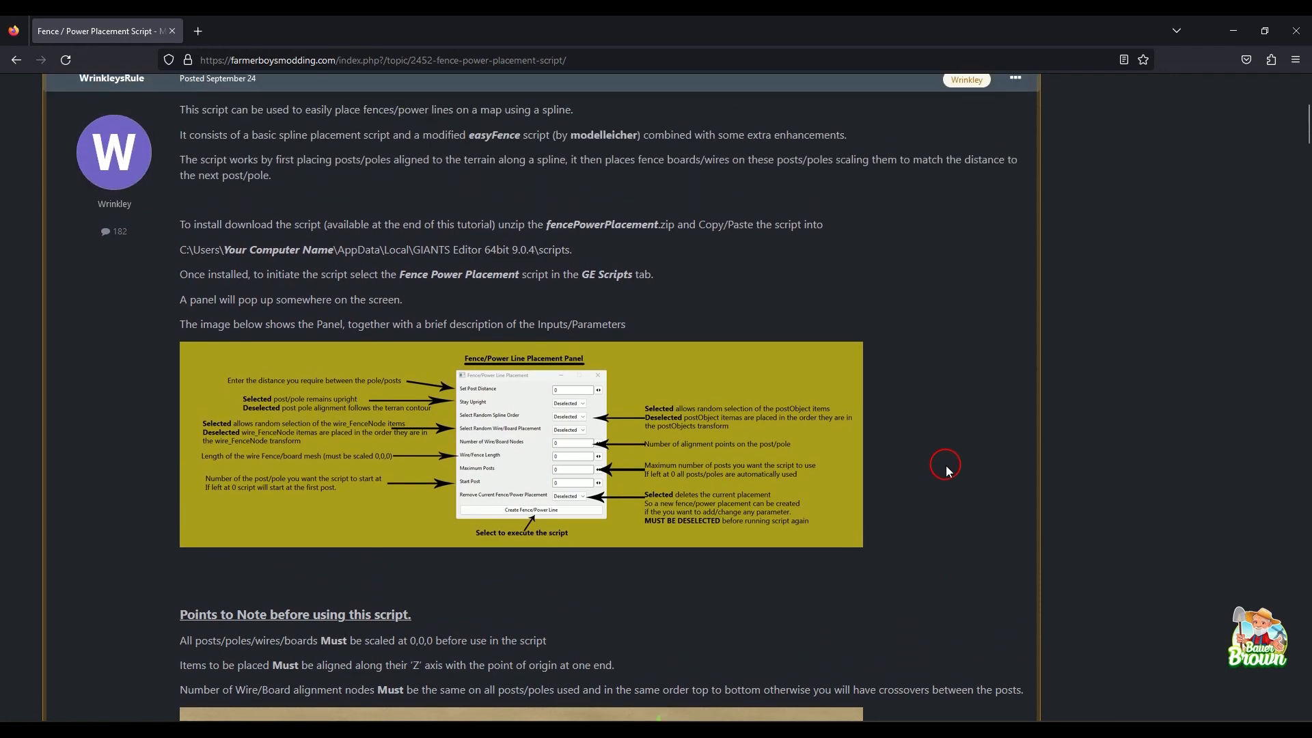
{"action": "scroll", "coordinate": [947, 470], "scroll_direction": "up", "scroll_amount": 2}
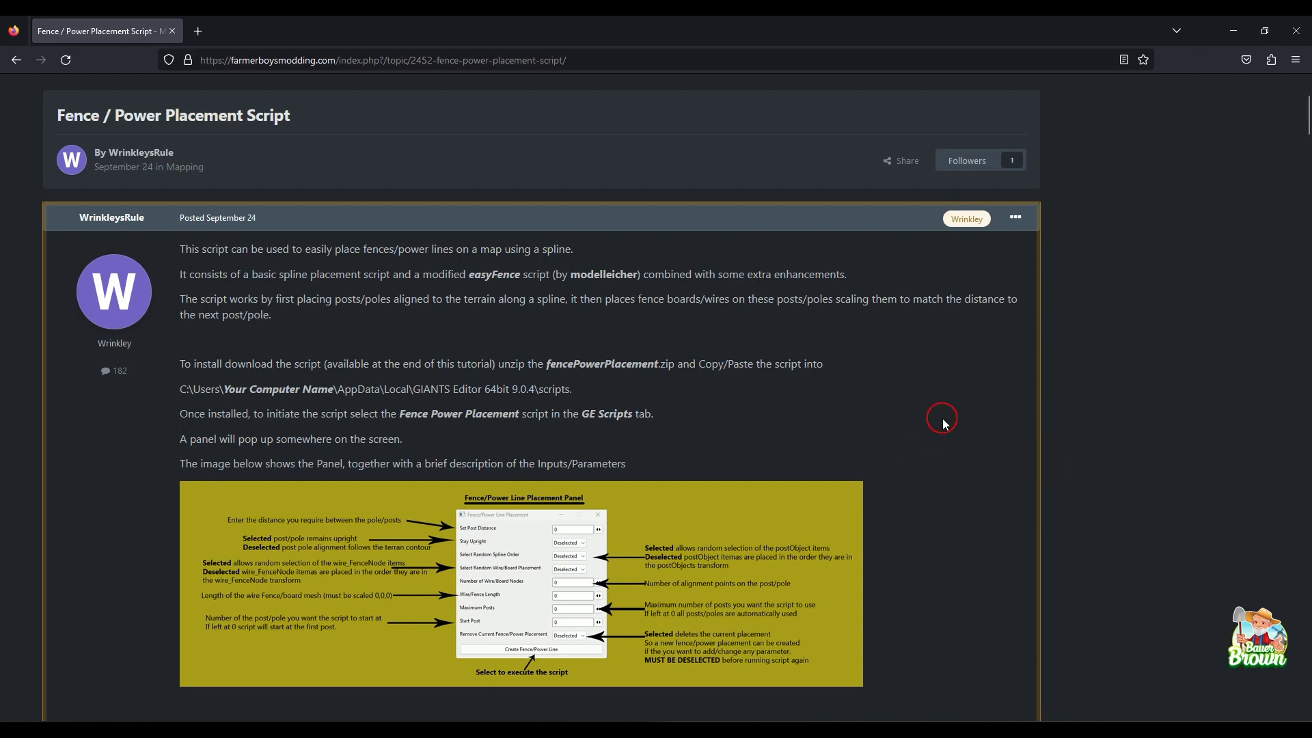
Read the script's panel description, points to note, simple post and board creation, alignment node setup and script settings.
{"action": "scroll", "coordinate": [949, 429], "scroll_direction": "down", "scroll_amount": 3}
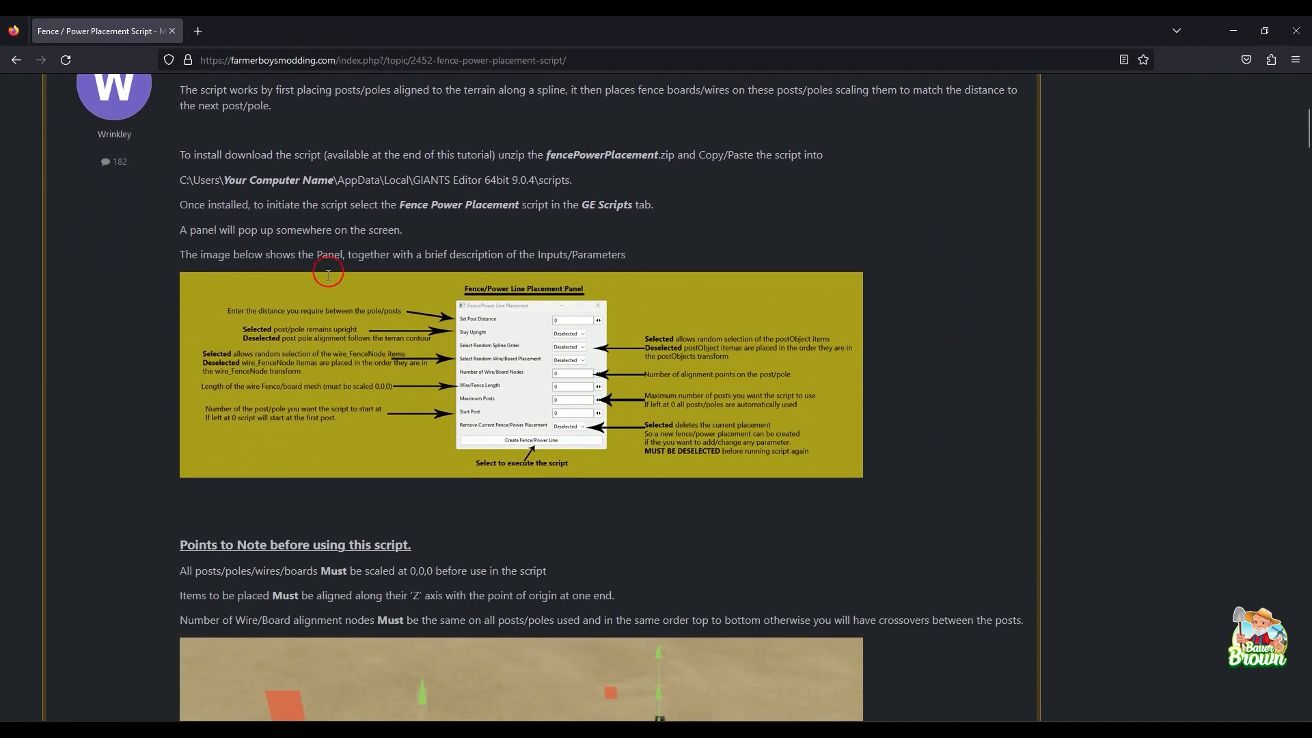
{"action": "scroll", "coordinate": [1002, 380], "scroll_direction": "down", "scroll_amount": 6}
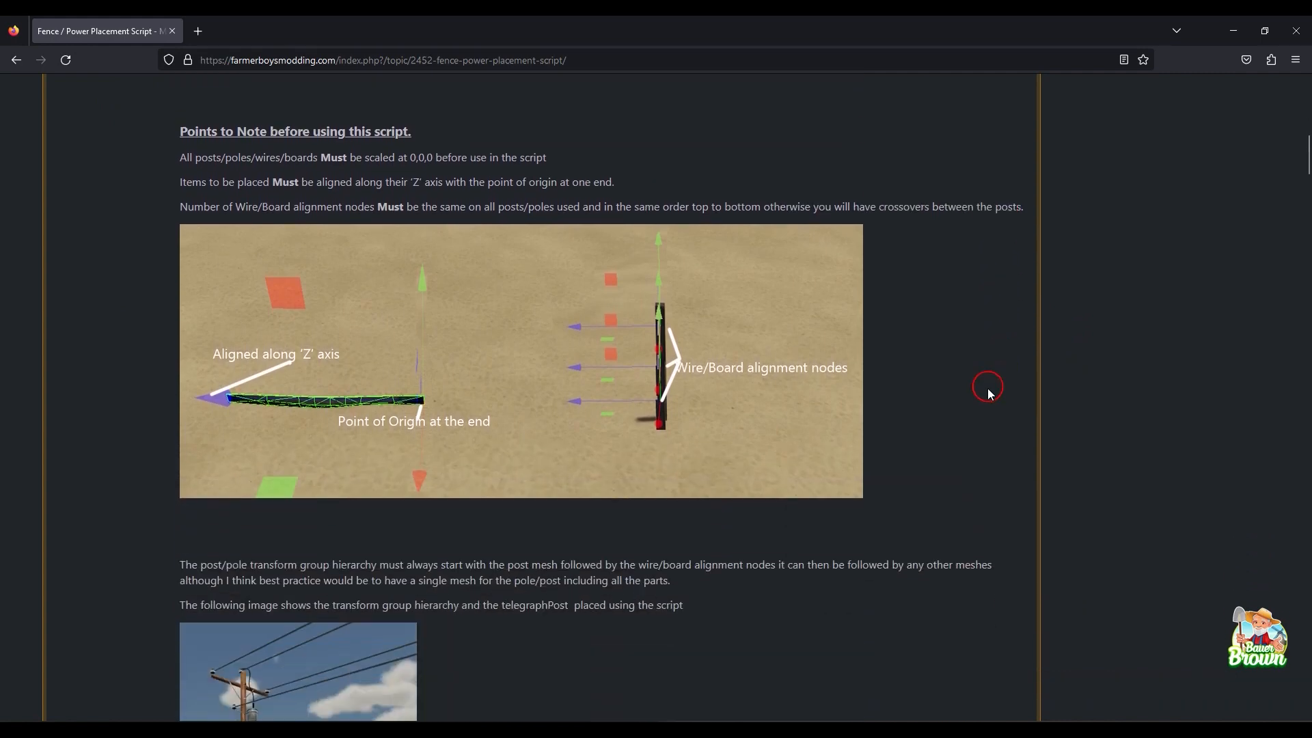
{"action": "scroll", "coordinate": [731, 285], "scroll_direction": "down", "scroll_amount": 7}
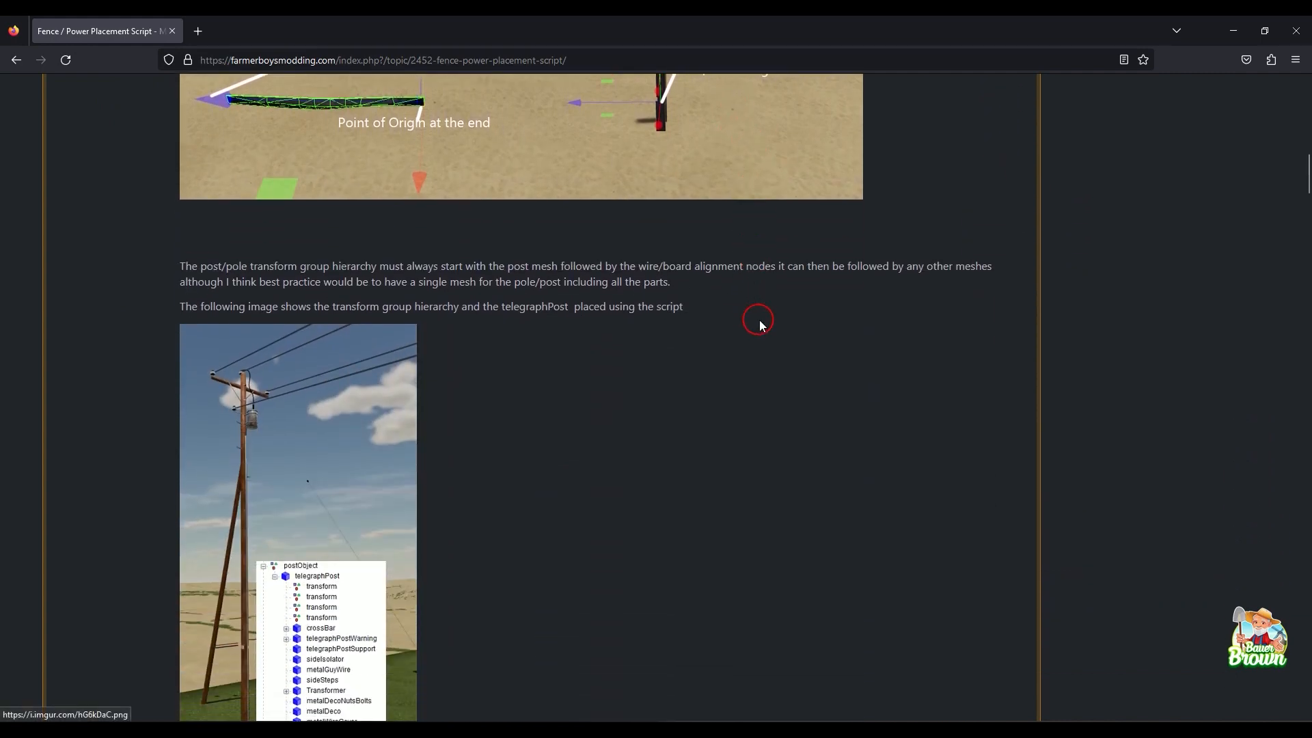
{"action": "scroll", "coordinate": [769, 362], "scroll_direction": "down", "scroll_amount": 3}
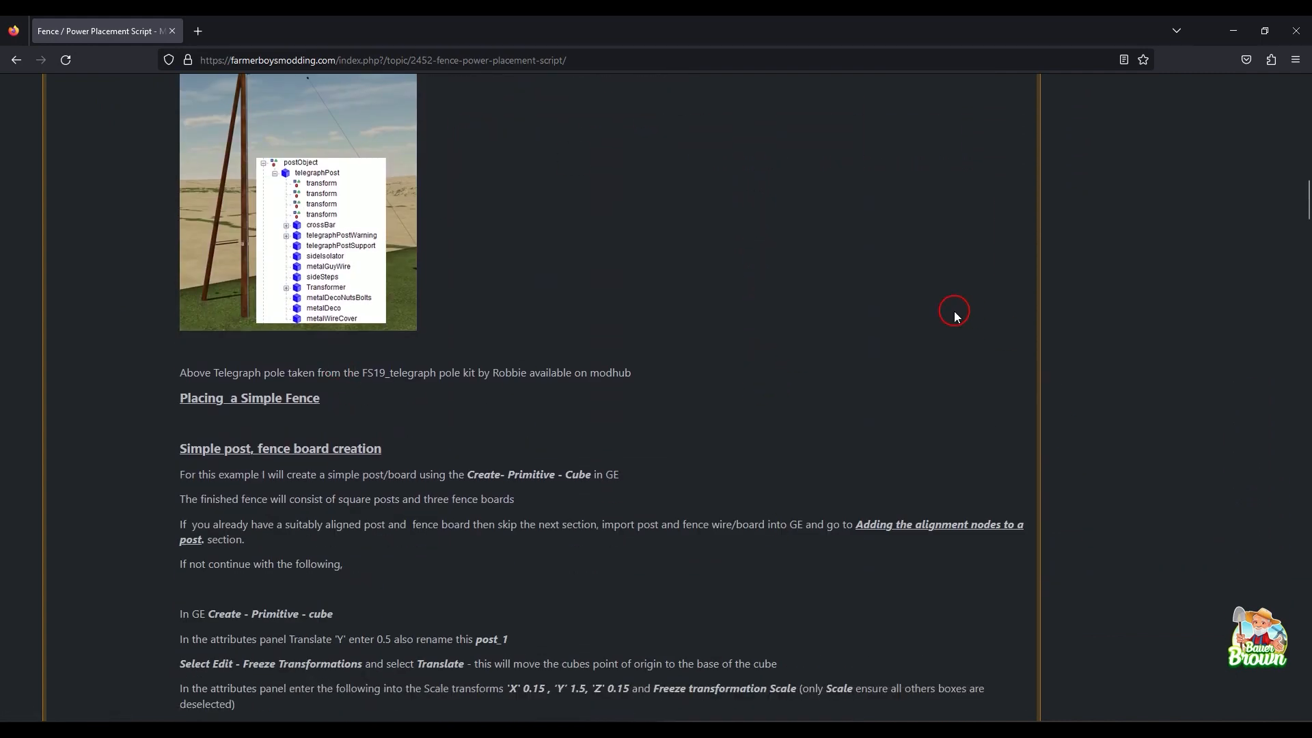
{"action": "scroll", "coordinate": [941, 327], "scroll_direction": "down", "scroll_amount": 4}
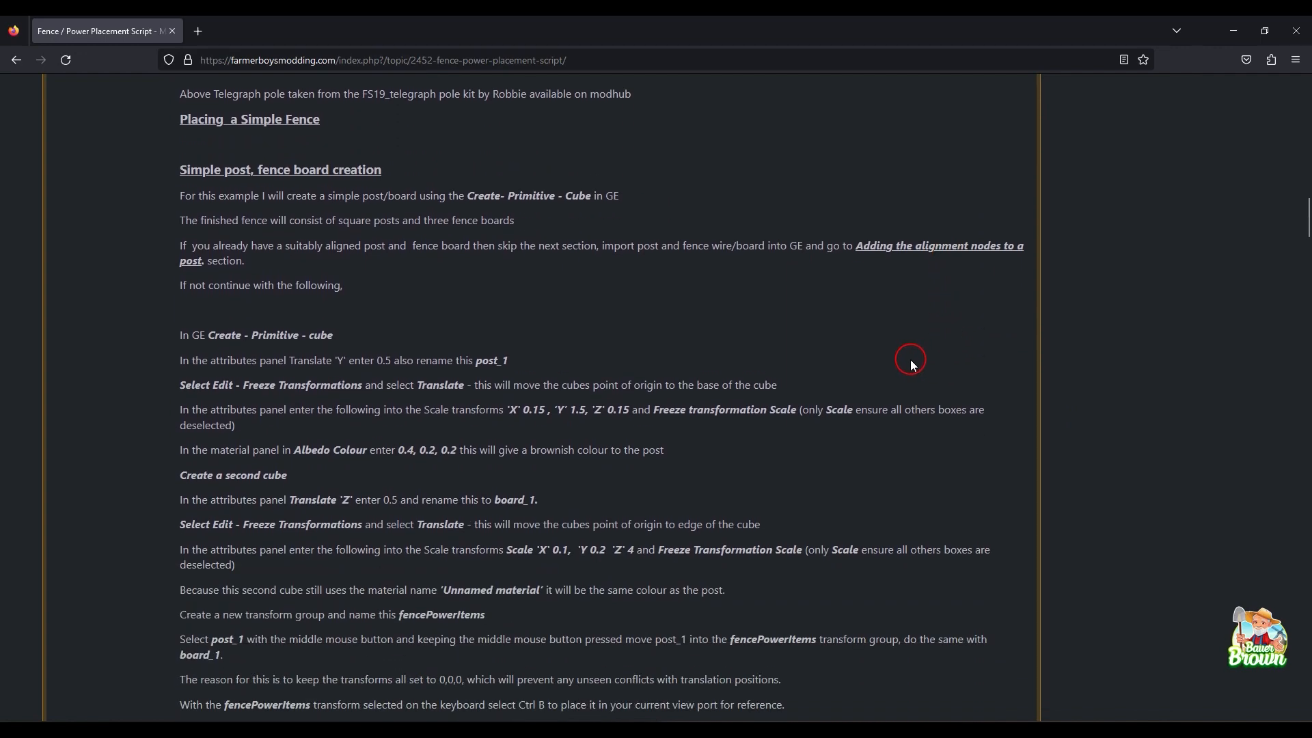
{"action": "scroll", "coordinate": [888, 383], "scroll_direction": "down", "scroll_amount": 6}
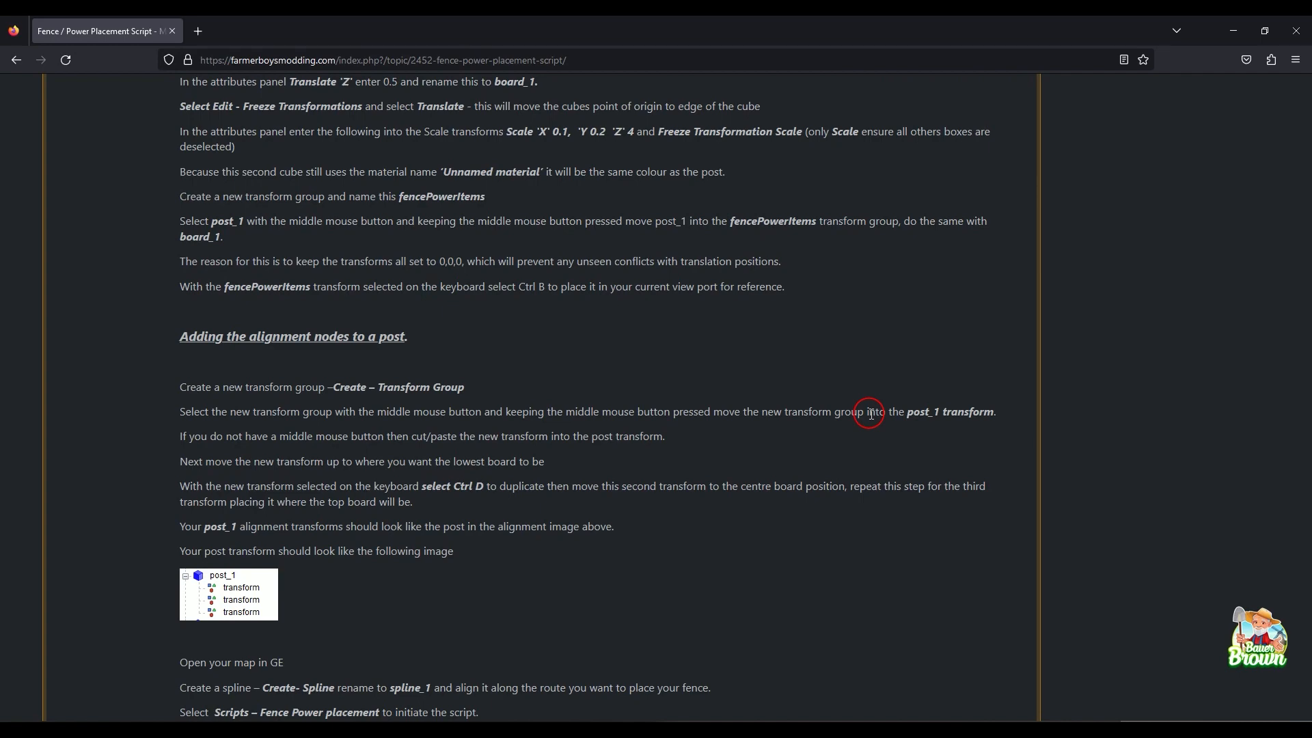
{"action": "scroll", "coordinate": [822, 405], "scroll_direction": "down", "scroll_amount": 5}
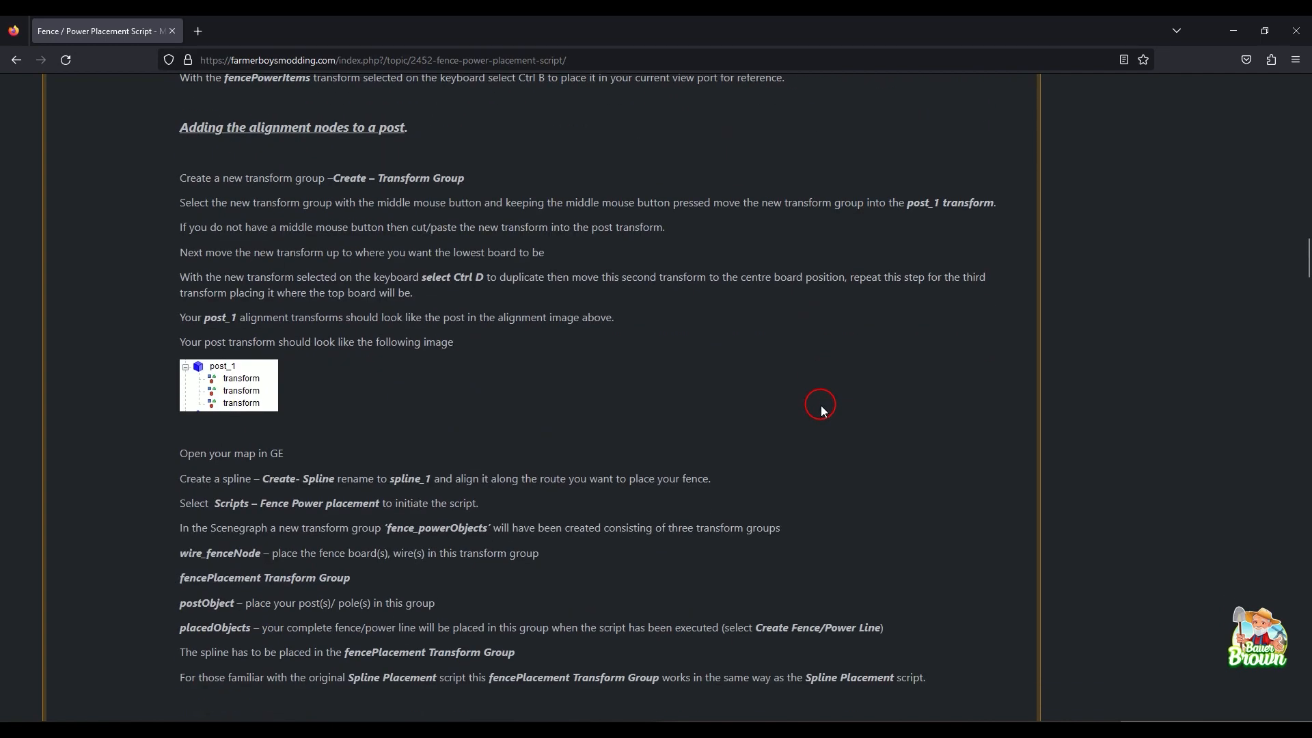
{"action": "scroll", "coordinate": [821, 403], "scroll_direction": "down", "scroll_amount": 15}
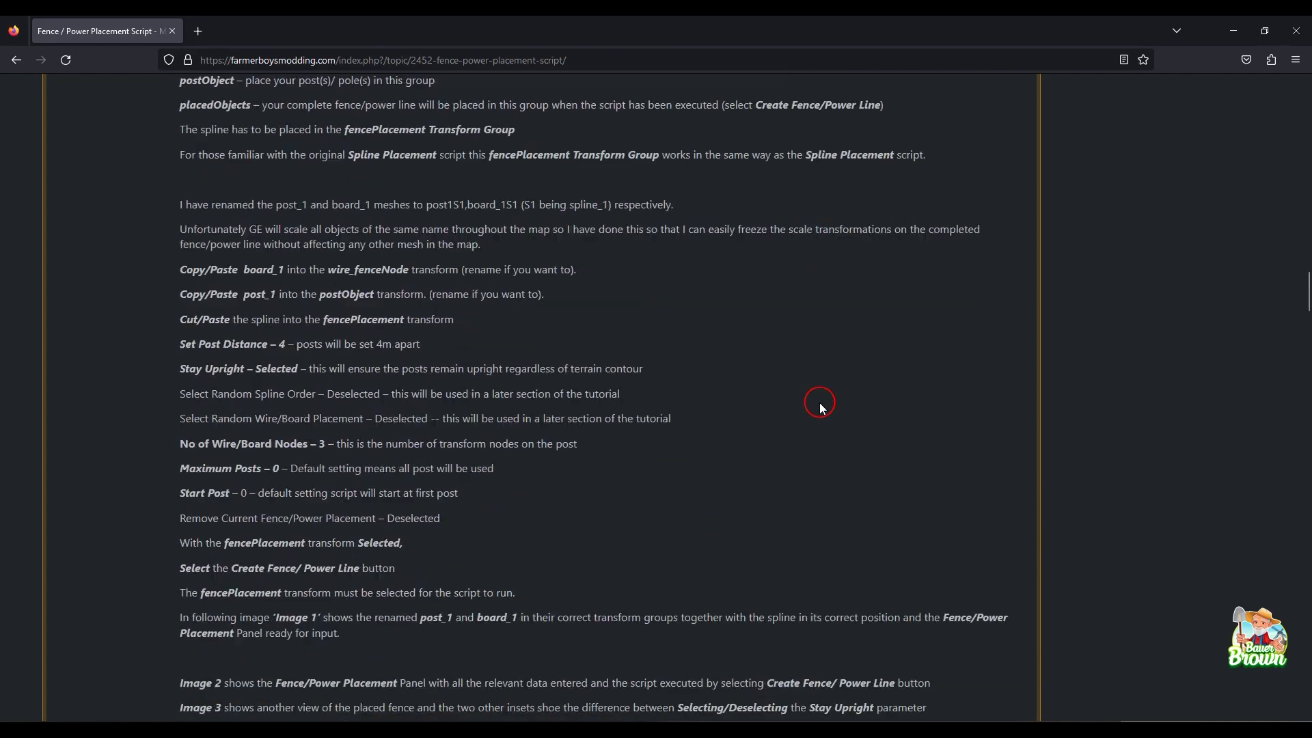
{"action": "scroll", "coordinate": [827, 399], "scroll_direction": "down", "scroll_amount": 3}
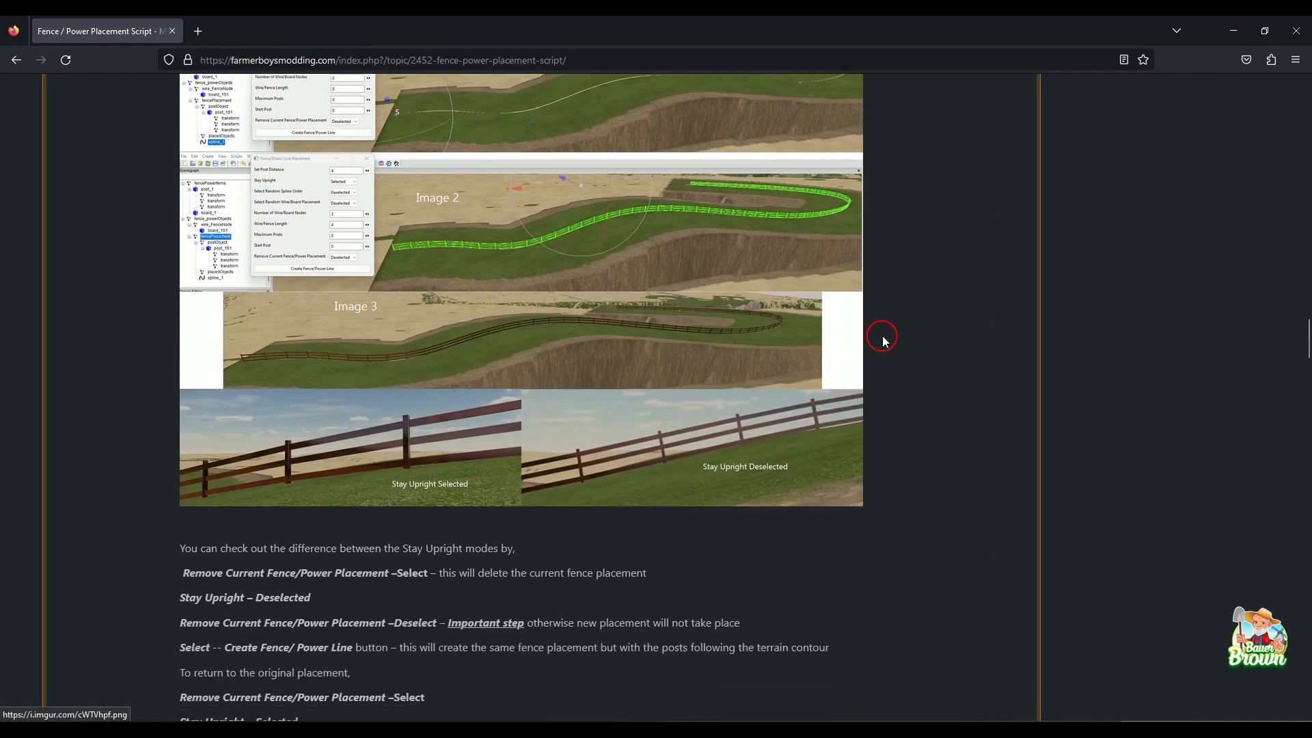
Read the Stay Upright, wire, random placement, Power Lines, Further Notes and Error Messages sections through to the Fence_Power_Placement.zip attachment.
{"action": "scroll", "coordinate": [888, 444], "scroll_direction": "down", "scroll_amount": 17}
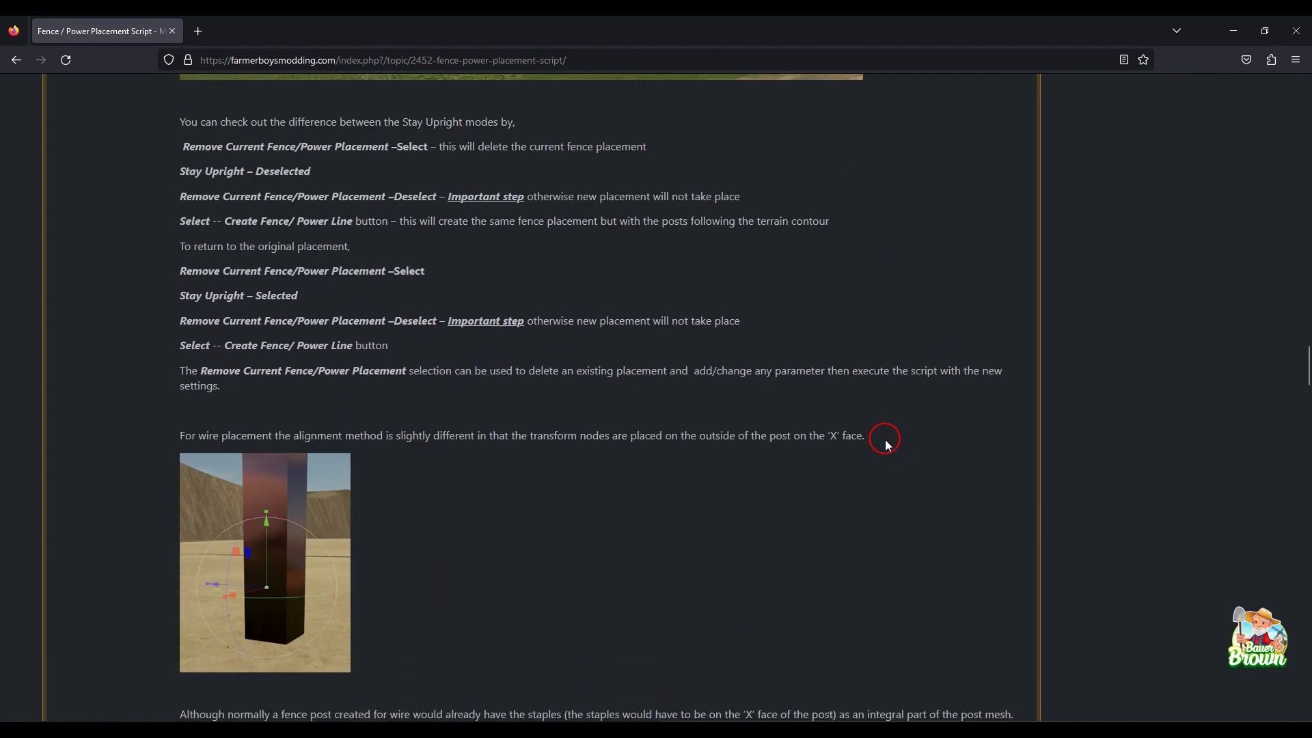
{"action": "scroll", "coordinate": [884, 440], "scroll_direction": "down", "scroll_amount": 11}
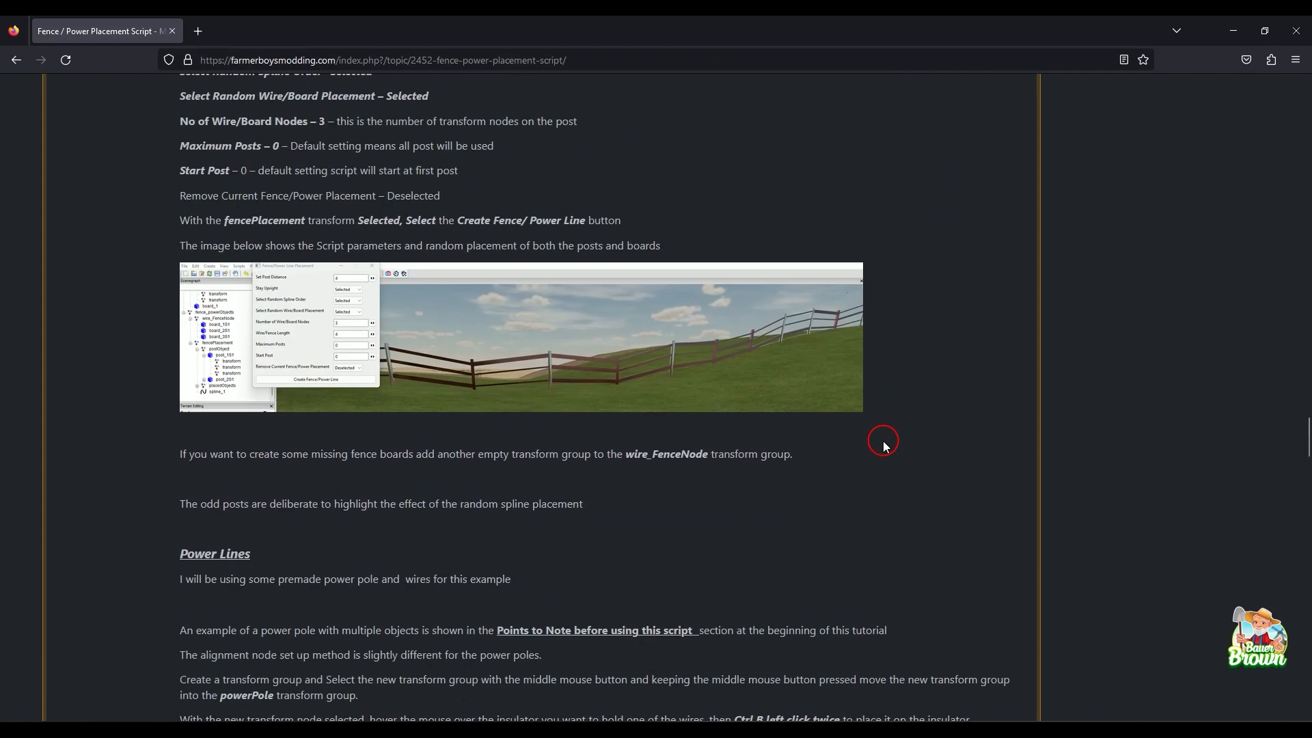
{"action": "scroll", "coordinate": [884, 441], "scroll_direction": "down", "scroll_amount": 9}
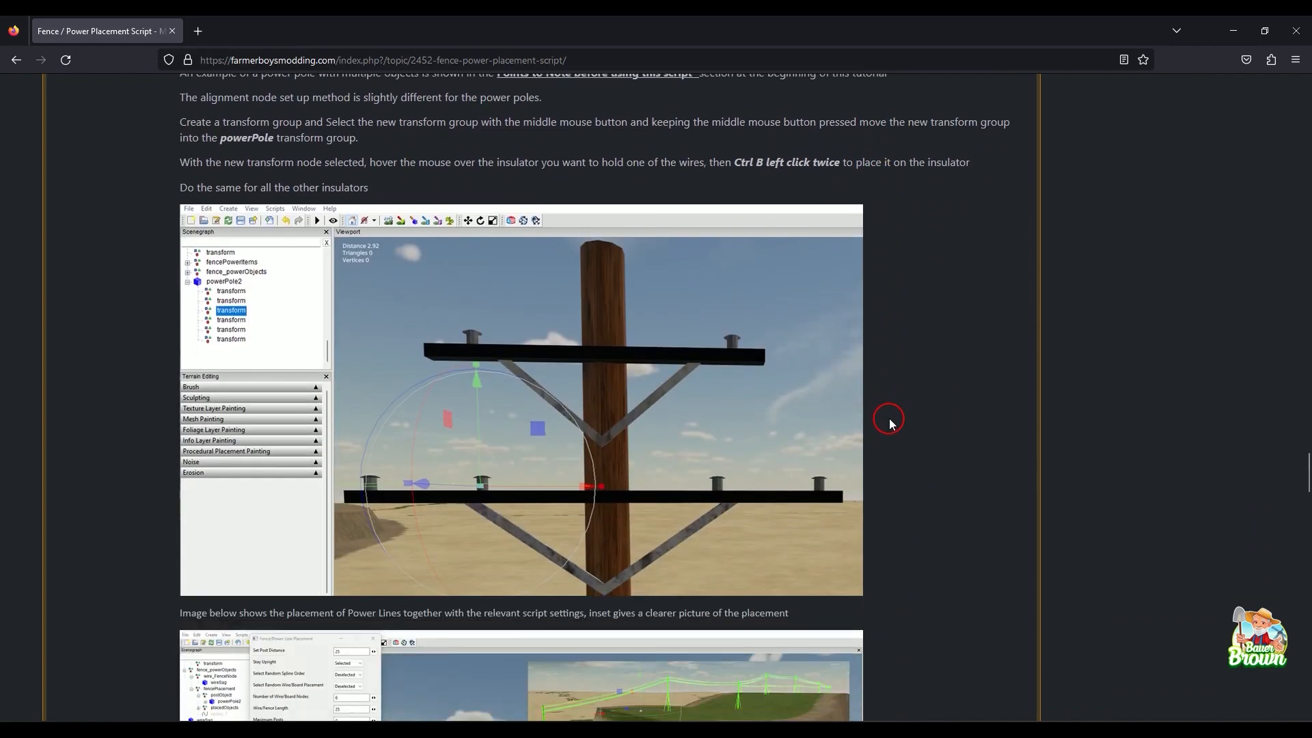
{"action": "scroll", "coordinate": [891, 437], "scroll_direction": "down", "scroll_amount": 5}
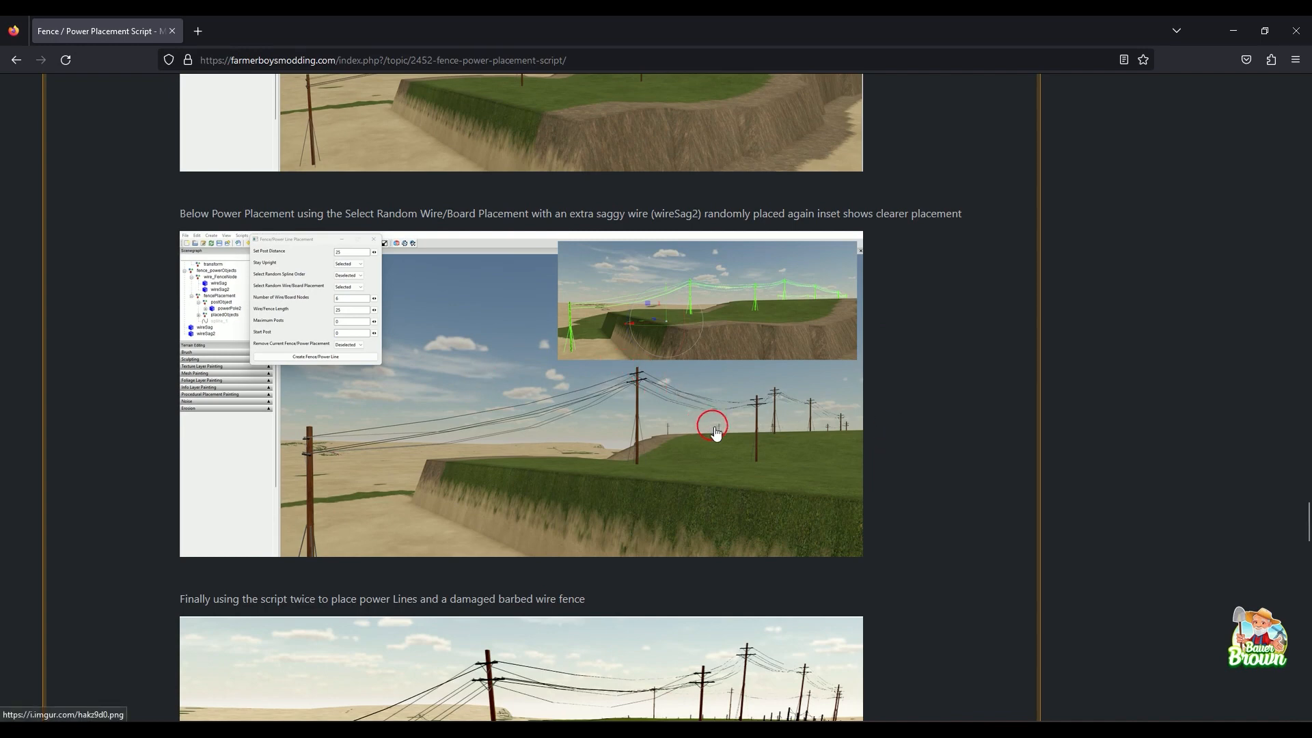
{"action": "scroll", "coordinate": [779, 430], "scroll_direction": "down", "scroll_amount": 10}
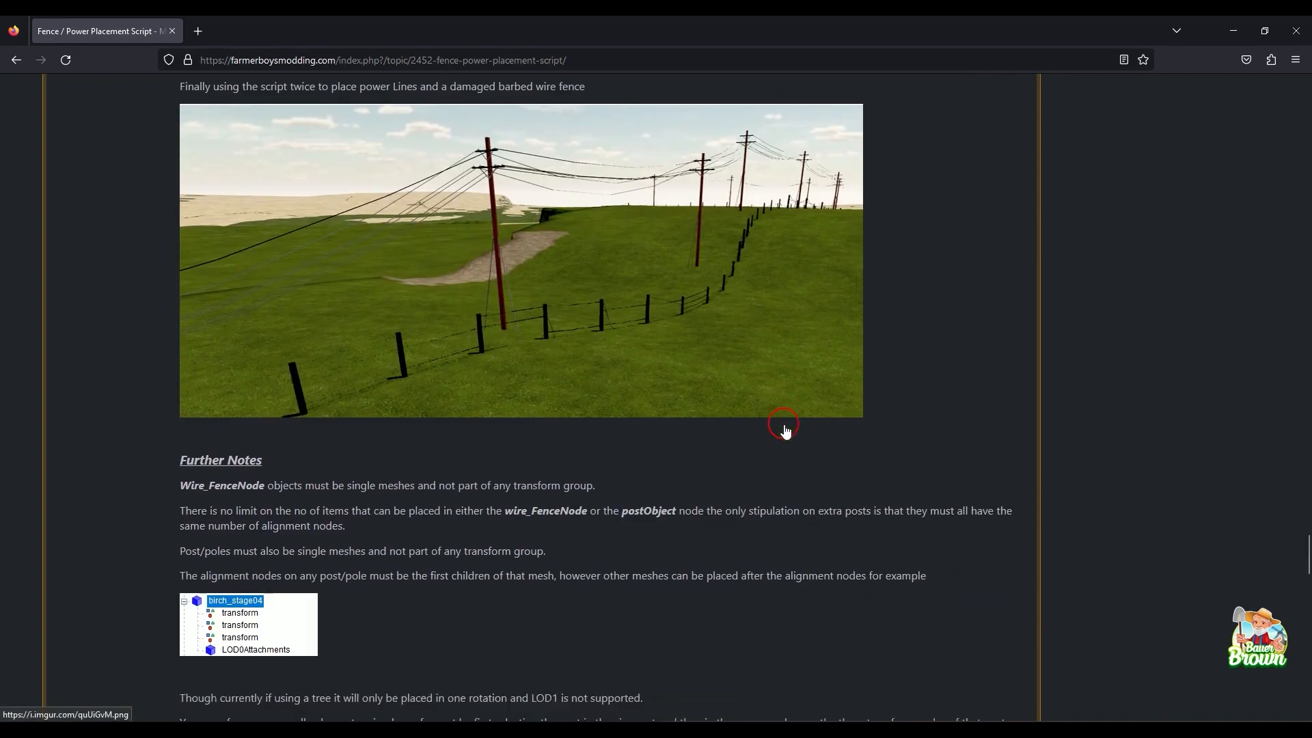
{"action": "scroll", "coordinate": [785, 431], "scroll_direction": "down", "scroll_amount": 7}
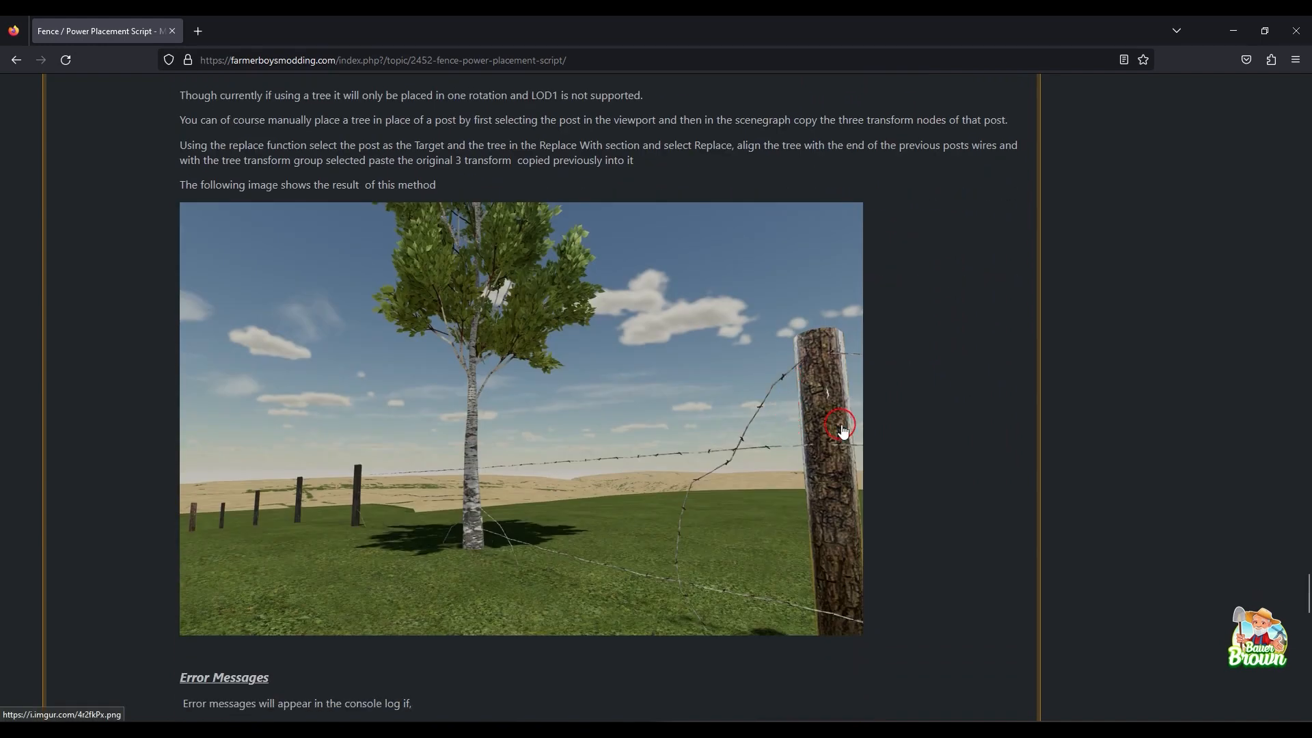
{"action": "scroll", "coordinate": [847, 427], "scroll_direction": "down", "scroll_amount": 2}
{"action": "scroll", "coordinate": [851, 424], "scroll_direction": "down", "scroll_amount": 5}
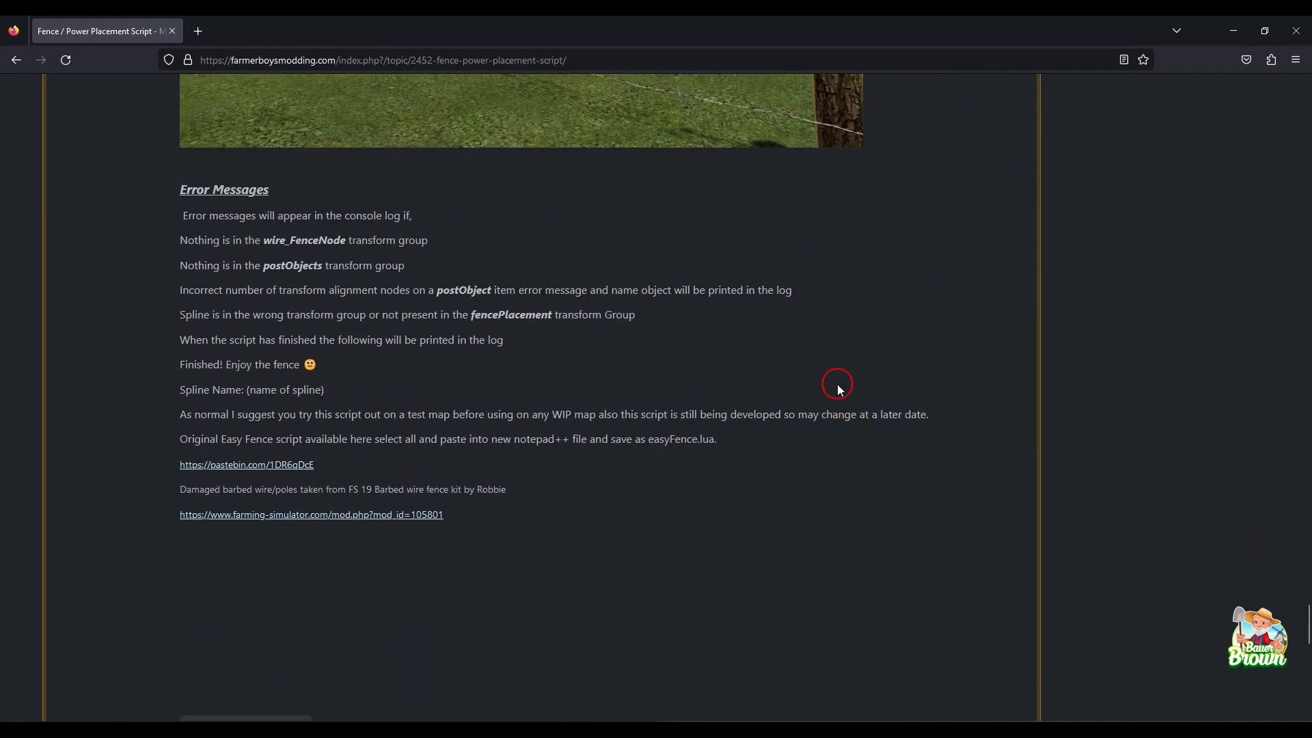
{"action": "scroll", "coordinate": [791, 418], "scroll_direction": "down", "scroll_amount": 4}
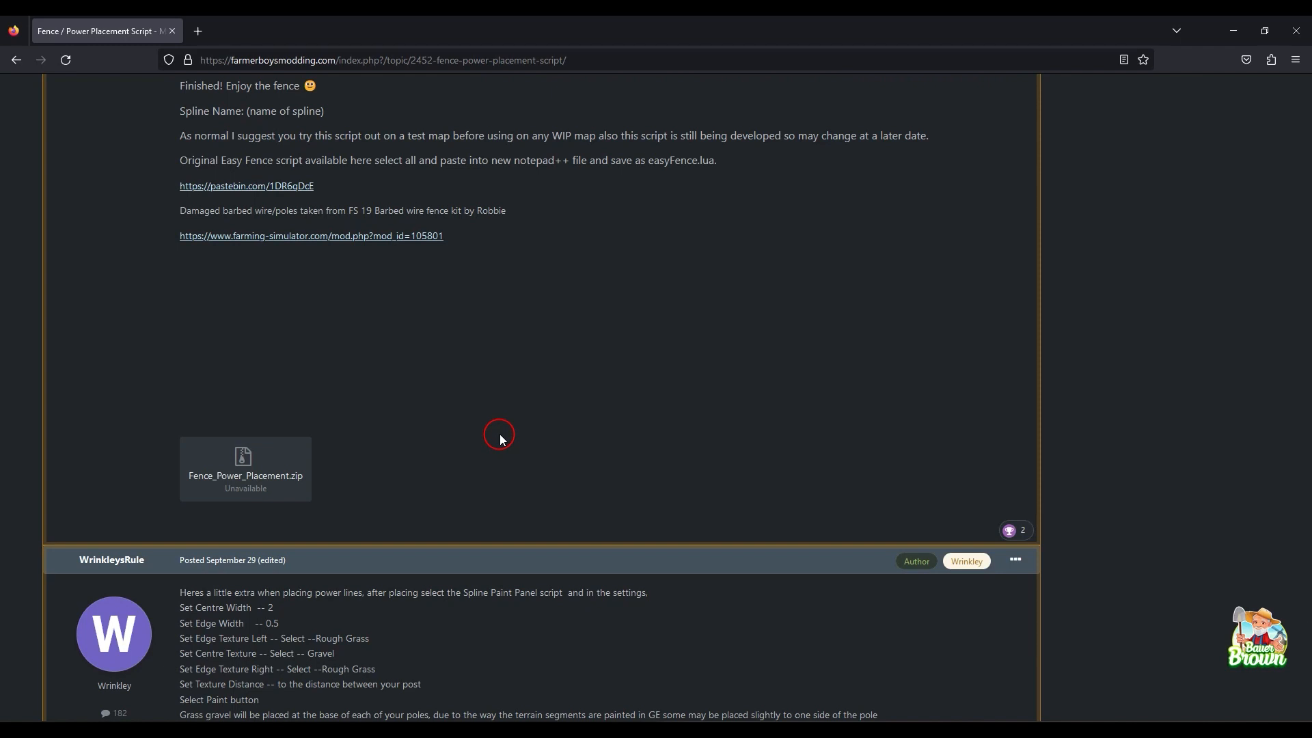
Go back from the attachment to the Random Post/Board Placement section, reviewing the power line examples.
{"action": "scroll", "coordinate": [519, 467], "scroll_direction": "up", "scroll_amount": 4}
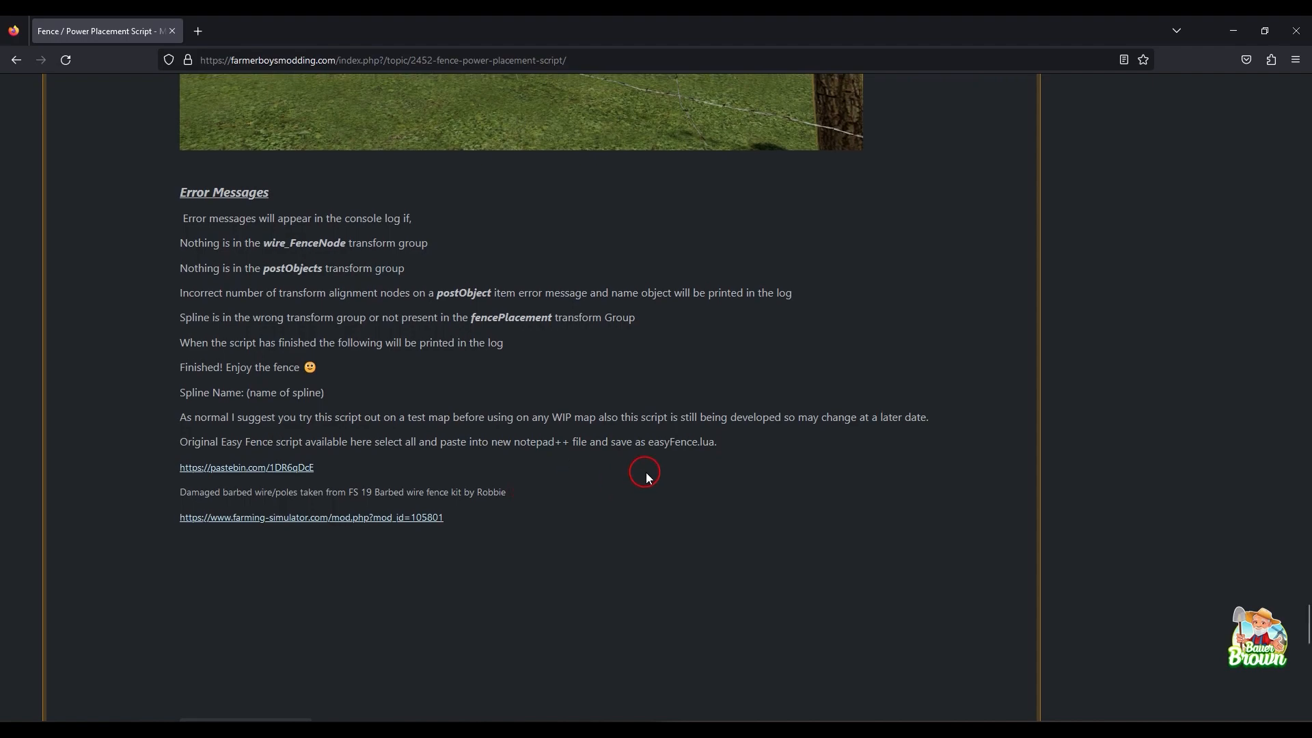
{"action": "scroll", "coordinate": [646, 473], "scroll_direction": "up", "scroll_amount": 10}
{"action": "scroll", "coordinate": [773, 523], "scroll_direction": "up", "scroll_amount": 13}
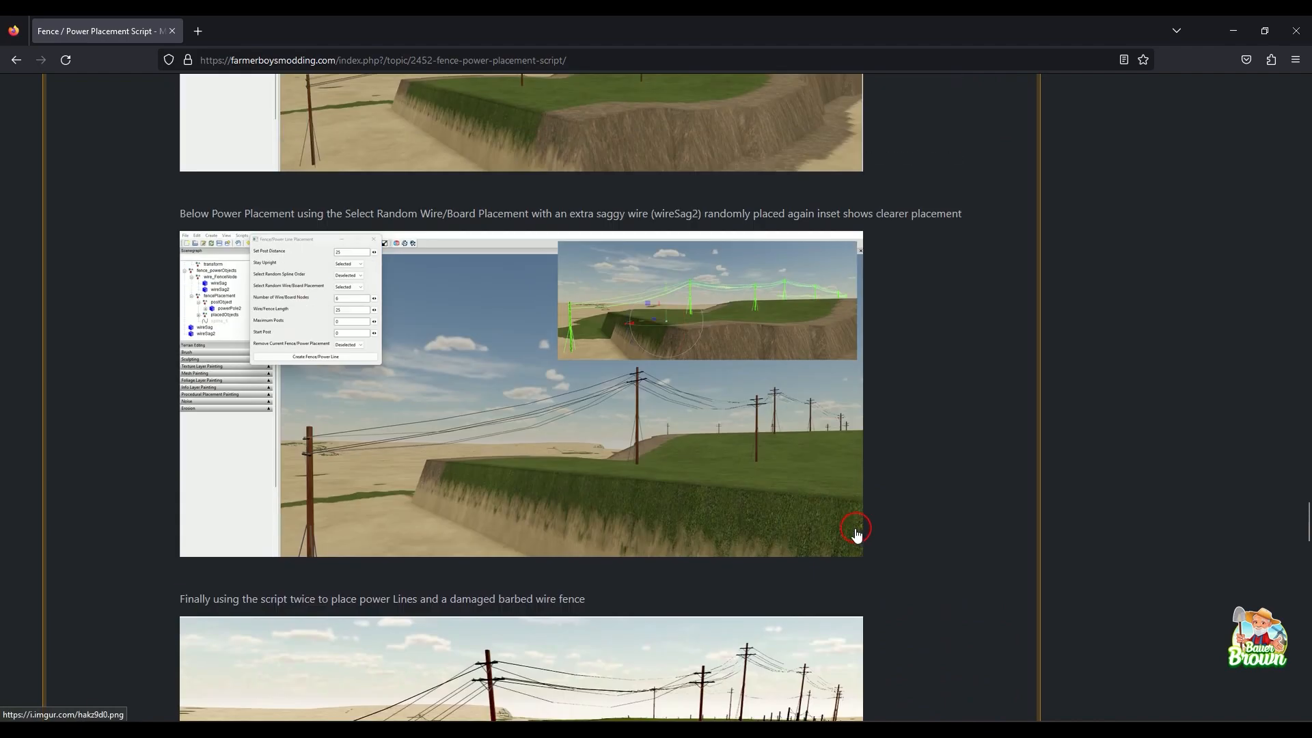
{"action": "scroll", "coordinate": [934, 425], "scroll_direction": "up", "scroll_amount": 7}
{"action": "scroll", "coordinate": [936, 438], "scroll_direction": "up", "scroll_amount": 7}
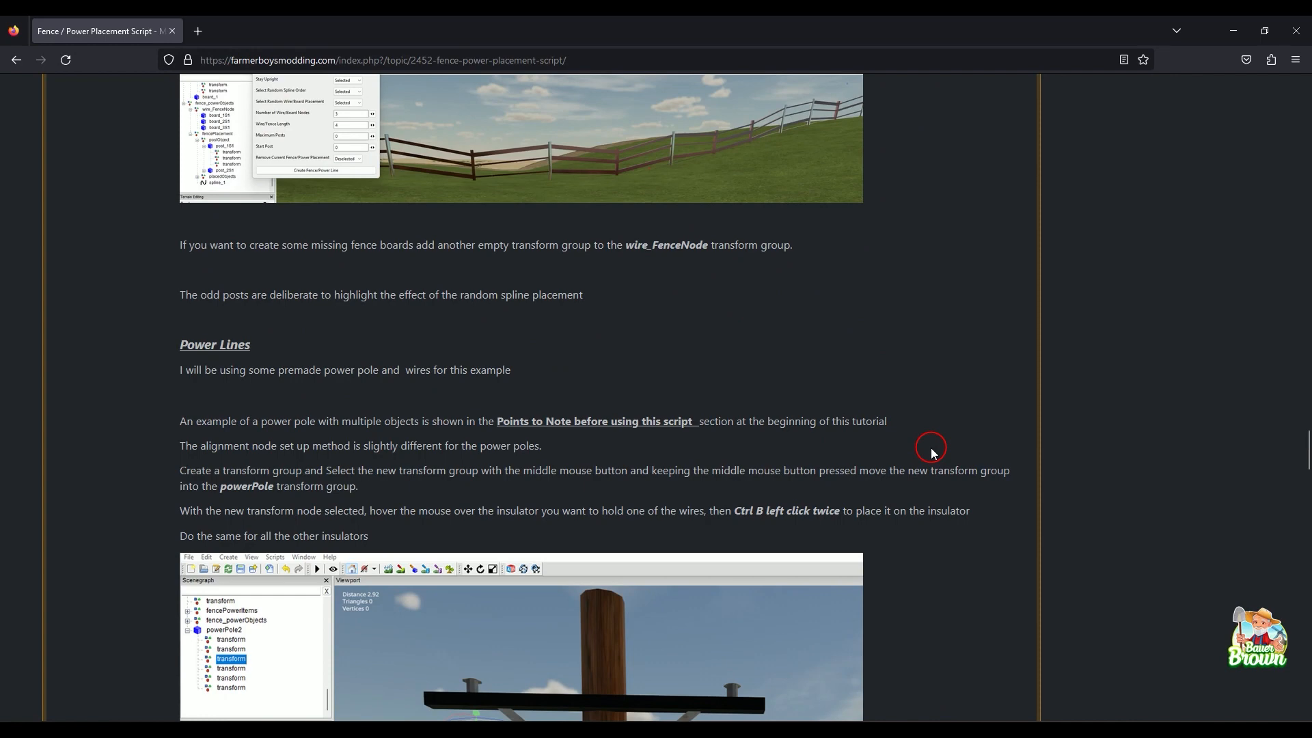
{"action": "scroll", "coordinate": [928, 447], "scroll_direction": "up", "scroll_amount": 14}
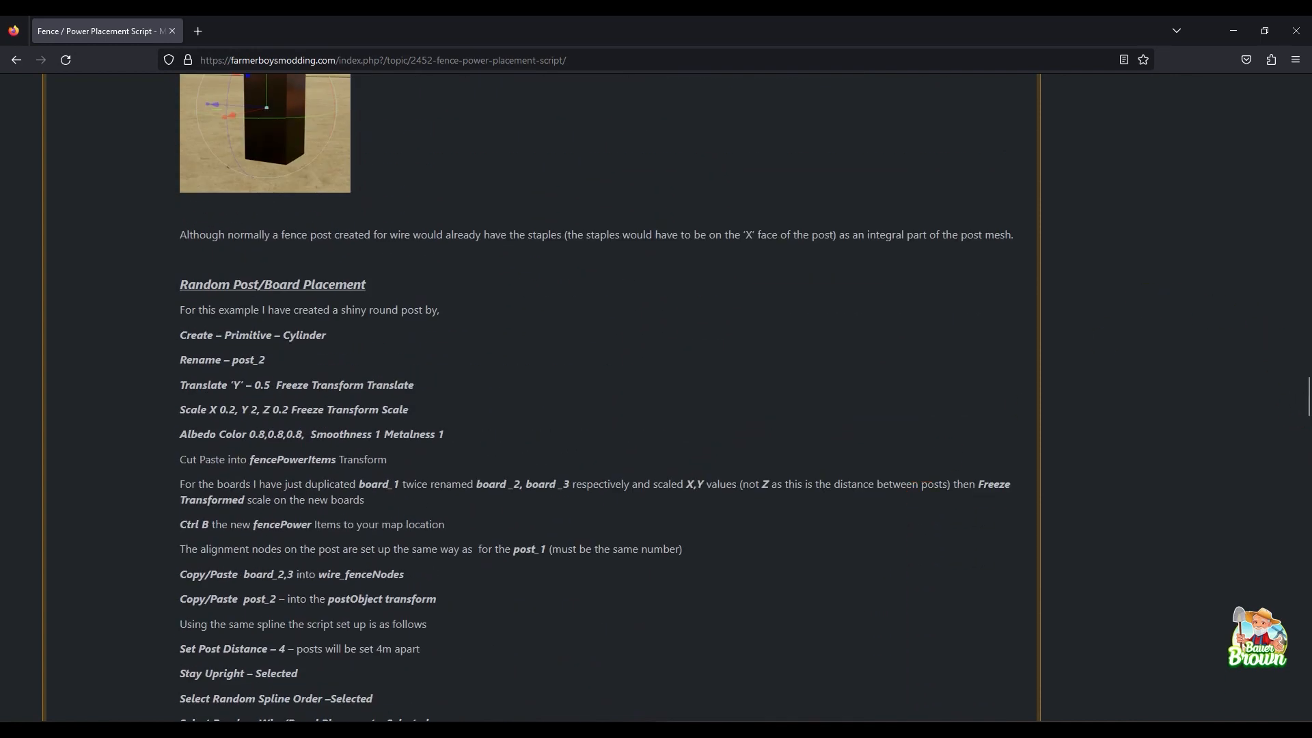
Review the random placement settings, the power line and barbed wire examples and the closing notes down to the script download.
{"action": "scroll", "coordinate": [843, 447], "scroll_direction": "down", "scroll_amount": 11}
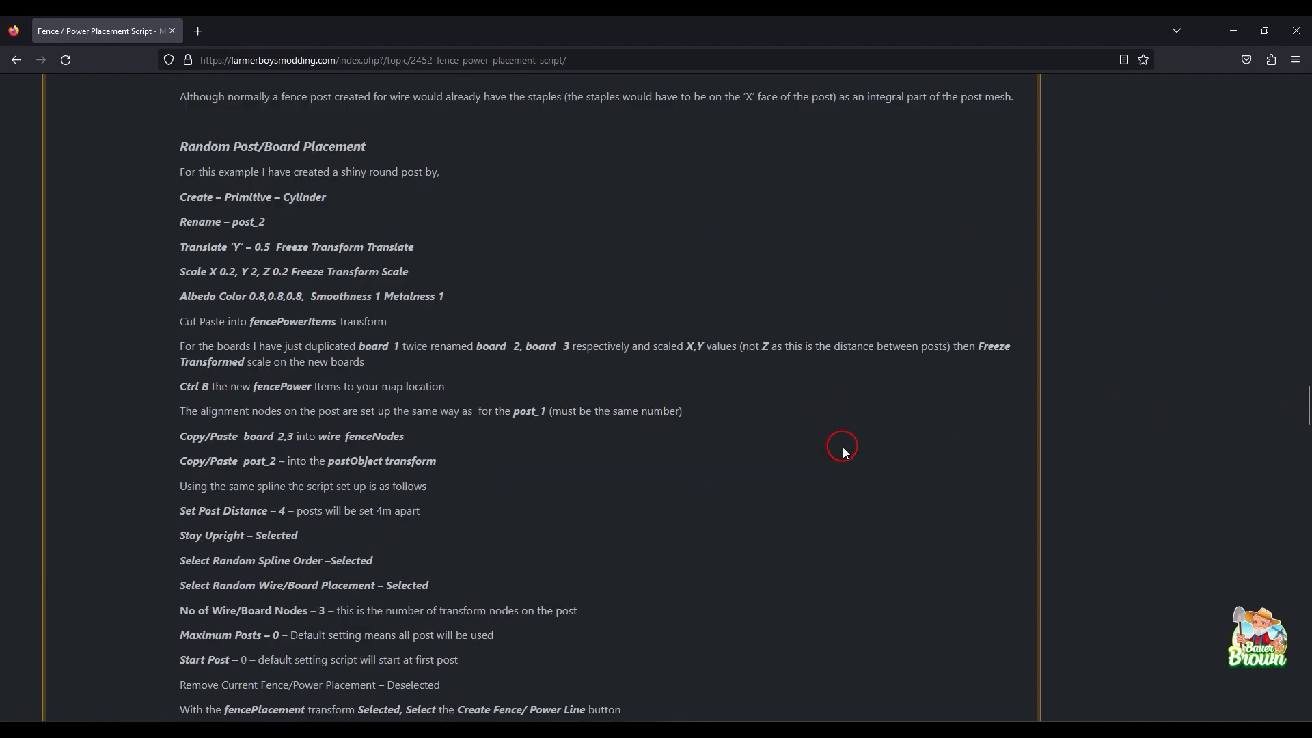
{"action": "scroll", "coordinate": [876, 475], "scroll_direction": "down", "scroll_amount": 3}
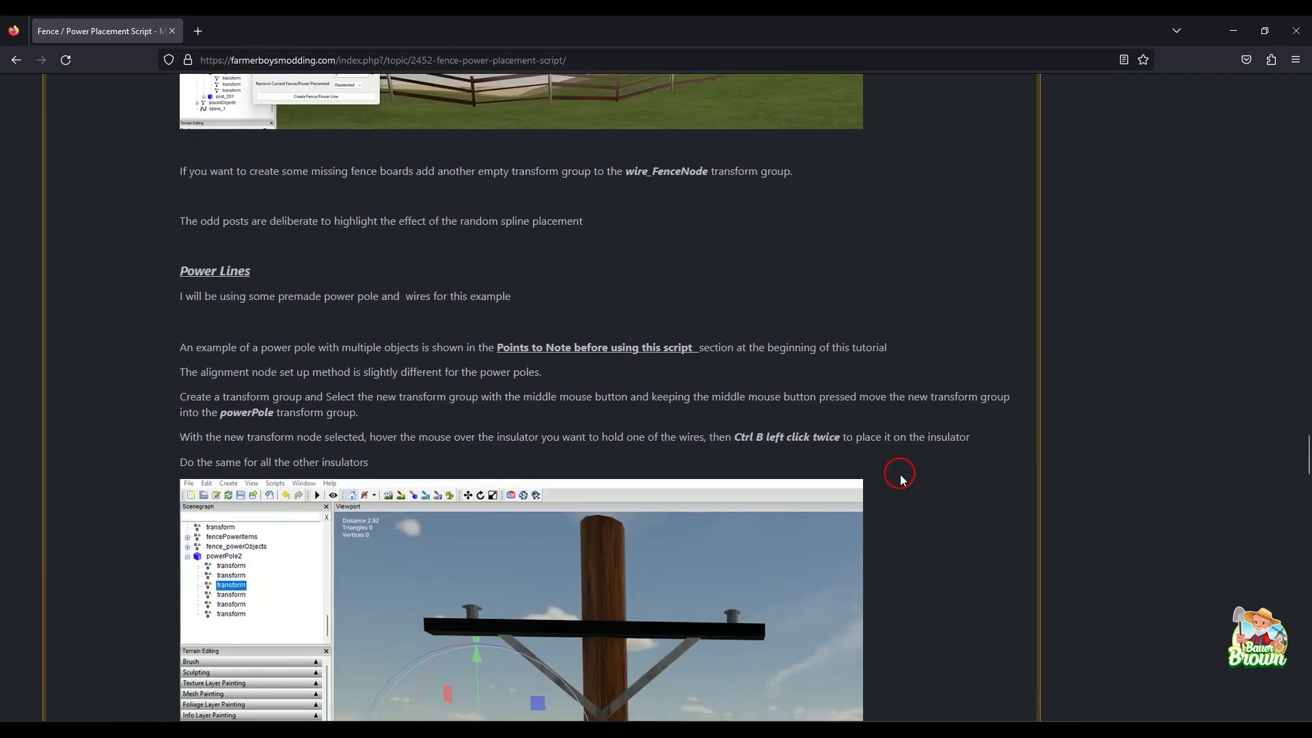
{"action": "scroll", "coordinate": [899, 472], "scroll_direction": "down", "scroll_amount": 2}
{"action": "scroll", "coordinate": [895, 467], "scroll_direction": "down", "scroll_amount": 14}
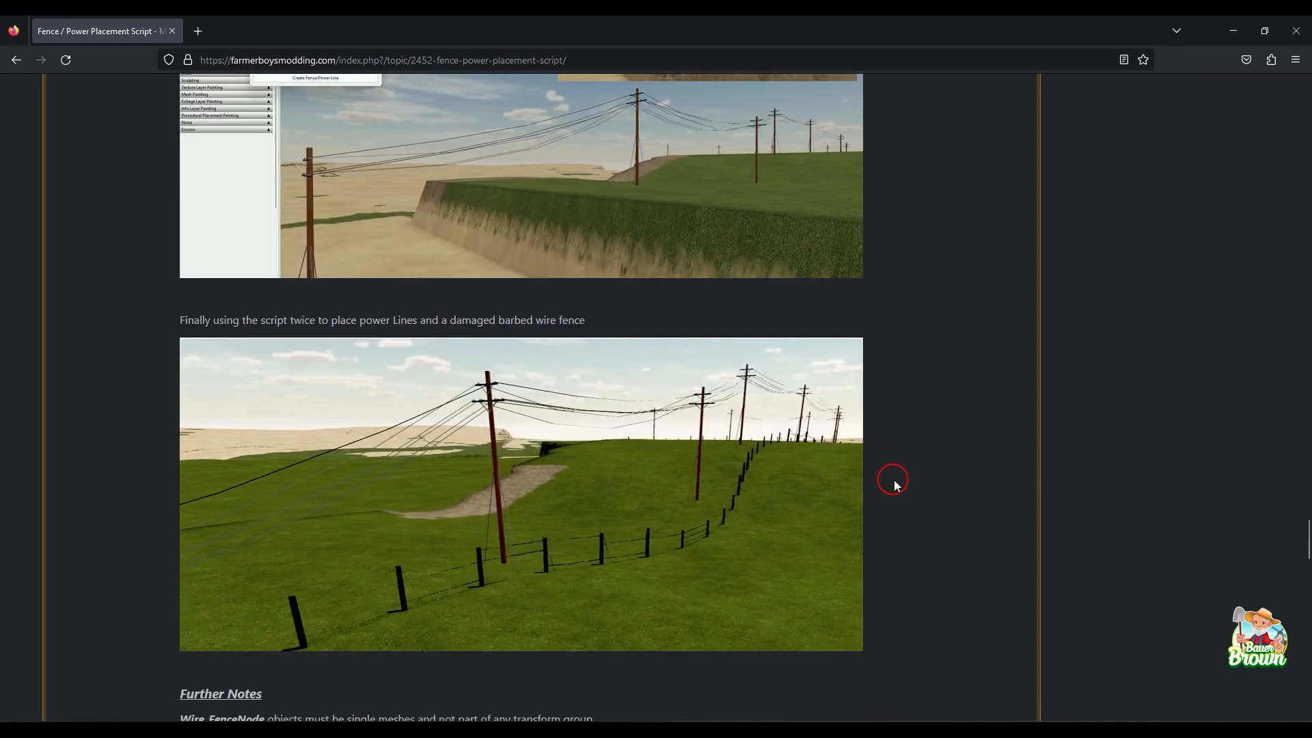
{"action": "scroll", "coordinate": [777, 373], "scroll_direction": "down", "scroll_amount": 2}
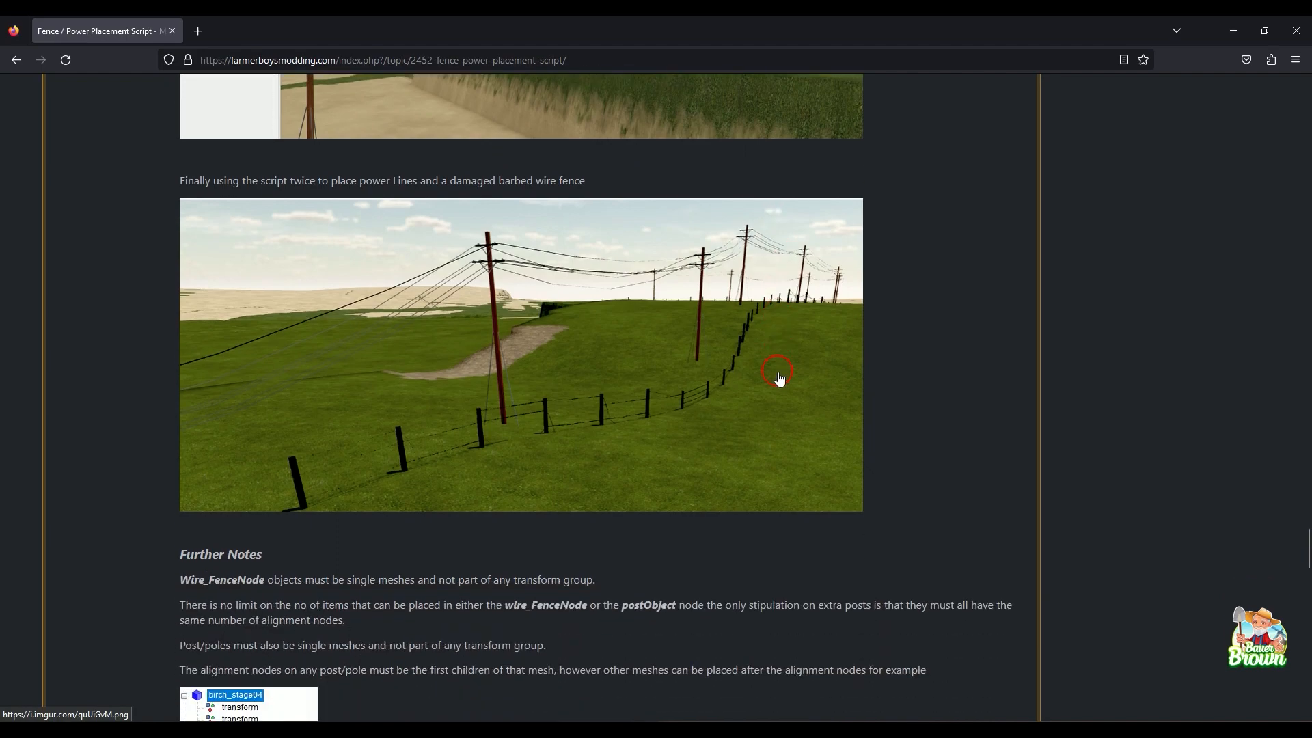
{"action": "scroll", "coordinate": [779, 377], "scroll_direction": "down", "scroll_amount": 11}
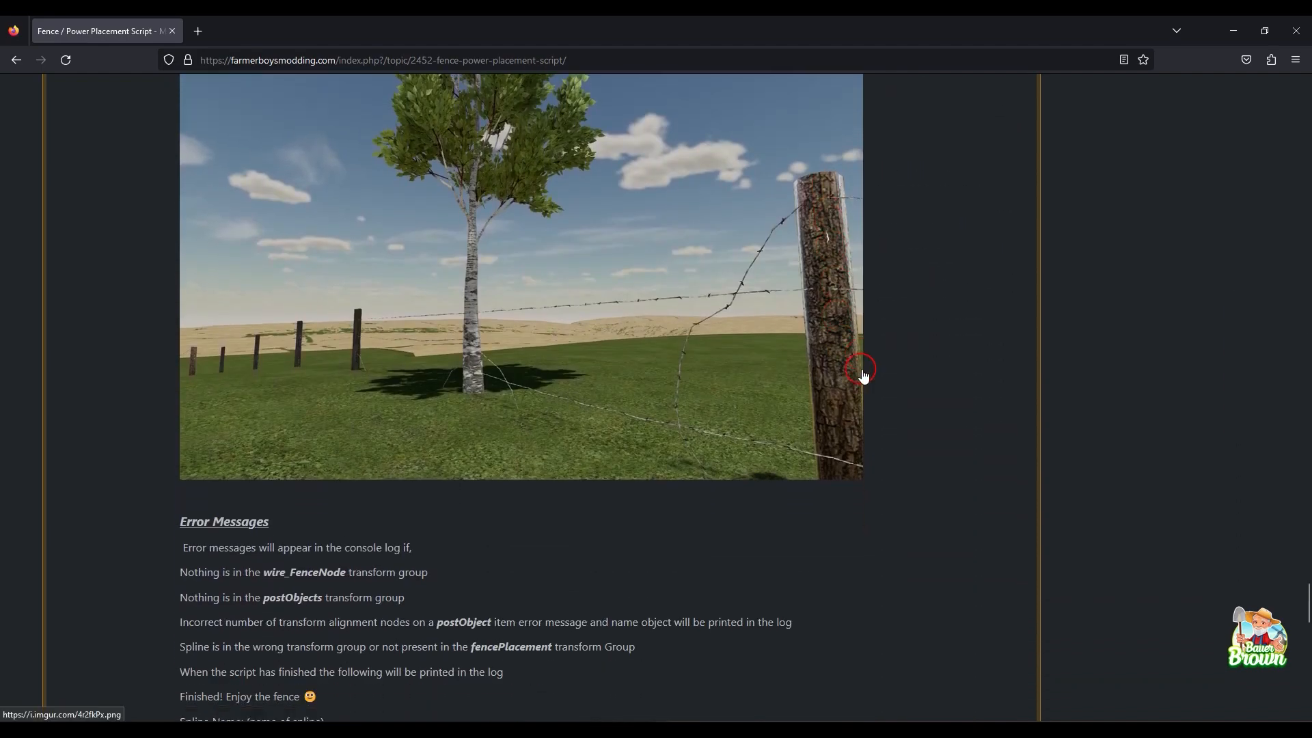
{"action": "scroll", "coordinate": [854, 378], "scroll_direction": "down", "scroll_amount": 10}
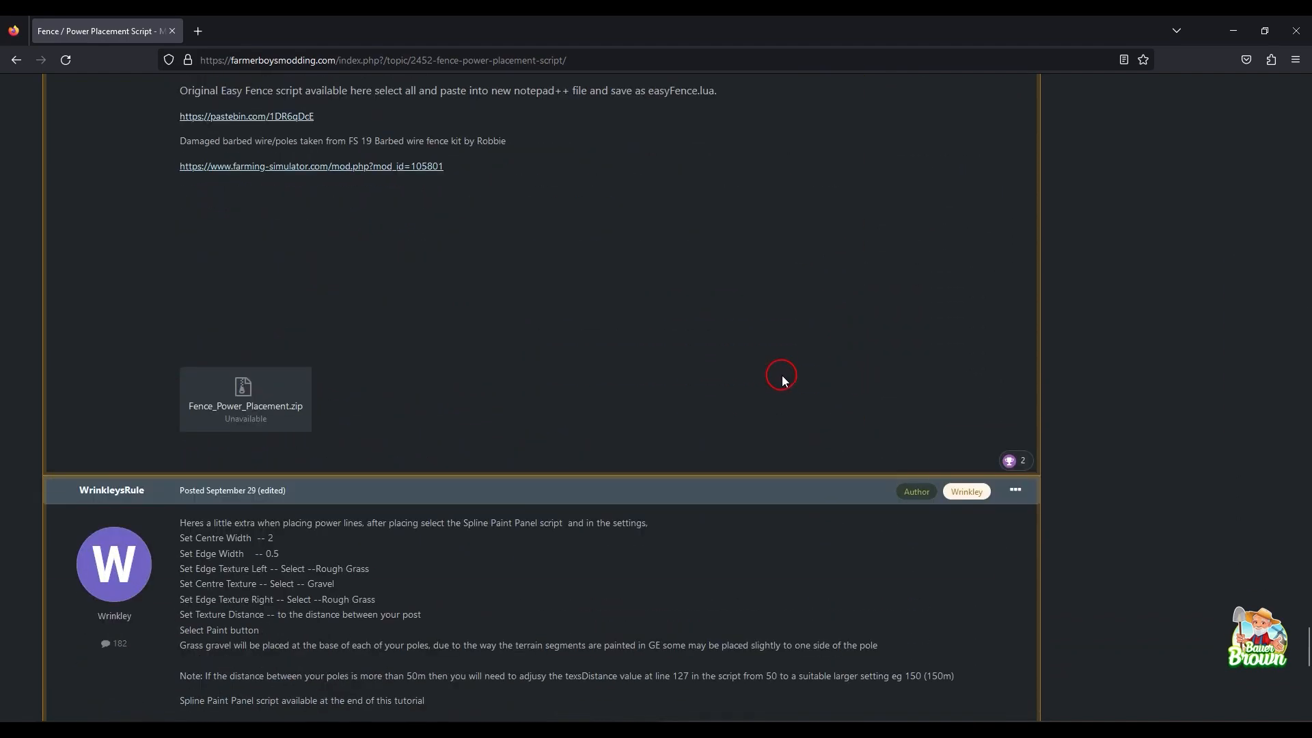
{"action": "scroll", "coordinate": [756, 363], "scroll_direction": "up", "scroll_amount": 3}
{"action": "scroll", "coordinate": [756, 362], "scroll_direction": "down", "scroll_amount": 2}
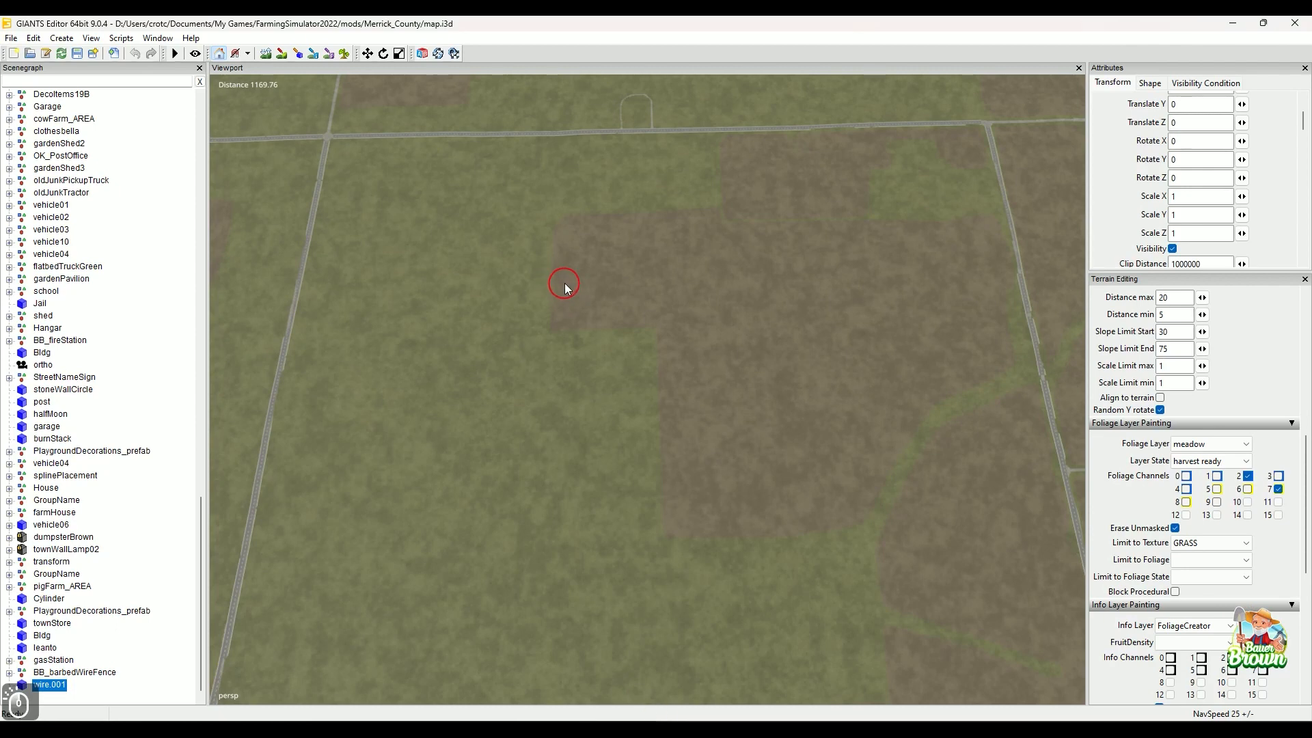
Switch to GIANTS Editor and place the BB_barbedWireFence group on the brown field area of the Merrick_County map.
{"action": "left_click_drag", "start_coordinate": [539, 408], "coordinate": [628, 435], "text": "alt"}
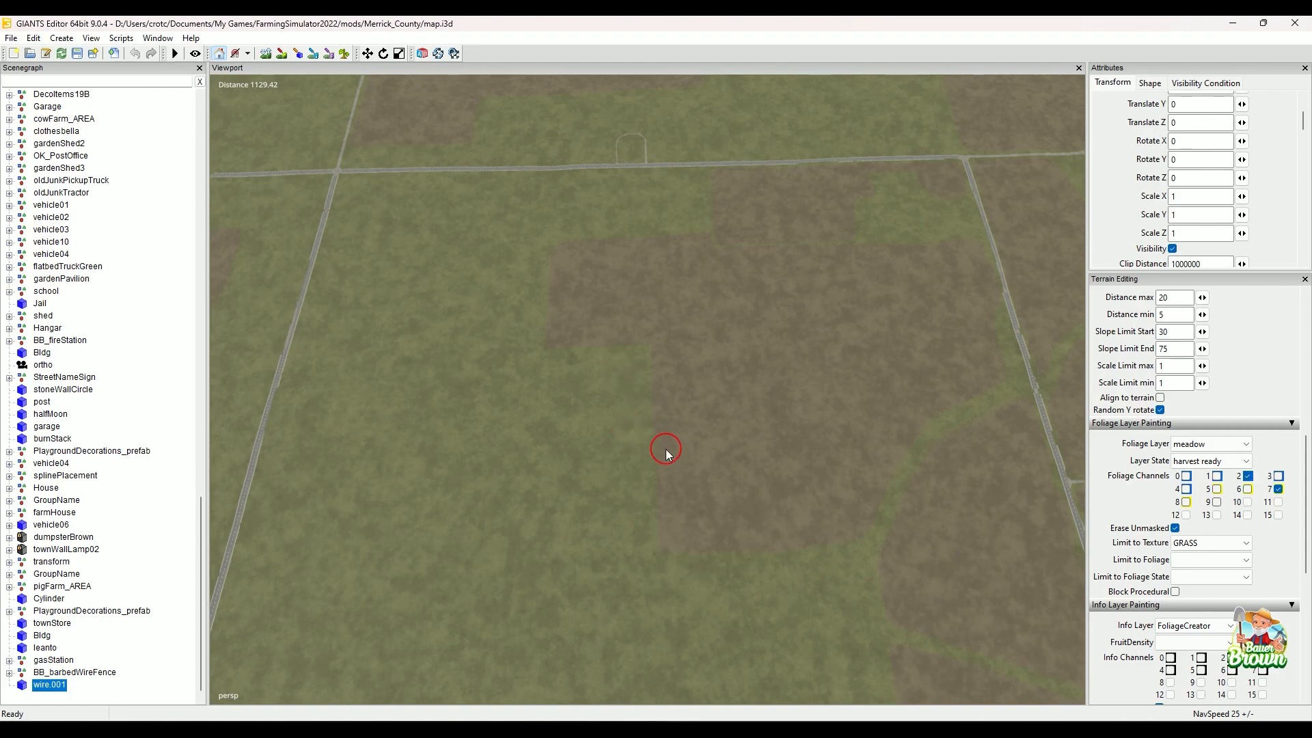
{"action": "left_click_drag", "start_coordinate": [632, 345], "coordinate": [797, 461], "text": "alt"}
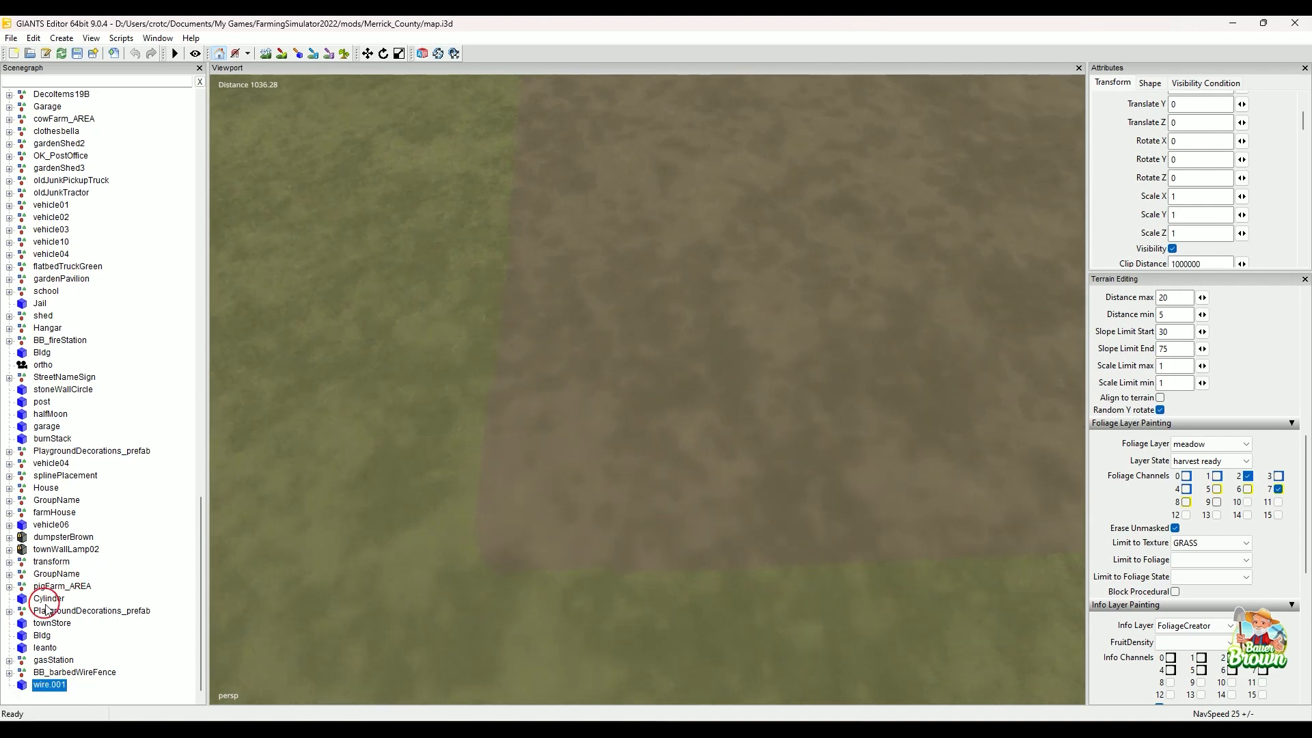
{"action": "left_click", "coordinate": [68, 673]}
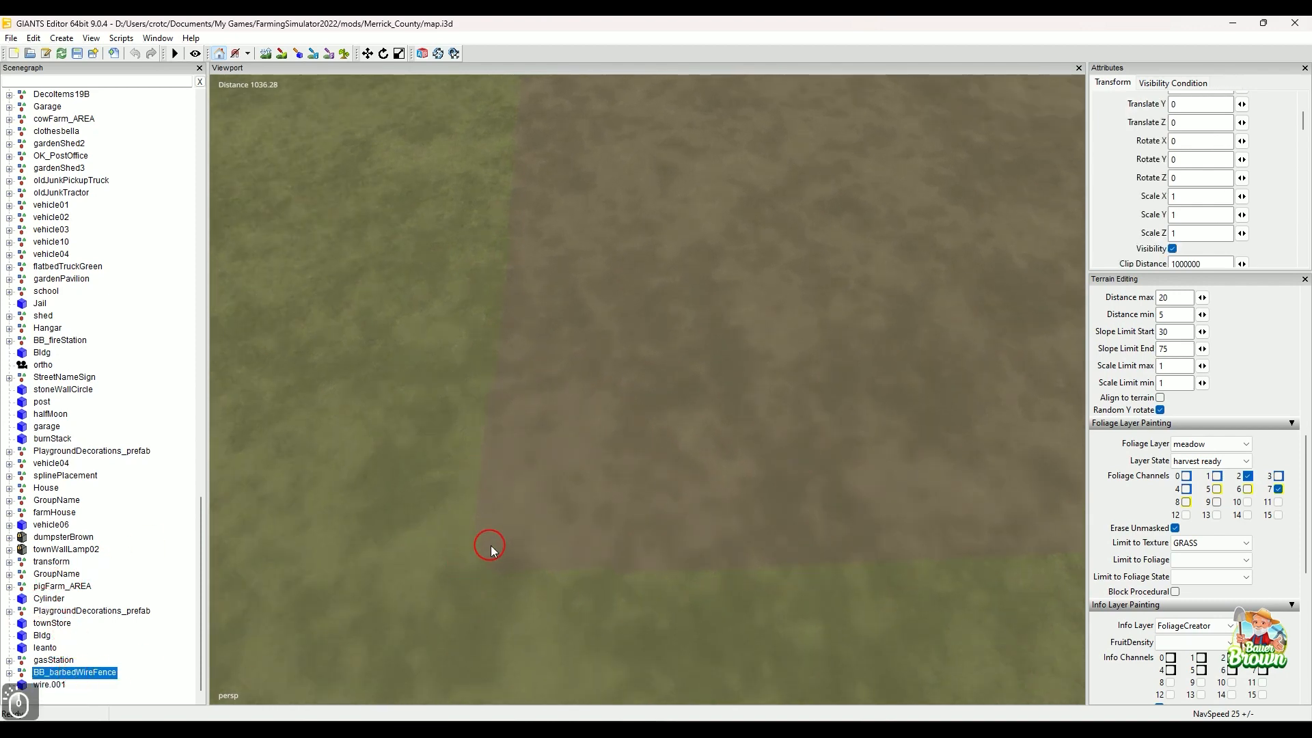
{"action": "key", "text": "ctrl+b"}
Examine the placed barbed wire fence up close and expand the BB_barbedWireFence group to its post and wire.
{"action": "left_click_drag", "start_coordinate": [586, 560], "coordinate": [618, 585], "text": "alt"}
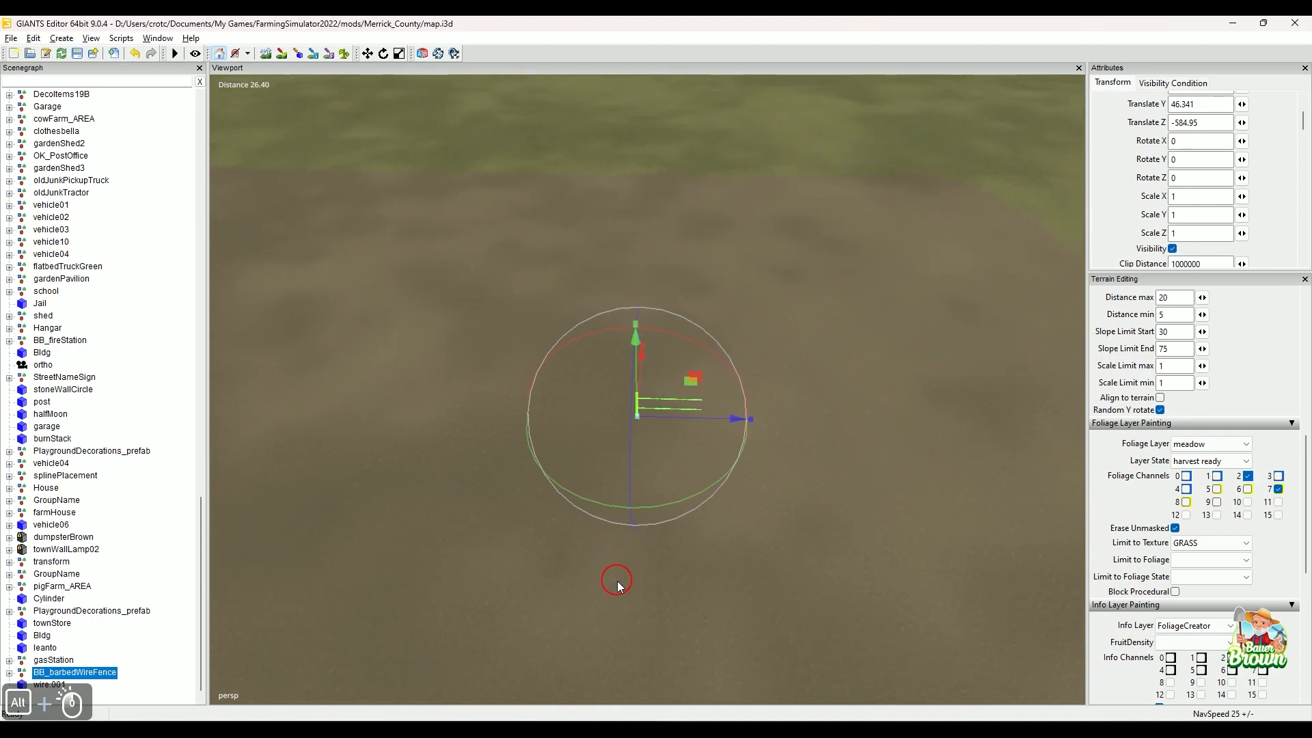
{"action": "right_click_drag", "start_coordinate": [617, 585], "coordinate": [654, 533], "text": "alt"}
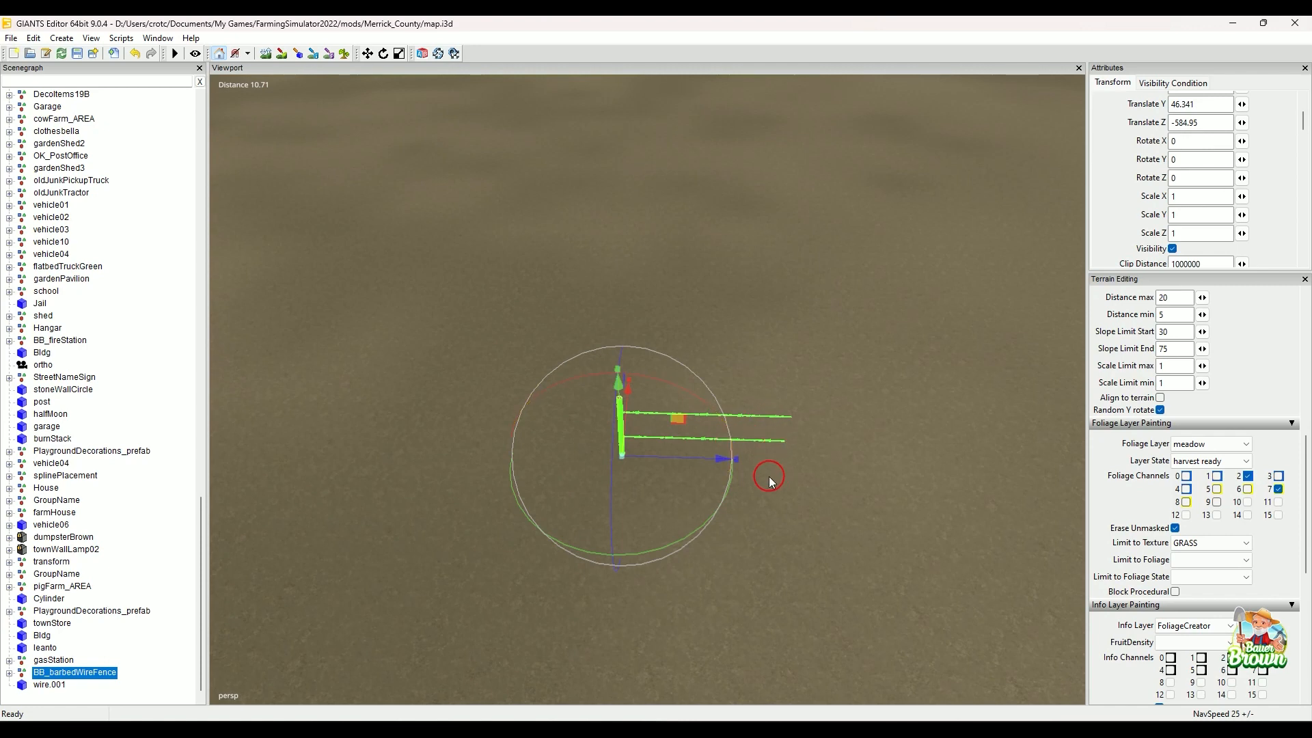
{"action": "left_click_drag", "start_coordinate": [756, 448], "coordinate": [745, 506], "text": "alt"}
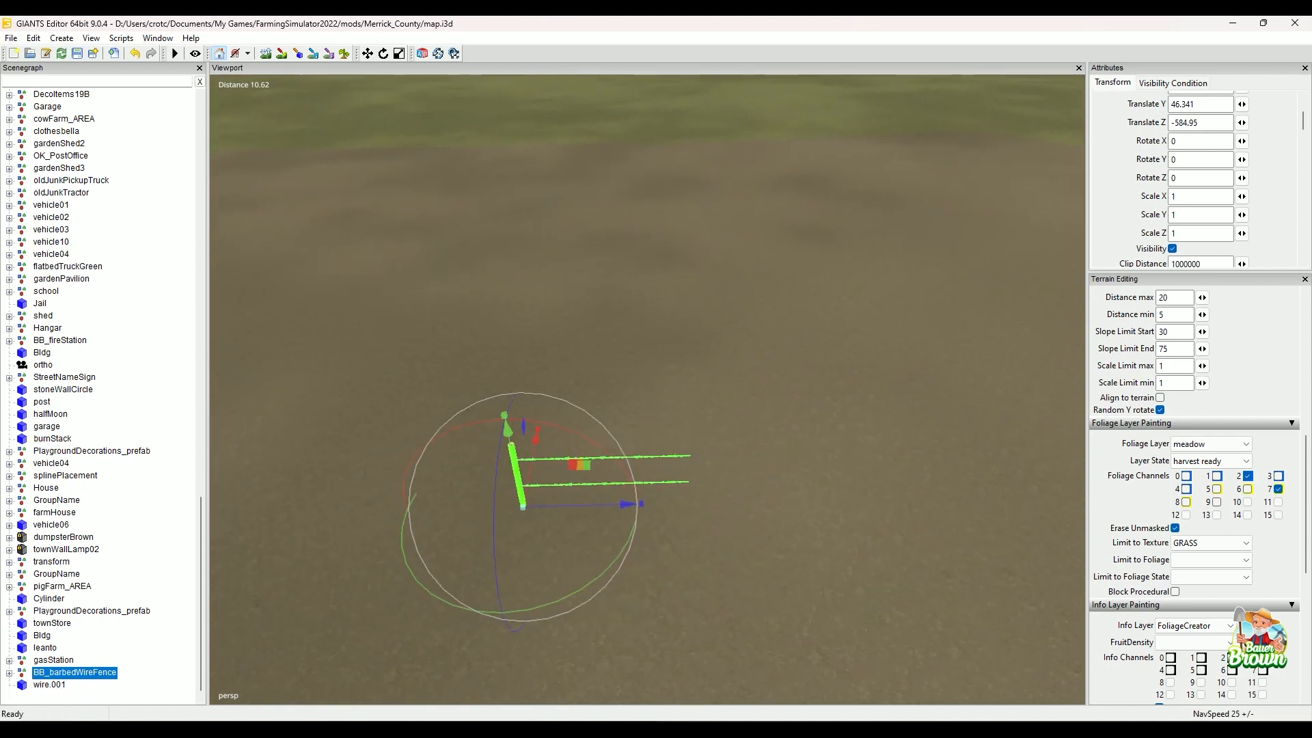
{"action": "left_click", "coordinate": [9, 673]}
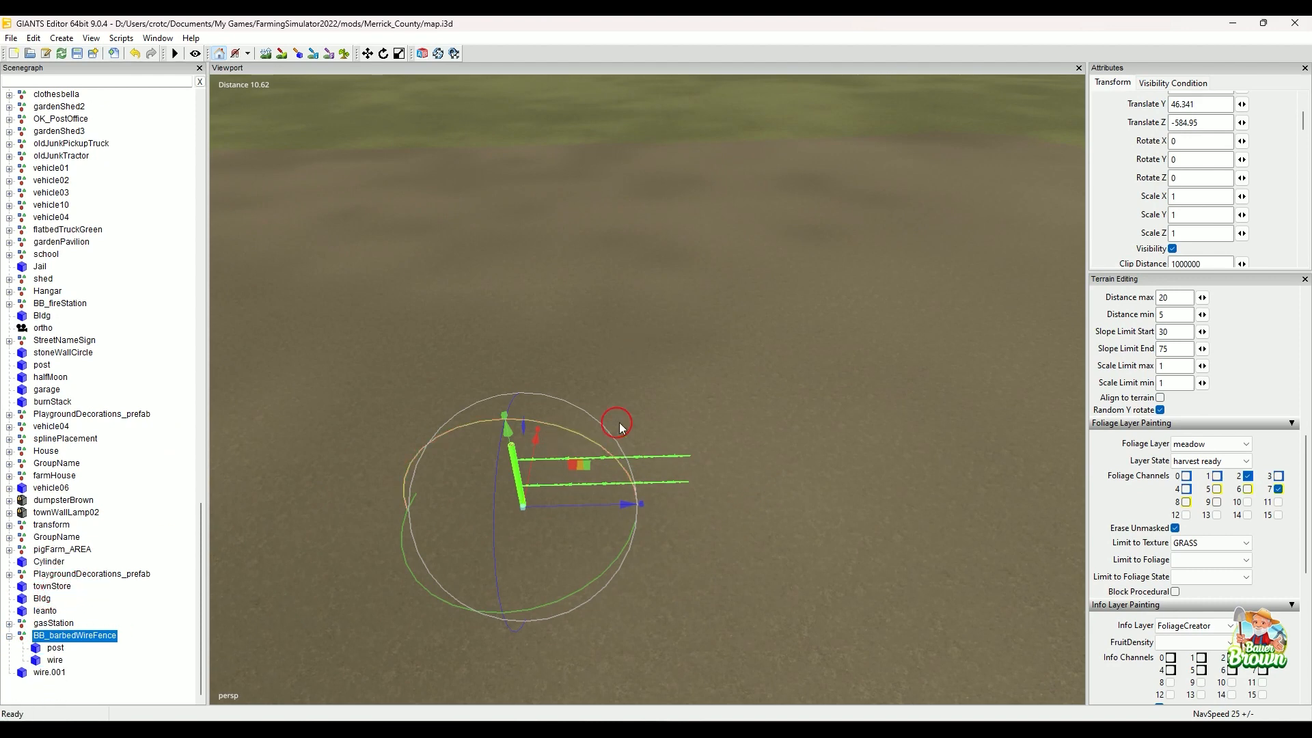
Delete the wire from the BB_barbedWireFence group and paste a copy of the separate wire.001 under the group's post.
{"action": "left_click", "coordinate": [54, 661]}
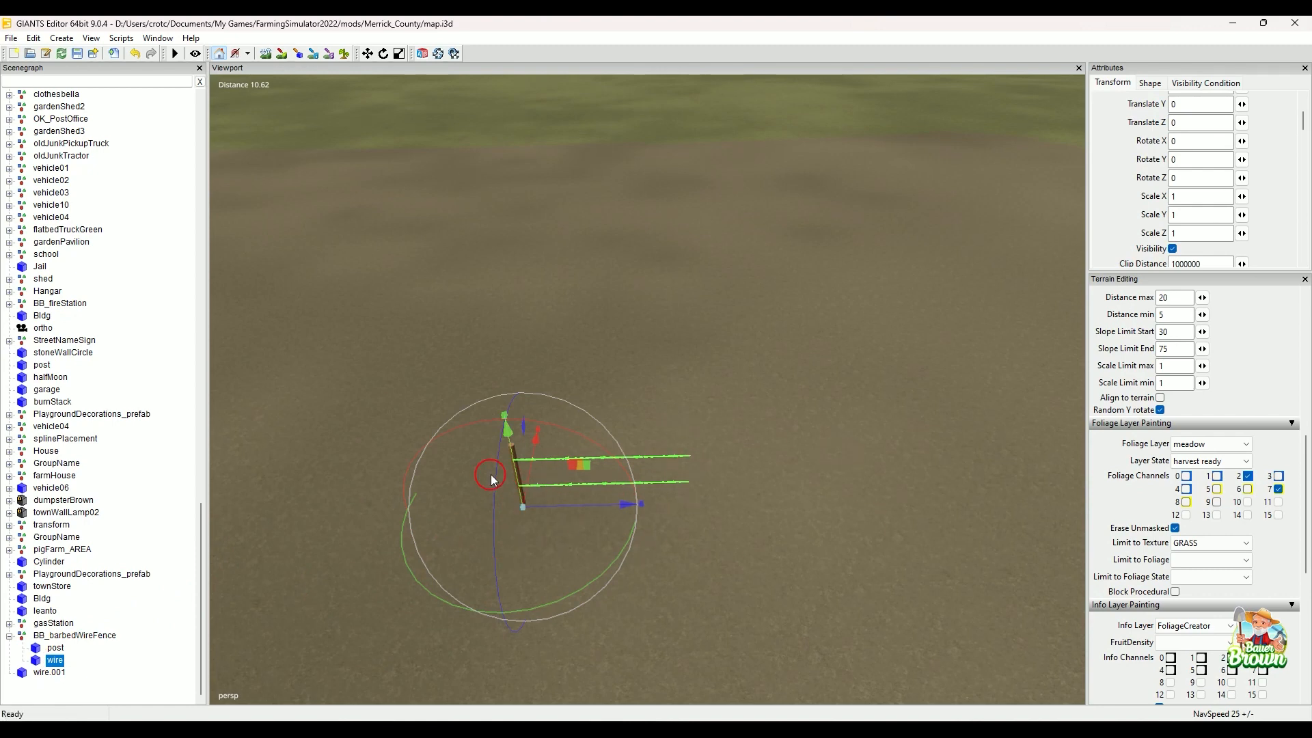
{"action": "key", "text": "Delete"}
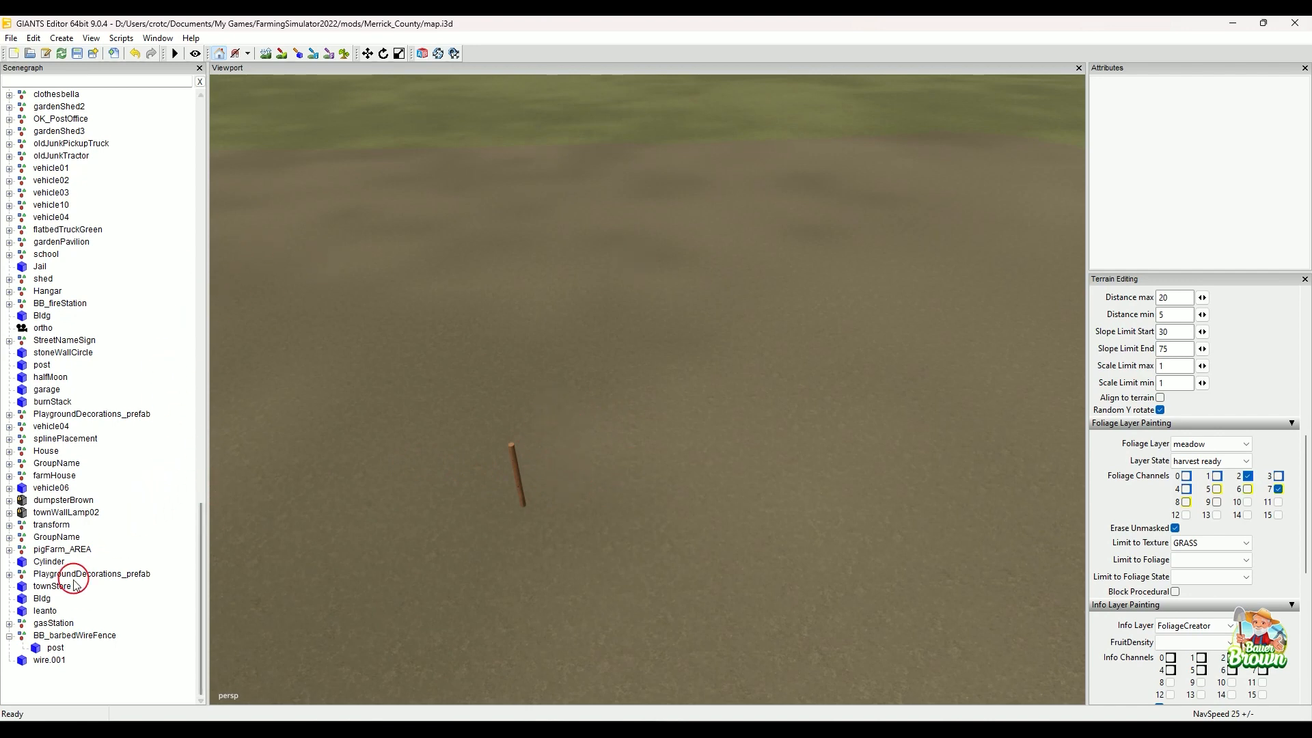
{"action": "left_click", "coordinate": [43, 666]}
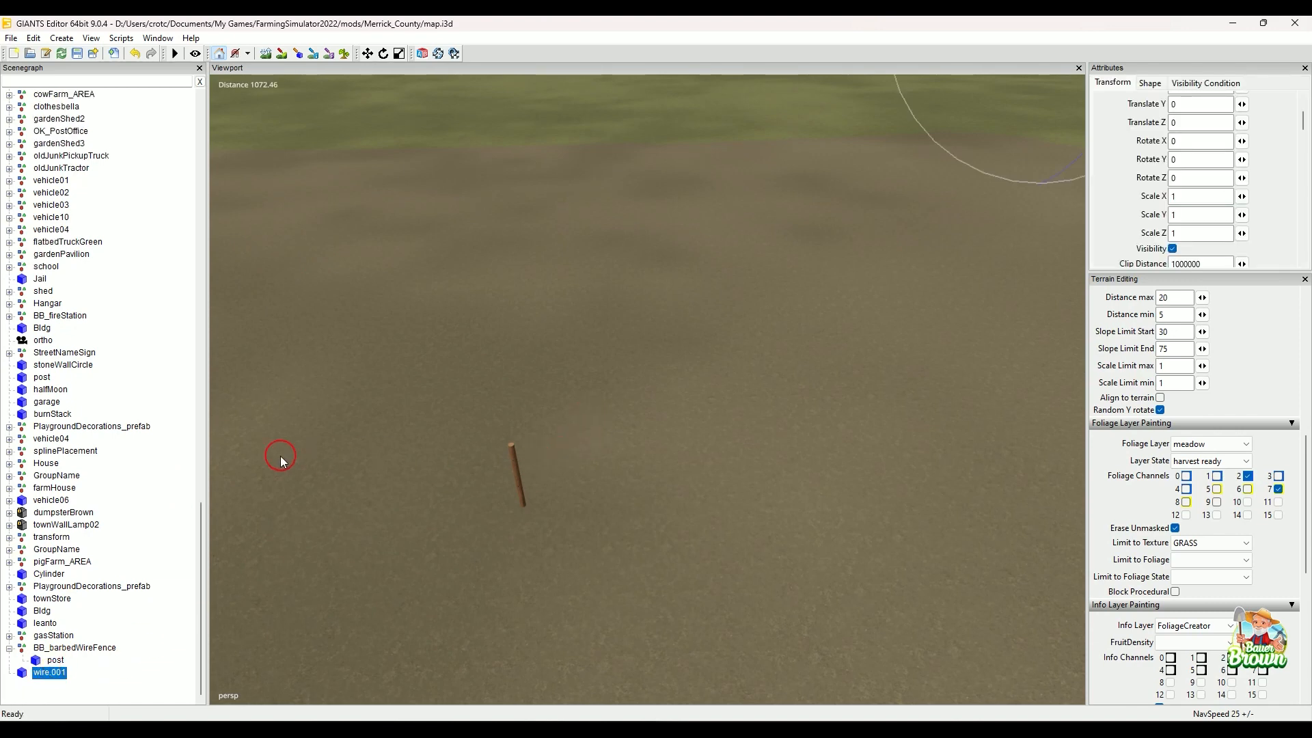
{"action": "key", "text": "ctrl+c"}
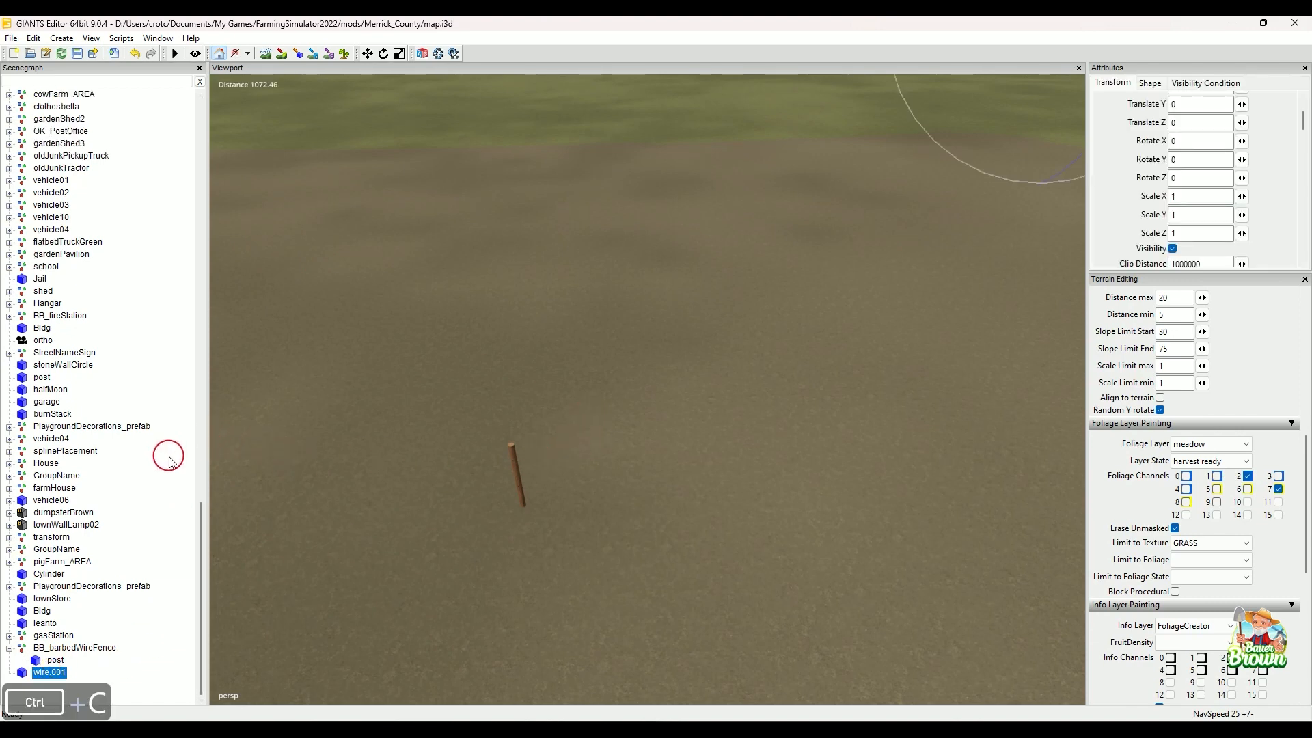
{"action": "left_click", "coordinate": [56, 660]}
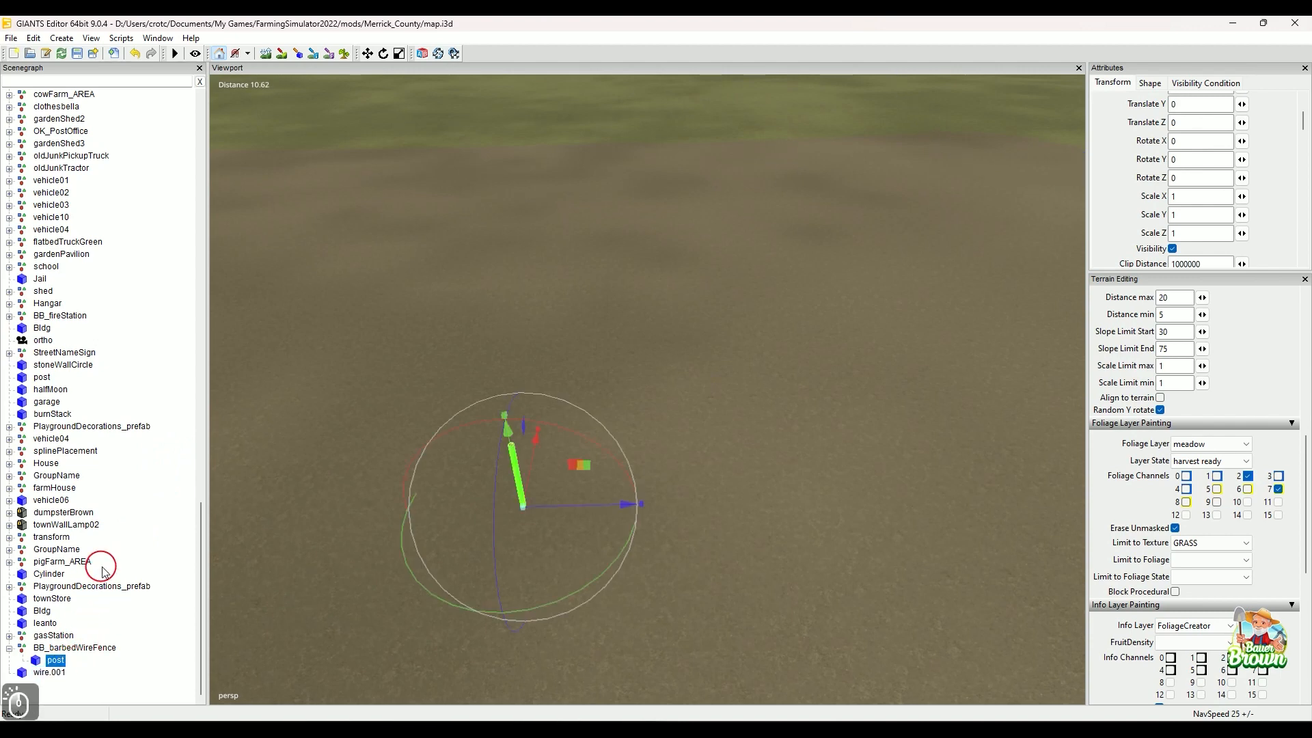
{"action": "key", "text": "ctrl+v"}
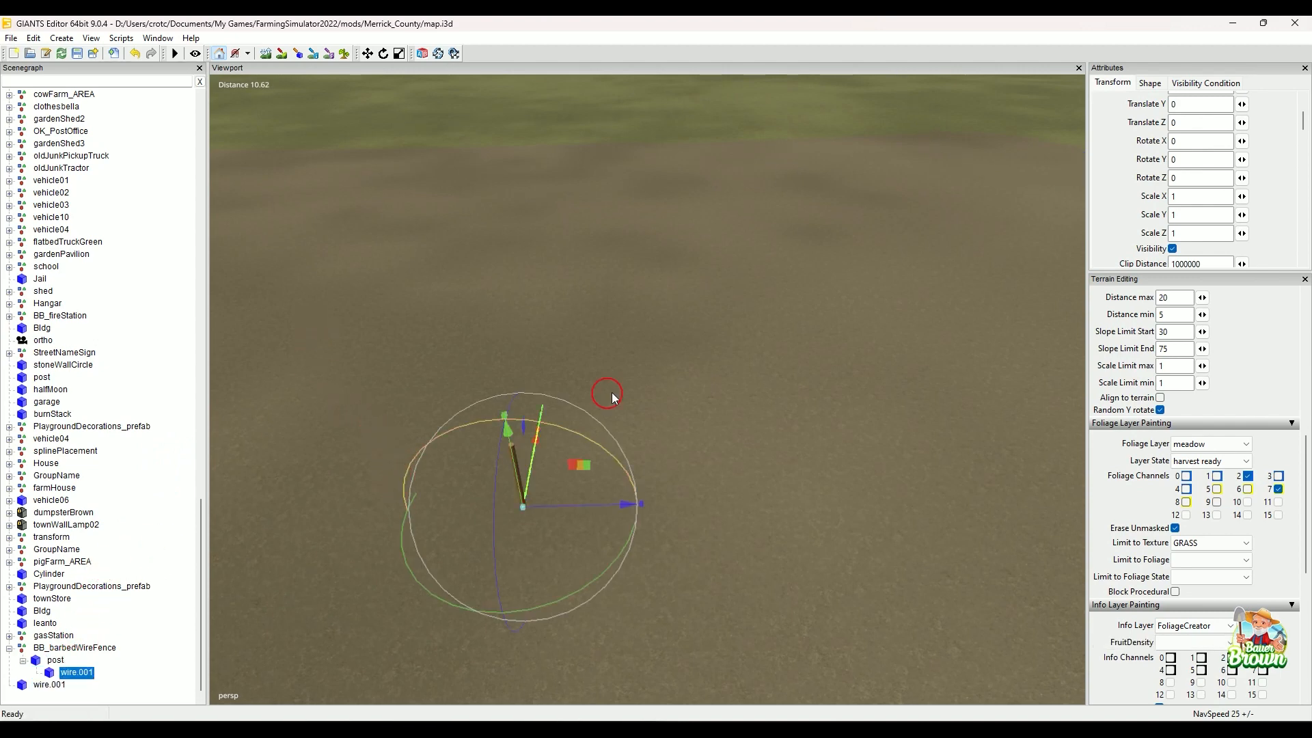
{"action": "middle_click_drag", "start_coordinate": [756, 329], "coordinate": [709, 397], "text": "alt"}
{"action": "left_click_drag", "start_coordinate": [709, 400], "coordinate": [548, 429], "text": "alt"}
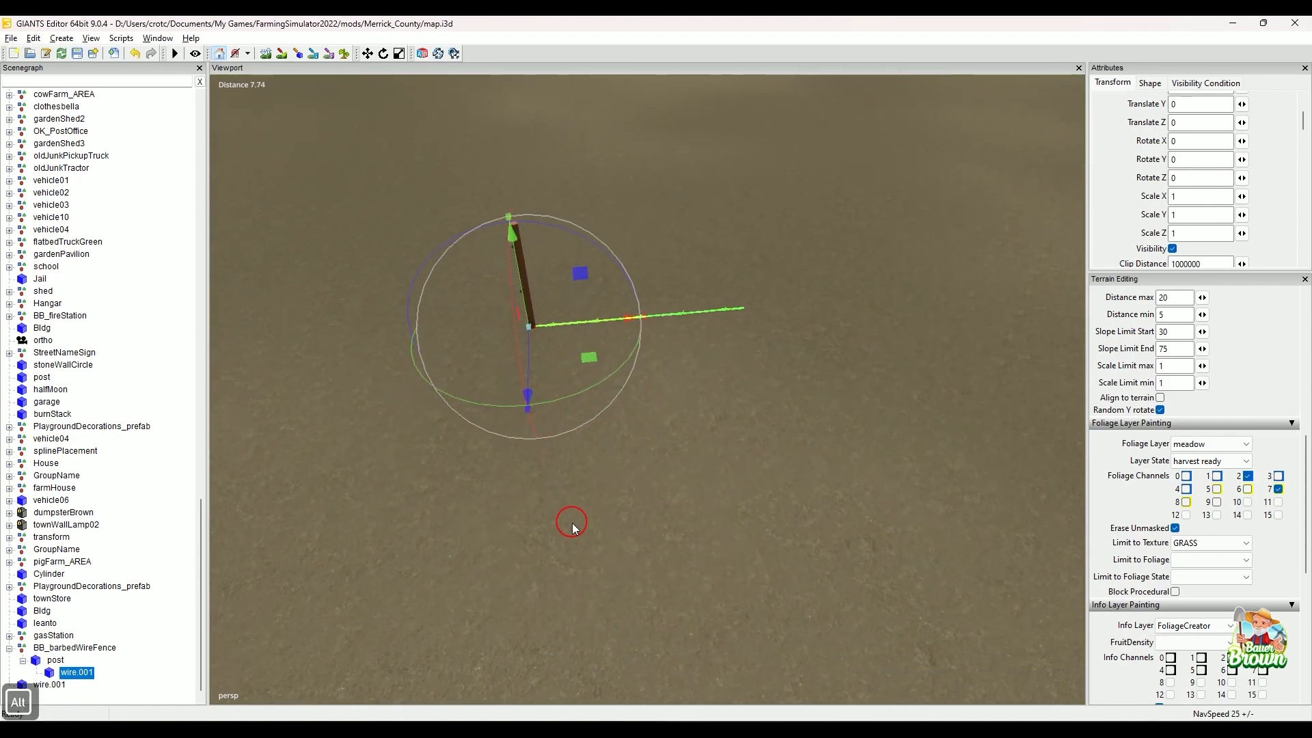
{"action": "right_click_drag", "start_coordinate": [572, 524], "coordinate": [567, 512], "text": "alt"}
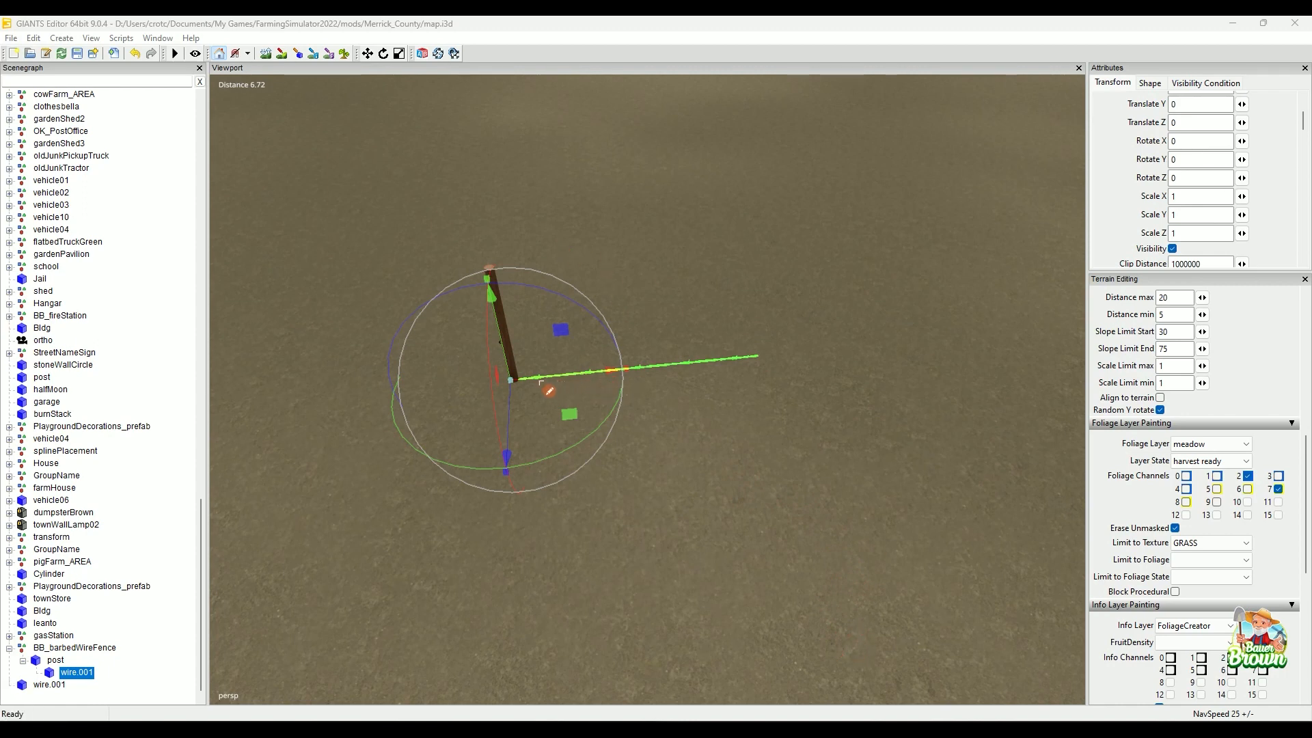
{"action": "left_click_drag", "start_coordinate": [540, 383], "coordinate": [703, 369]}
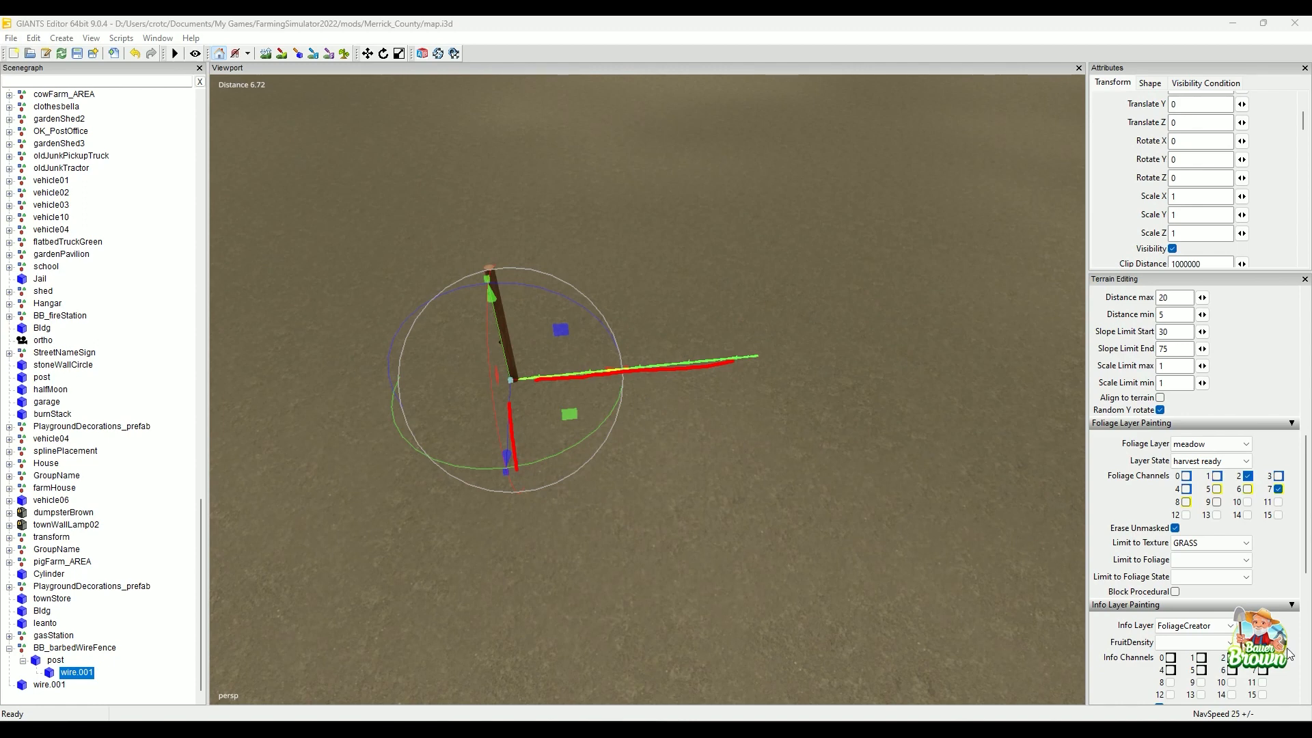
{"action": "key", "text": "Escape"}
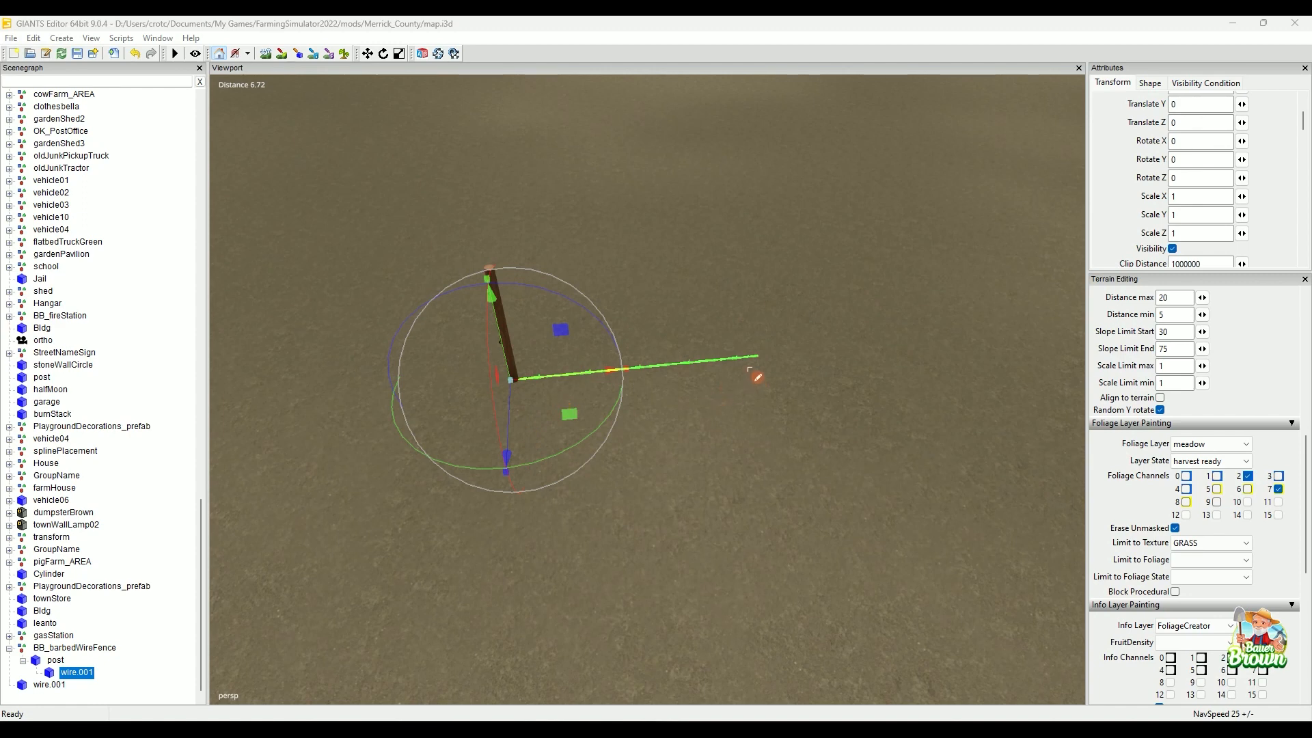
{"action": "left_click_drag", "start_coordinate": [690, 450], "coordinate": [556, 482]}
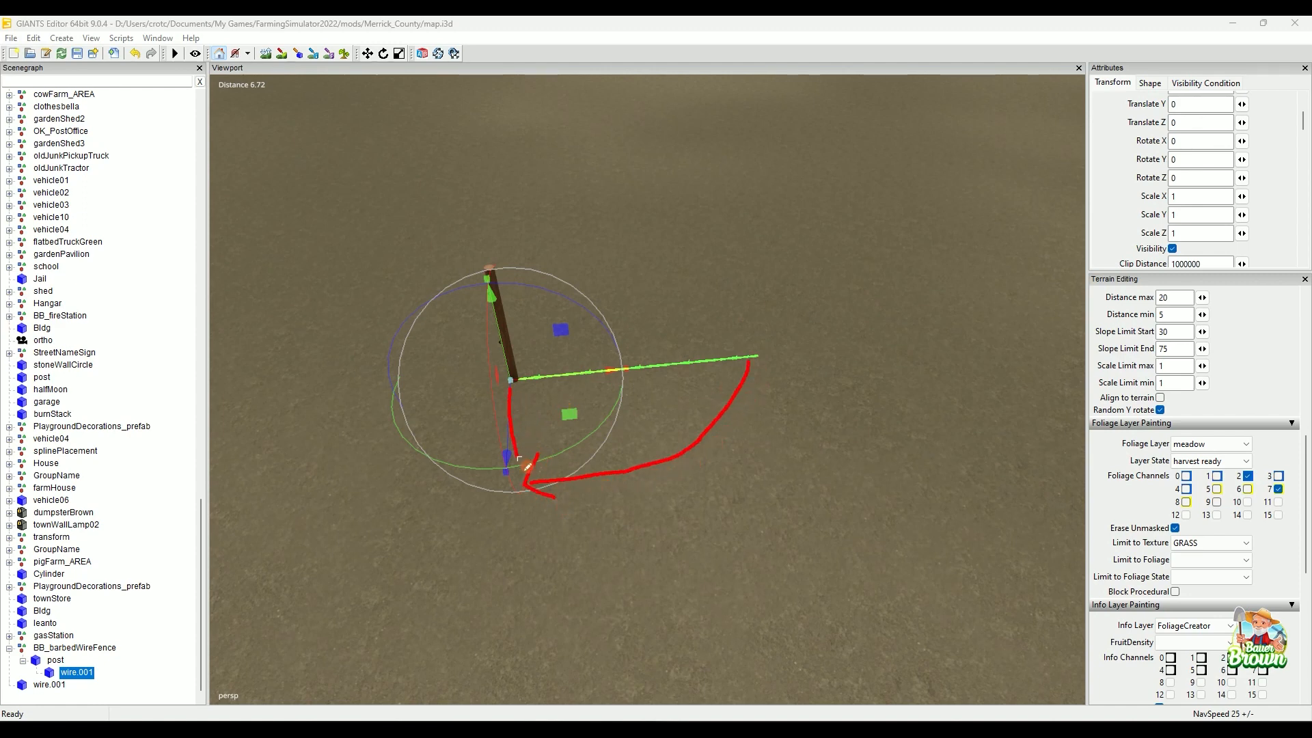
{"action": "left_click_drag", "start_coordinate": [519, 459], "coordinate": [530, 539]}
{"action": "left_click_drag", "start_coordinate": [501, 386], "coordinate": [374, 392]}
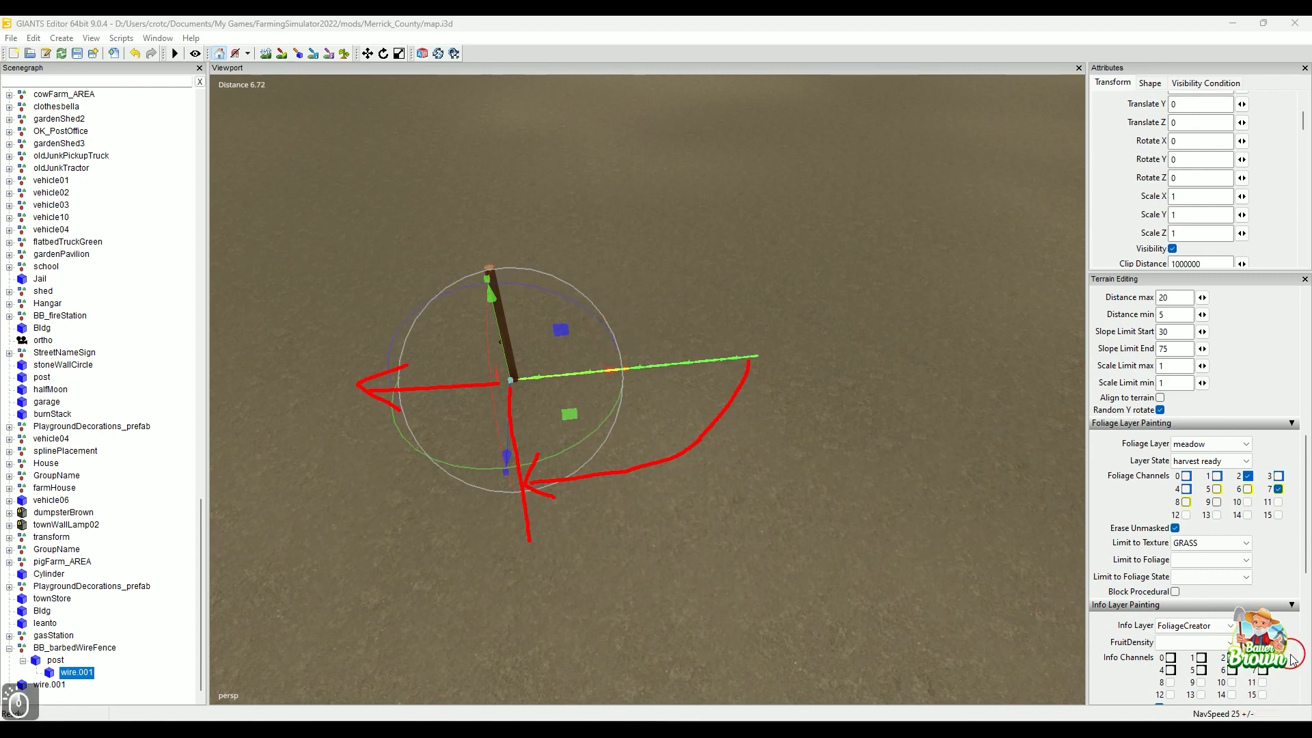
{"action": "key", "text": "Escape"}
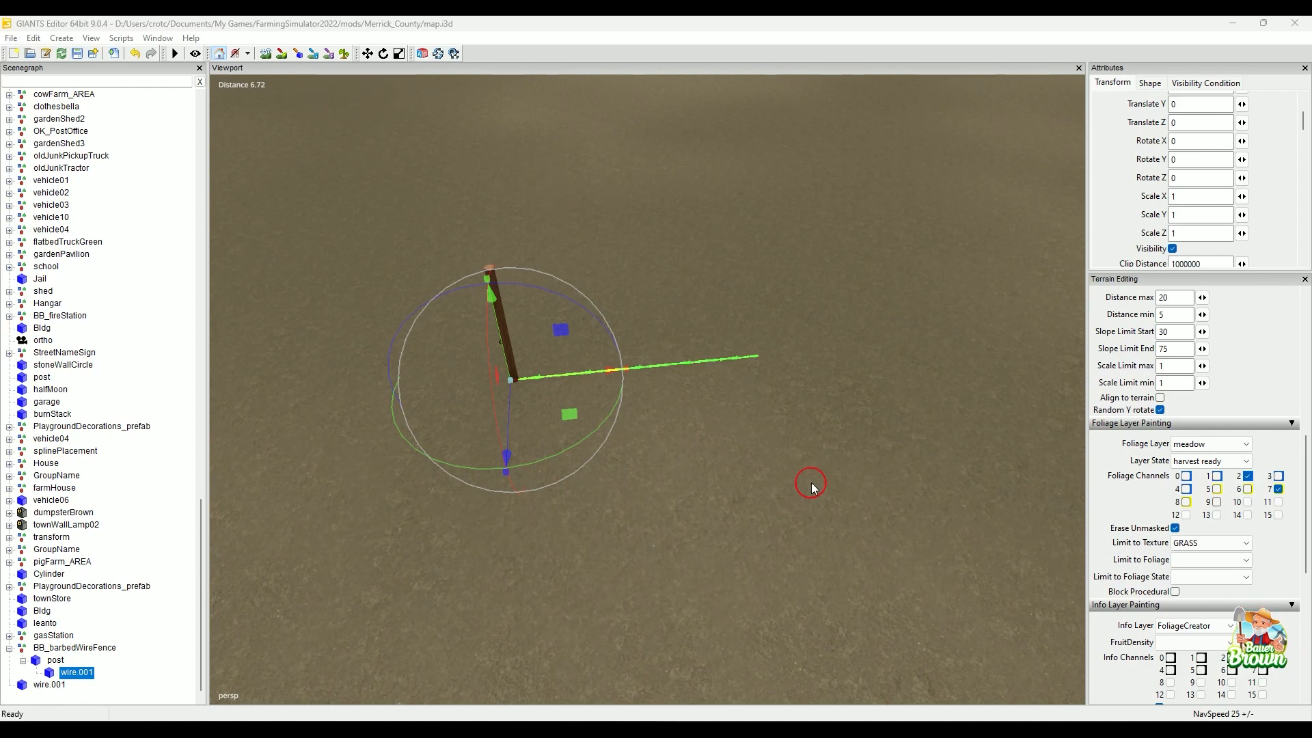
Set the pasted wire's Rotate Y to -90 and freeze only its rotation.
{"action": "double_click", "coordinate": [1194, 160]}
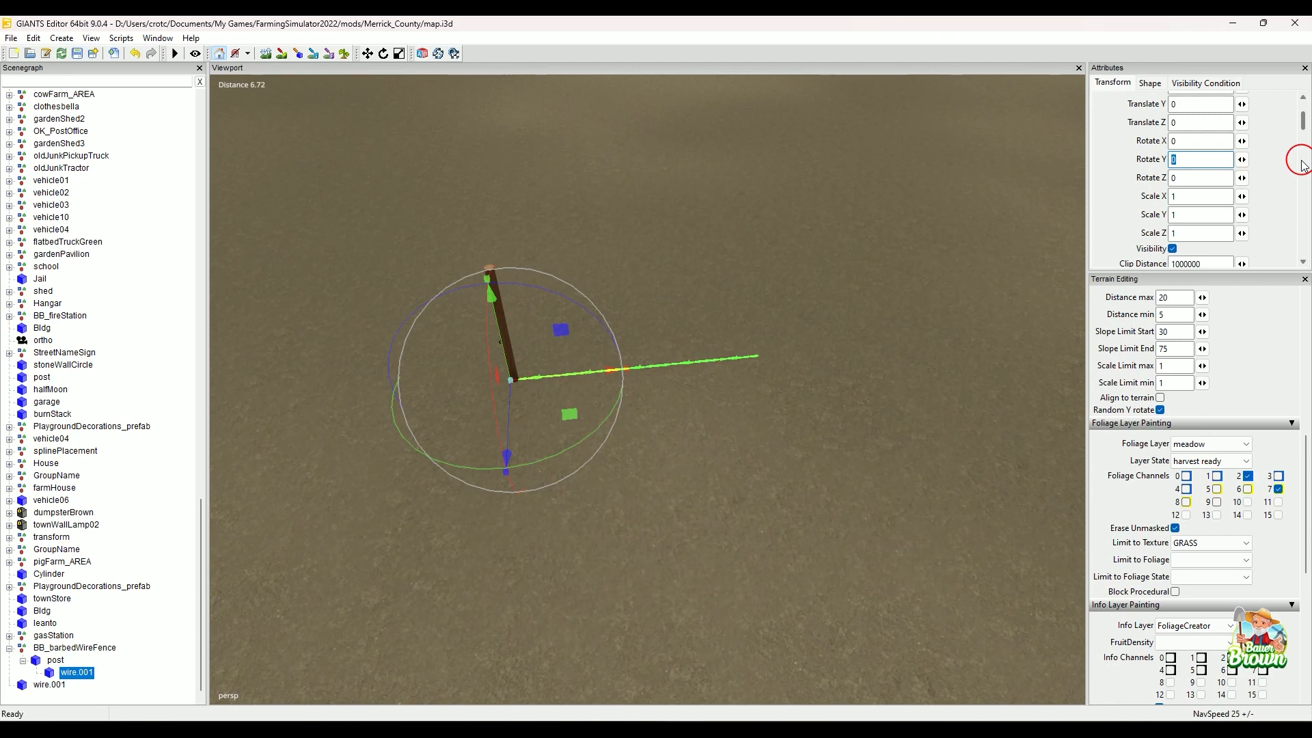
{"action": "type", "text": "-90"}
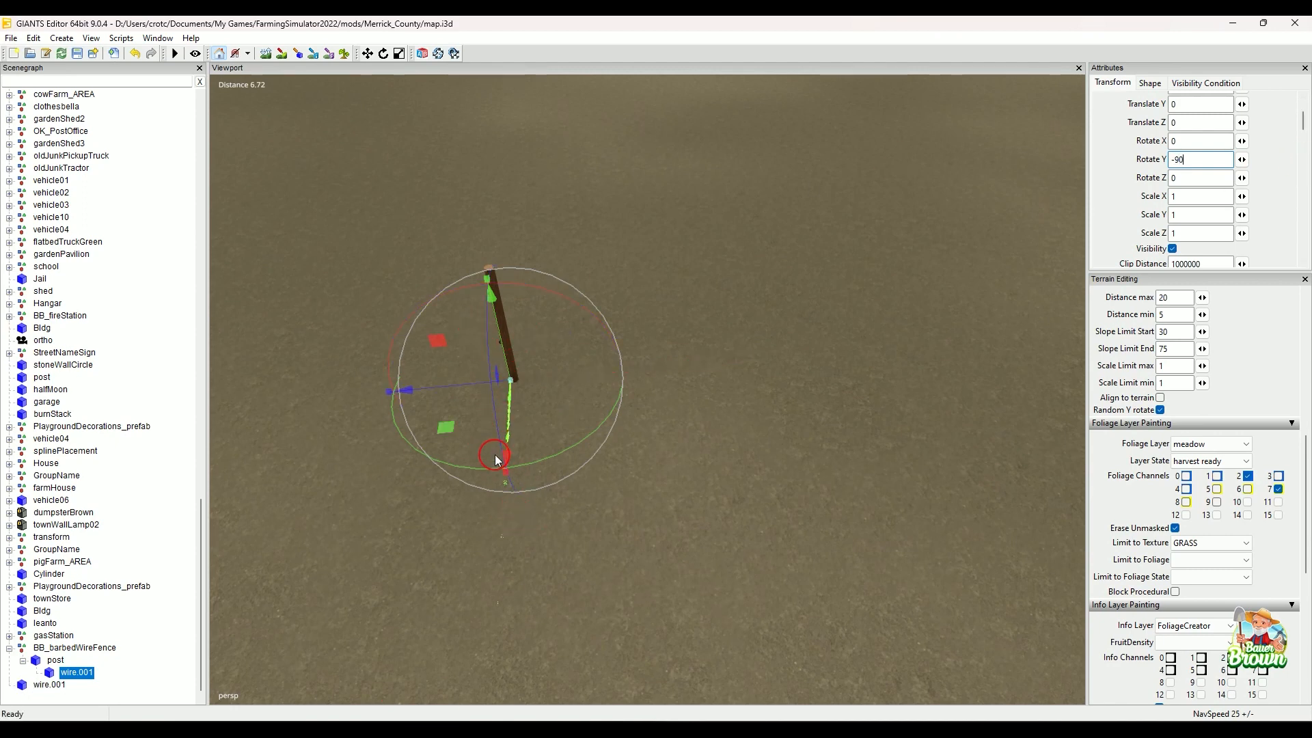
{"action": "left_click", "coordinate": [38, 39]}
{"action": "left_click", "coordinate": [93, 195]}
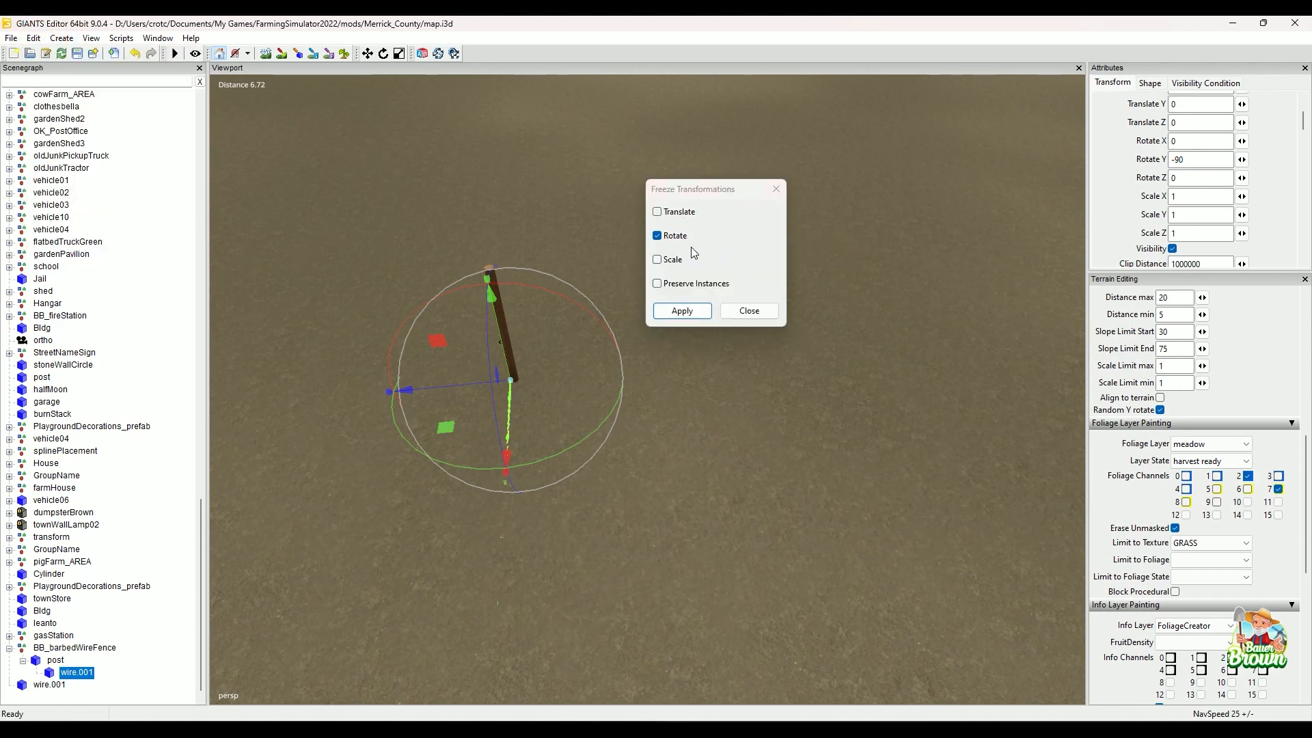
{"action": "left_click", "coordinate": [687, 311]}
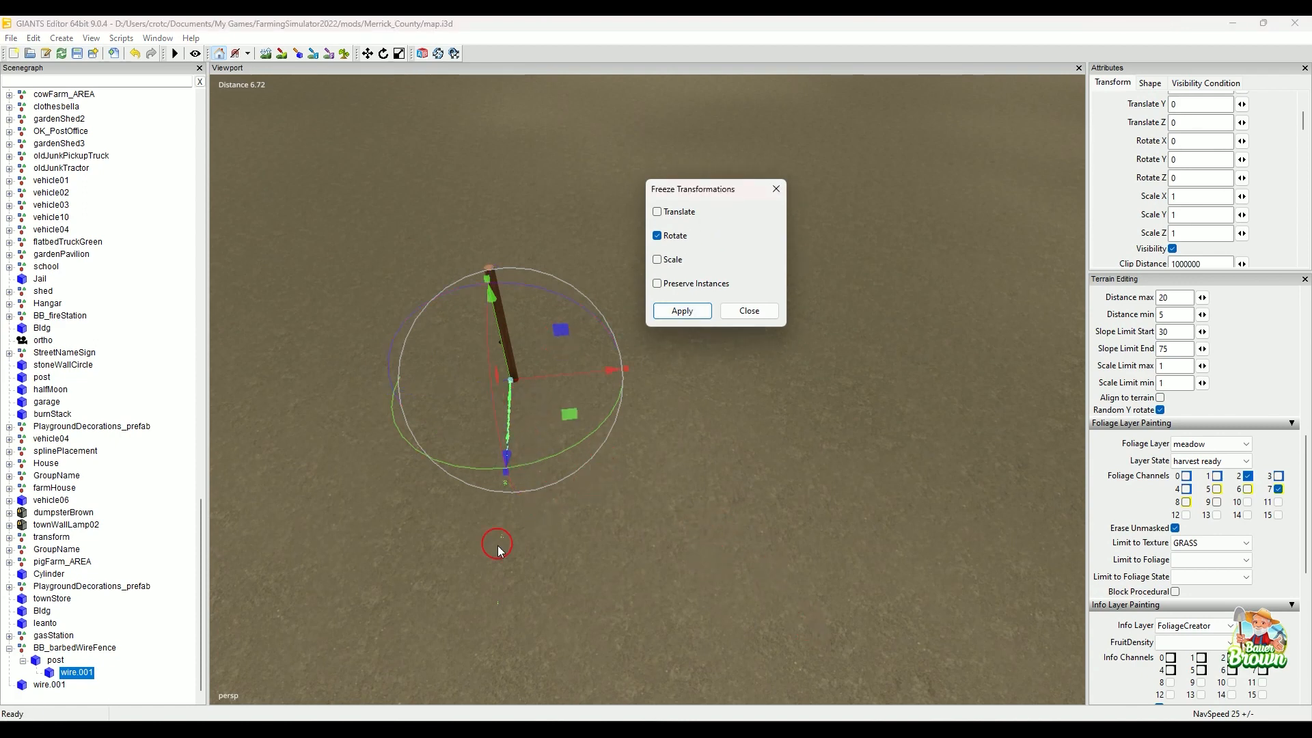
{"action": "left_click", "coordinate": [757, 307]}
Examine the frozen wire's direction from several angles and focus the view on the fence post.
{"action": "left_click_drag", "start_coordinate": [703, 405], "coordinate": [732, 514], "text": "alt"}
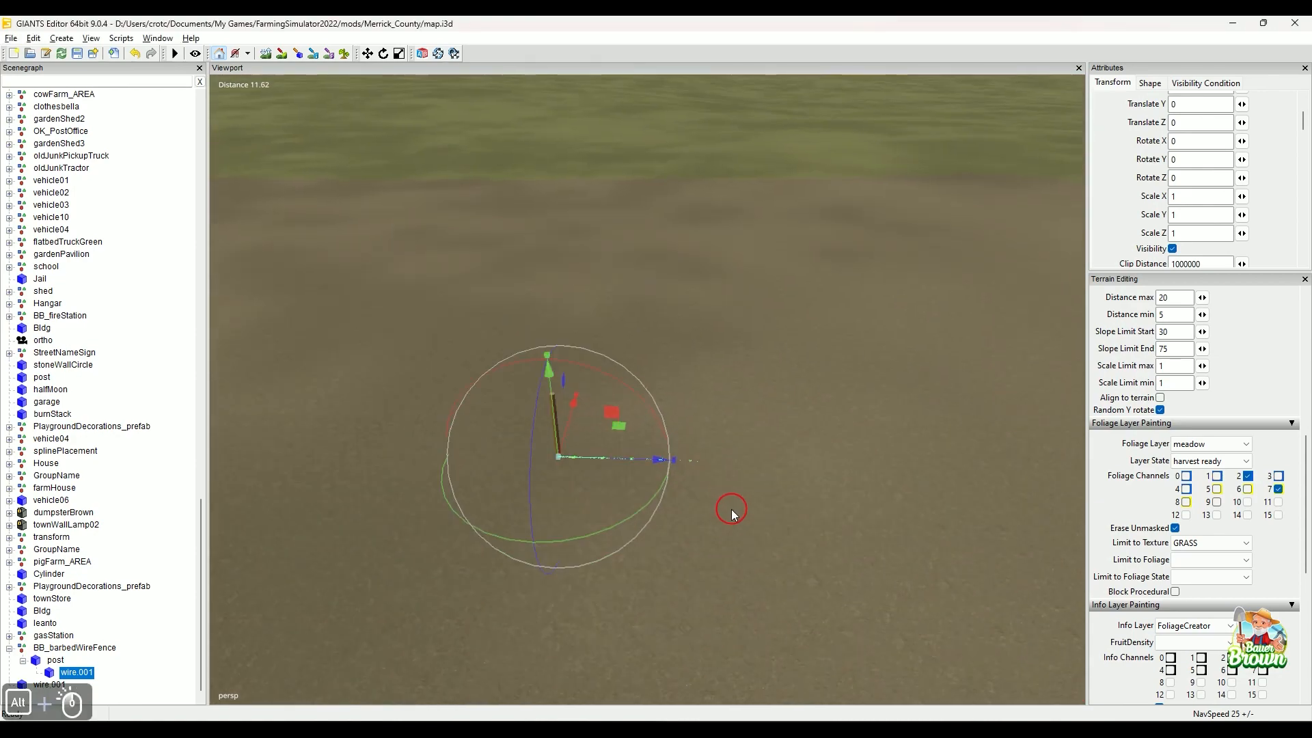
{"action": "scroll", "coordinate": [714, 502], "scroll_direction": "up", "scroll_amount": 4}
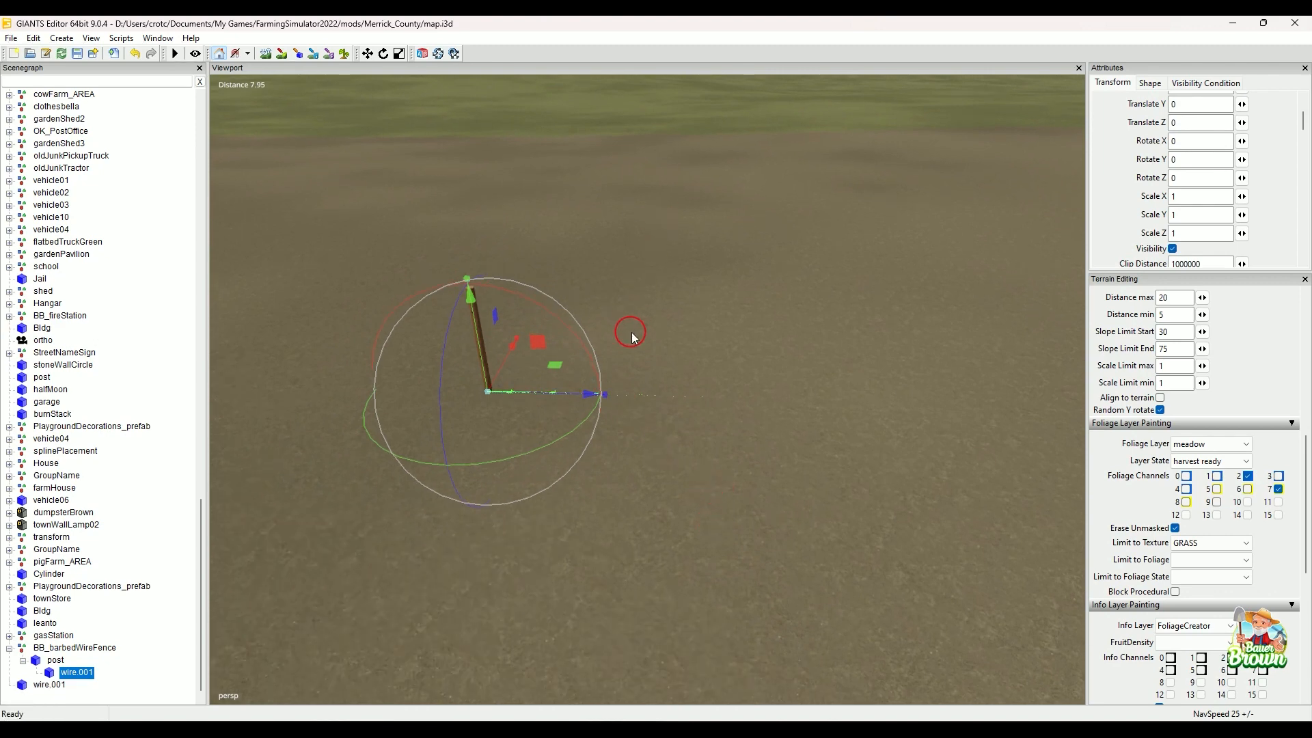
{"action": "left_click_drag", "start_coordinate": [683, 316], "coordinate": [674, 355], "text": "alt"}
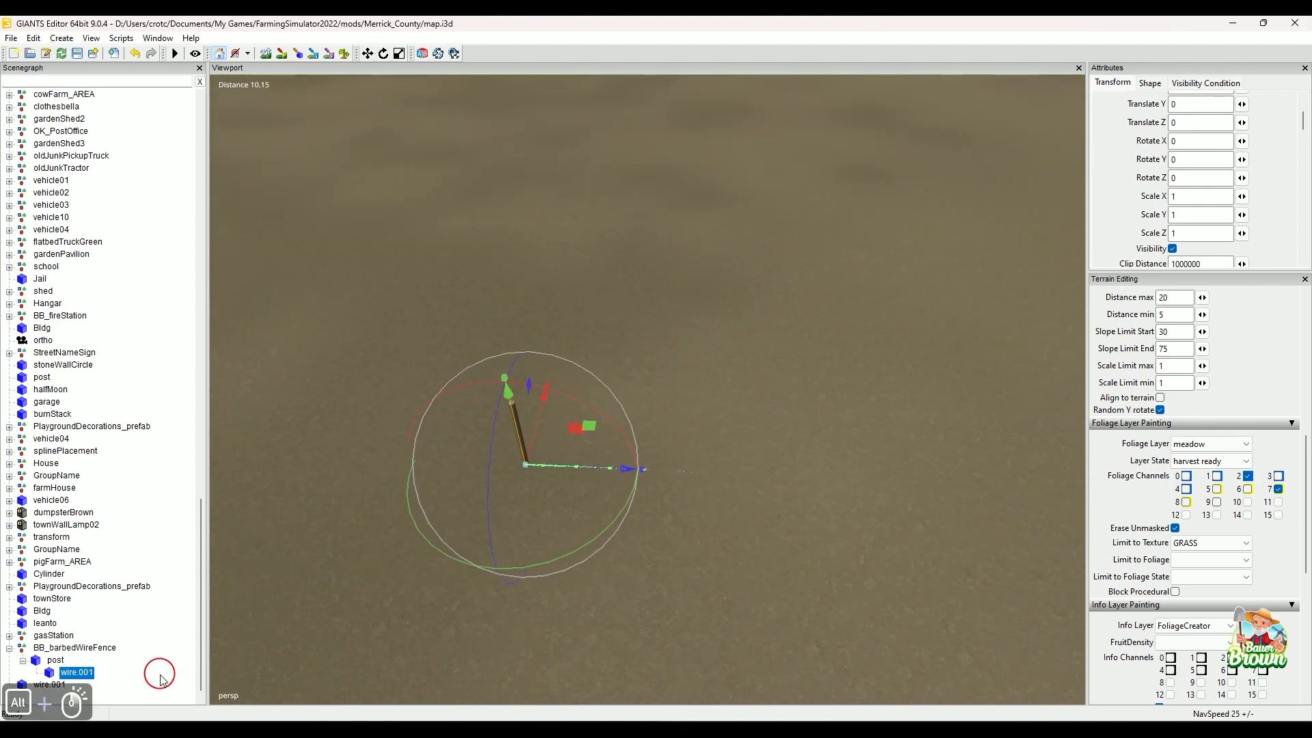
{"action": "scroll", "coordinate": [80, 495], "scroll_direction": "down", "scroll_amount": 1}
{"action": "left_click", "coordinate": [58, 649]}
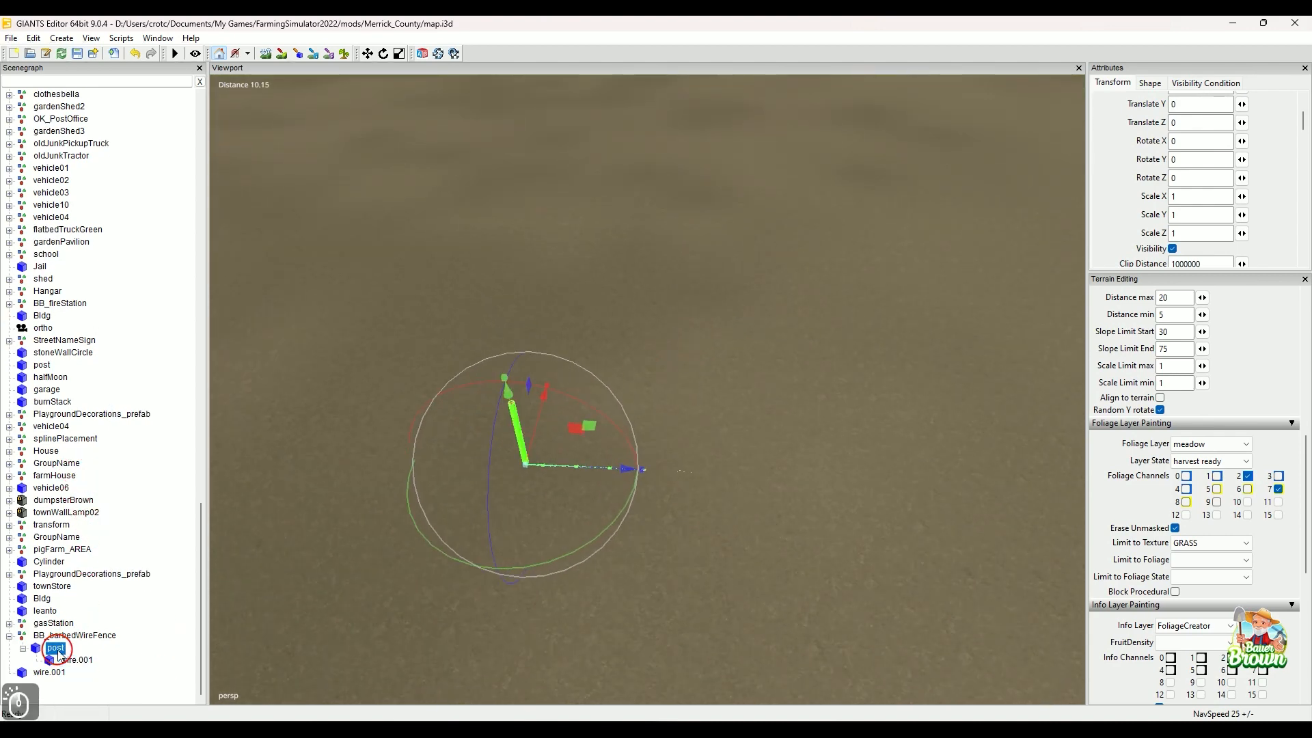
{"action": "key", "text": "f"}
{"action": "left_click_drag", "start_coordinate": [393, 557], "coordinate": [468, 542], "text": "alt"}
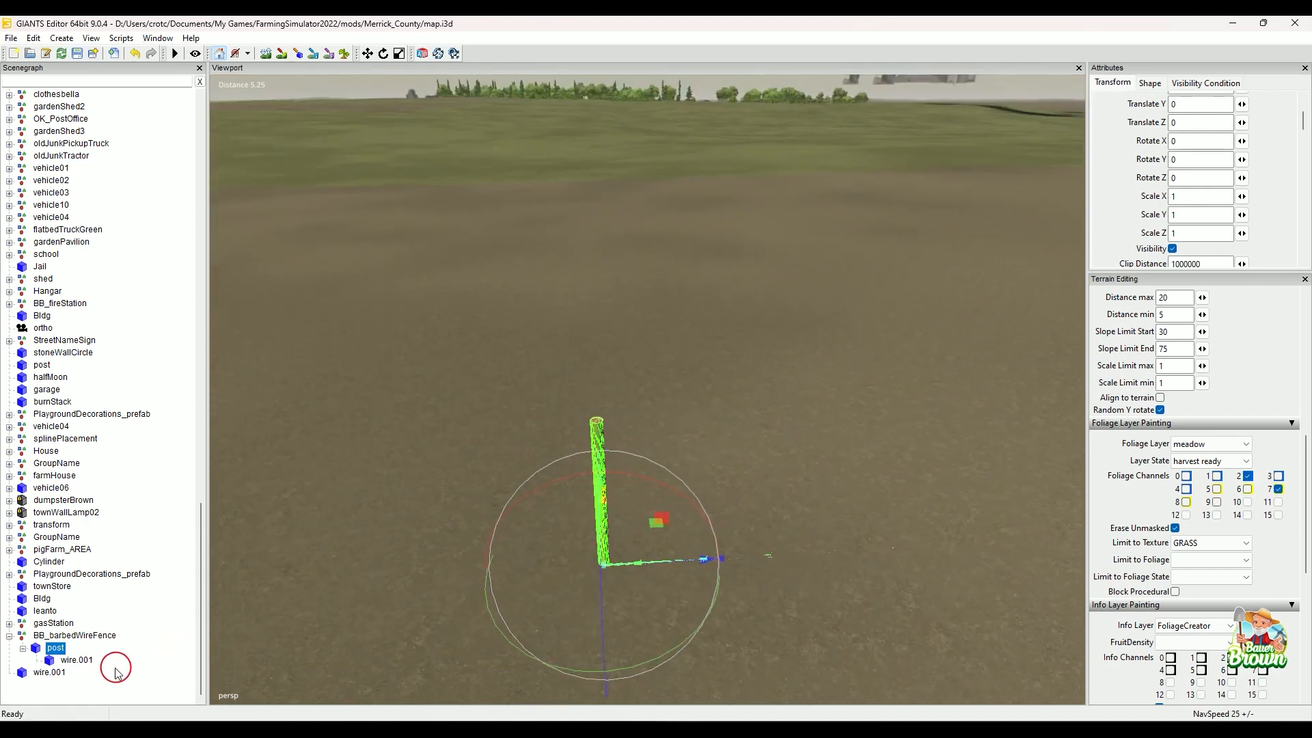
Duplicate the wire.001 that sits under the BB_barbedWireFence post.
{"action": "left_click", "coordinate": [76, 660]}
{"action": "left_click_drag", "start_coordinate": [292, 621], "coordinate": [358, 619], "text": "alt"}
{"action": "right_click_drag", "start_coordinate": [357, 619], "coordinate": [363, 598], "text": "alt"}
{"action": "middle_click_drag", "start_coordinate": [615, 441], "coordinate": [621, 433], "text": "alt"}
{"action": "left_click_drag", "start_coordinate": [620, 435], "coordinate": [607, 443], "text": "alt"}
{"action": "middle_click_drag", "start_coordinate": [606, 443], "coordinate": [598, 444], "text": "alt"}
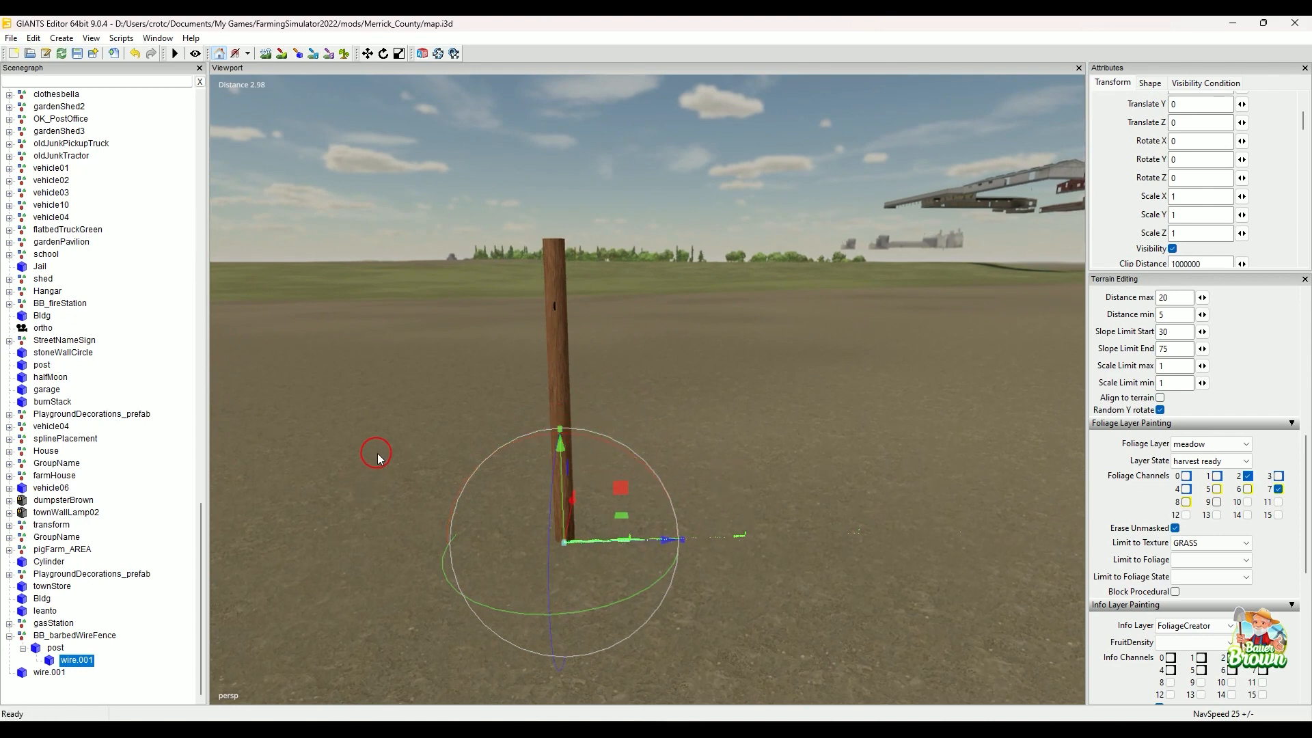
{"action": "key", "text": "ctrl+d"}
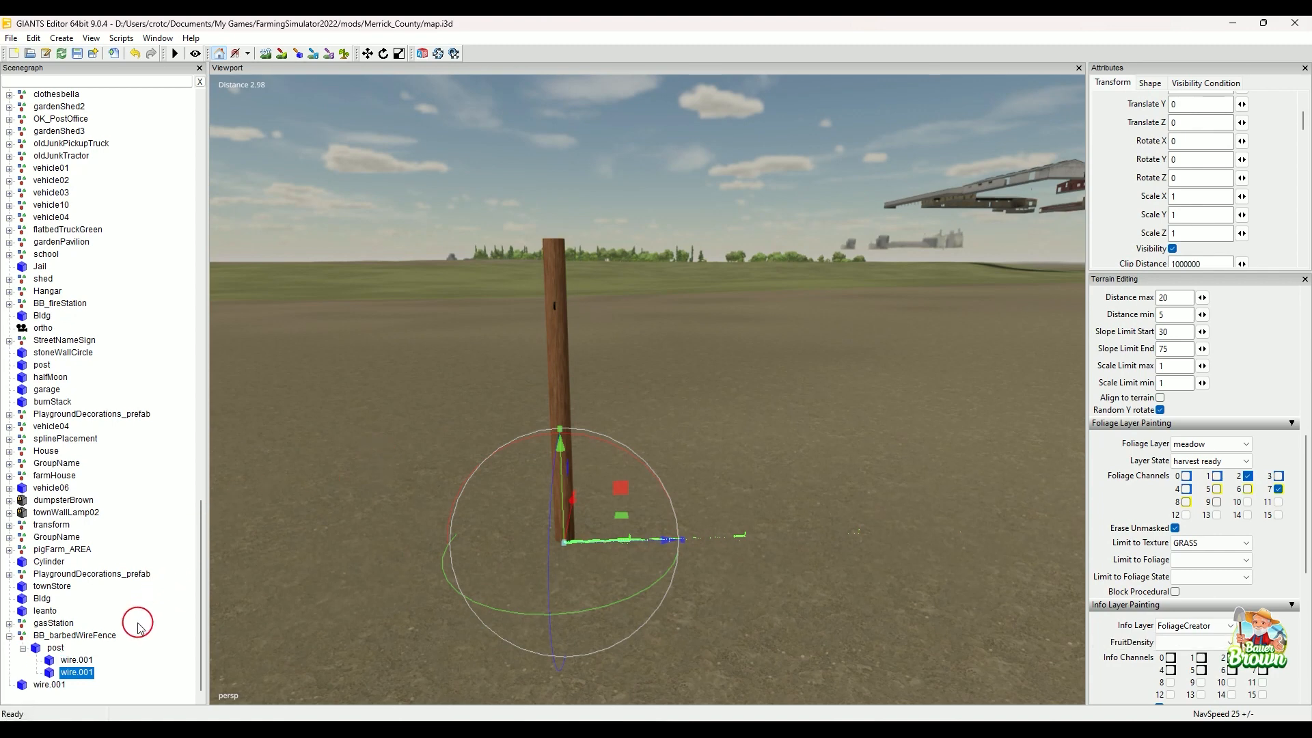
Put each of the two wires under the post into its own transform group.
{"action": "key", "text": "Up"}
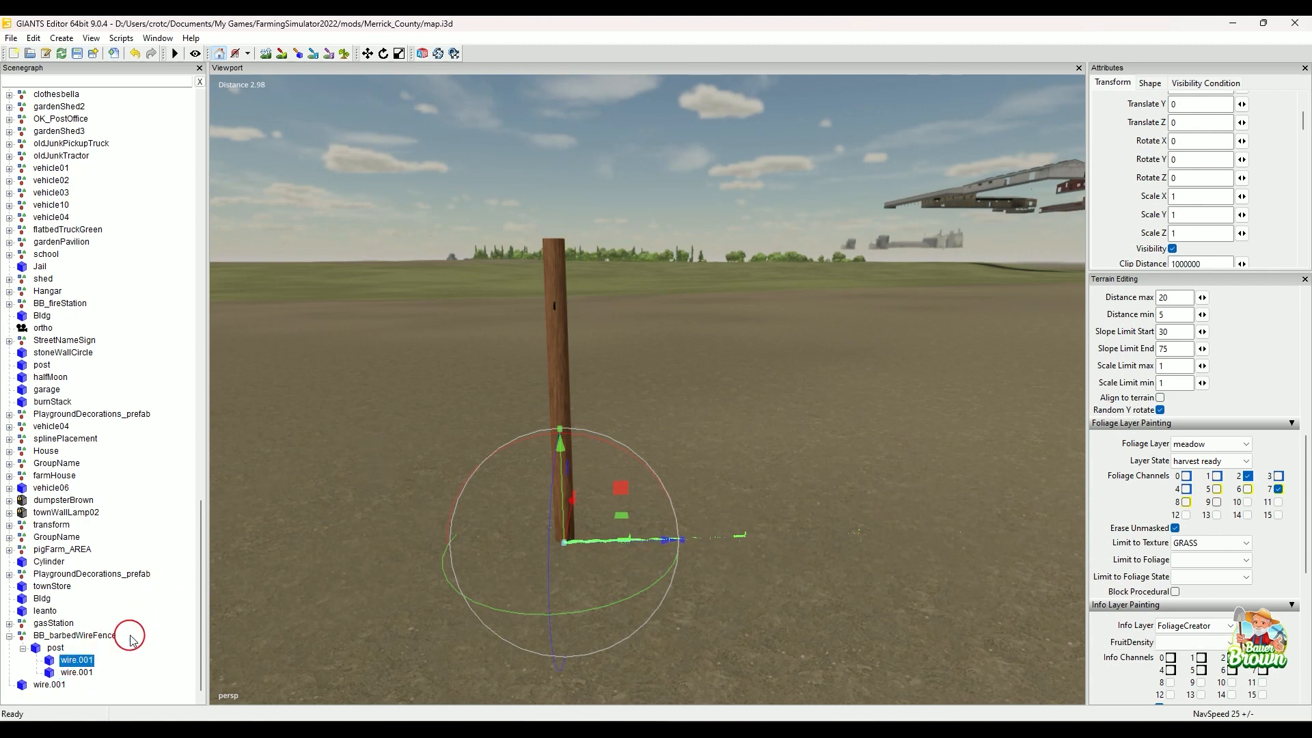
{"action": "key", "text": "ctrl+g"}
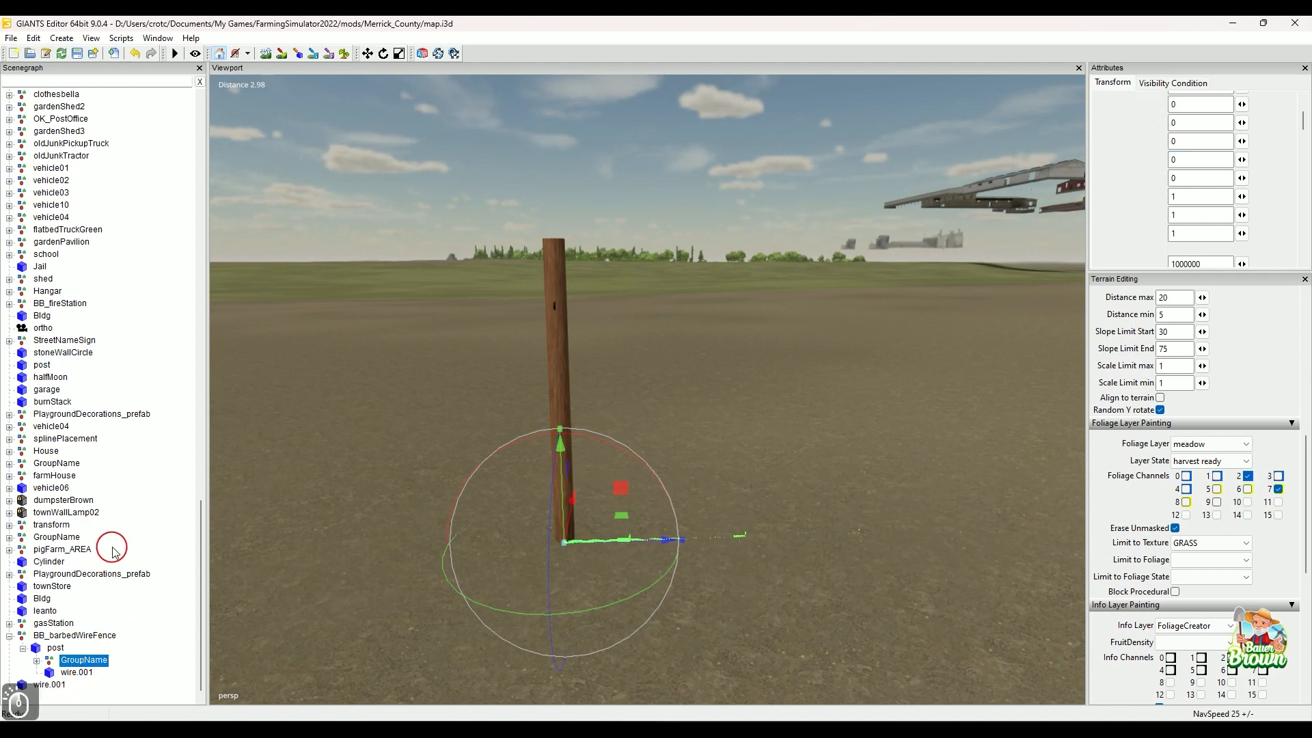
{"action": "key", "text": "ctrl+g"}
Raise the first wire group to the post's upper hole, about Translate Y 1.217, and the second to the lower hole, about 0.569.
{"action": "left_click", "coordinate": [83, 660]}
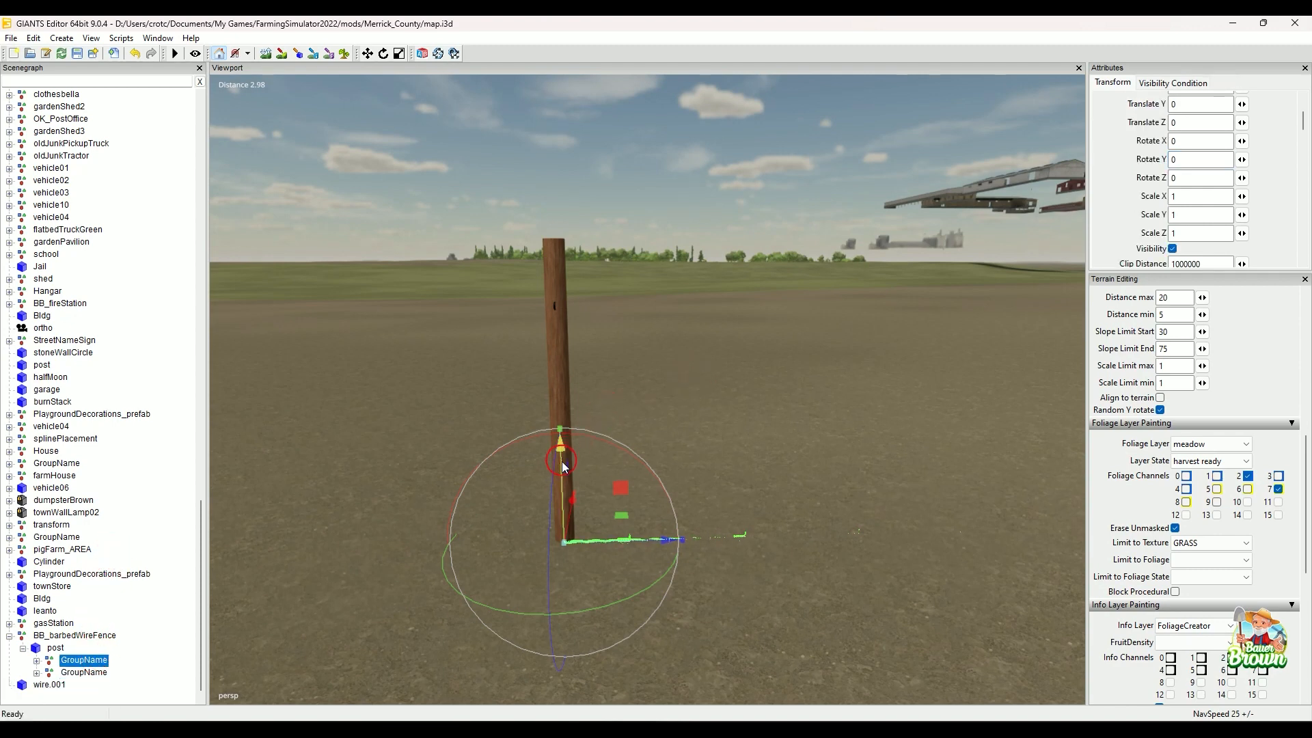
{"action": "left_click", "coordinate": [36, 661]}
{"action": "left_click", "coordinate": [36, 661]}
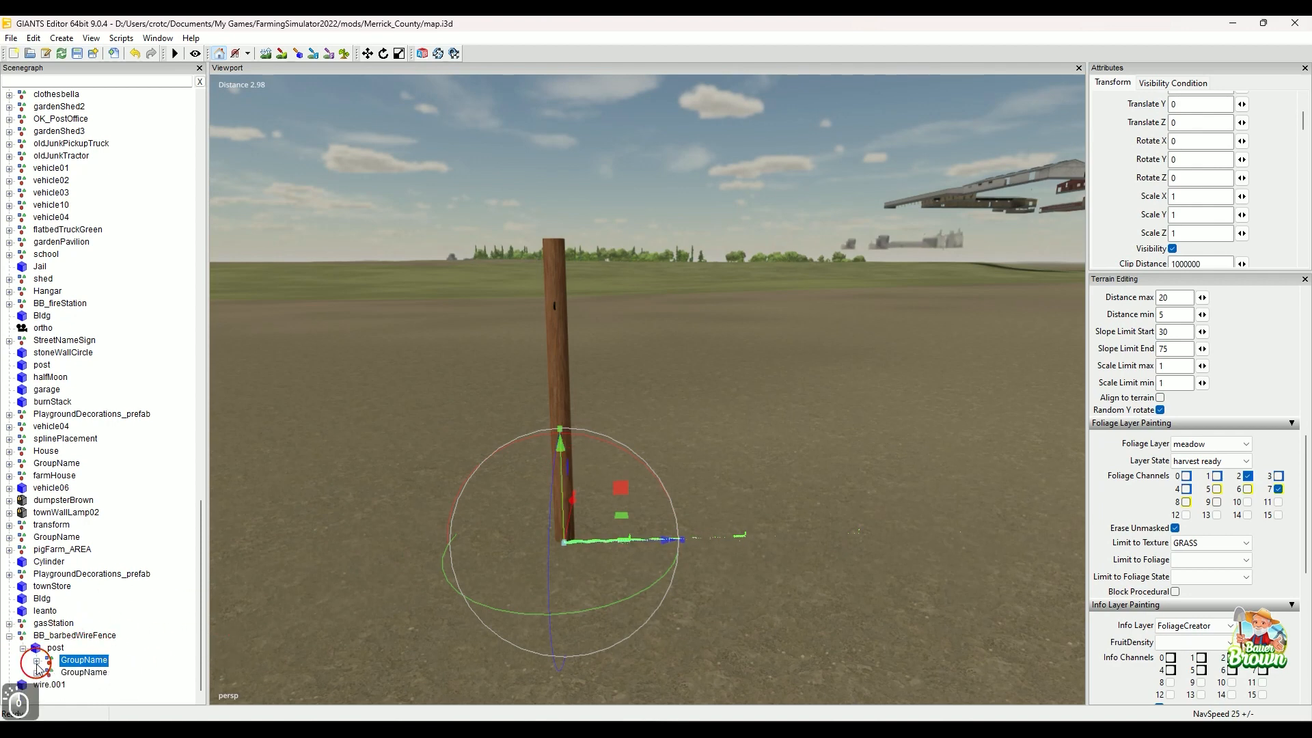
{"action": "left_click", "coordinate": [561, 464]}
{"action": "left_click_drag", "start_coordinate": [565, 468], "coordinate": [571, 225]}
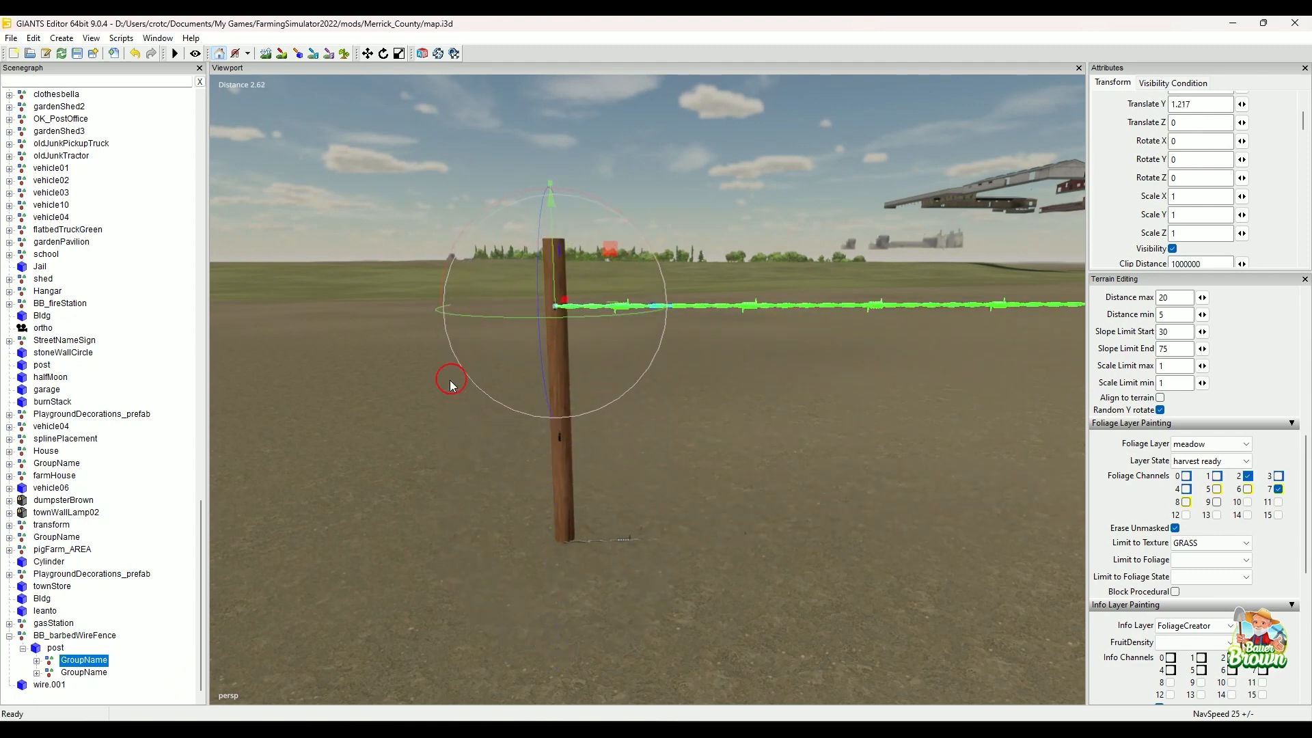
{"action": "left_click", "coordinate": [84, 672]}
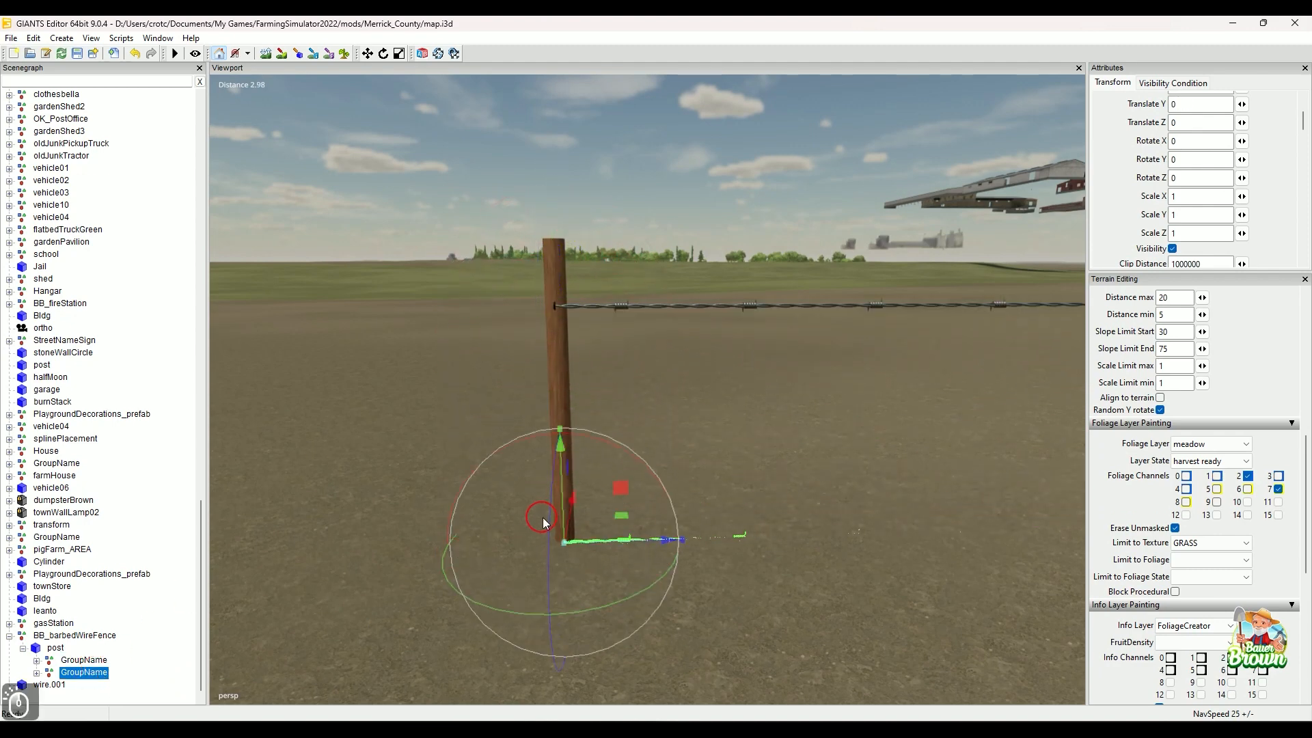
{"action": "left_click_drag", "start_coordinate": [564, 466], "coordinate": [589, 354]}
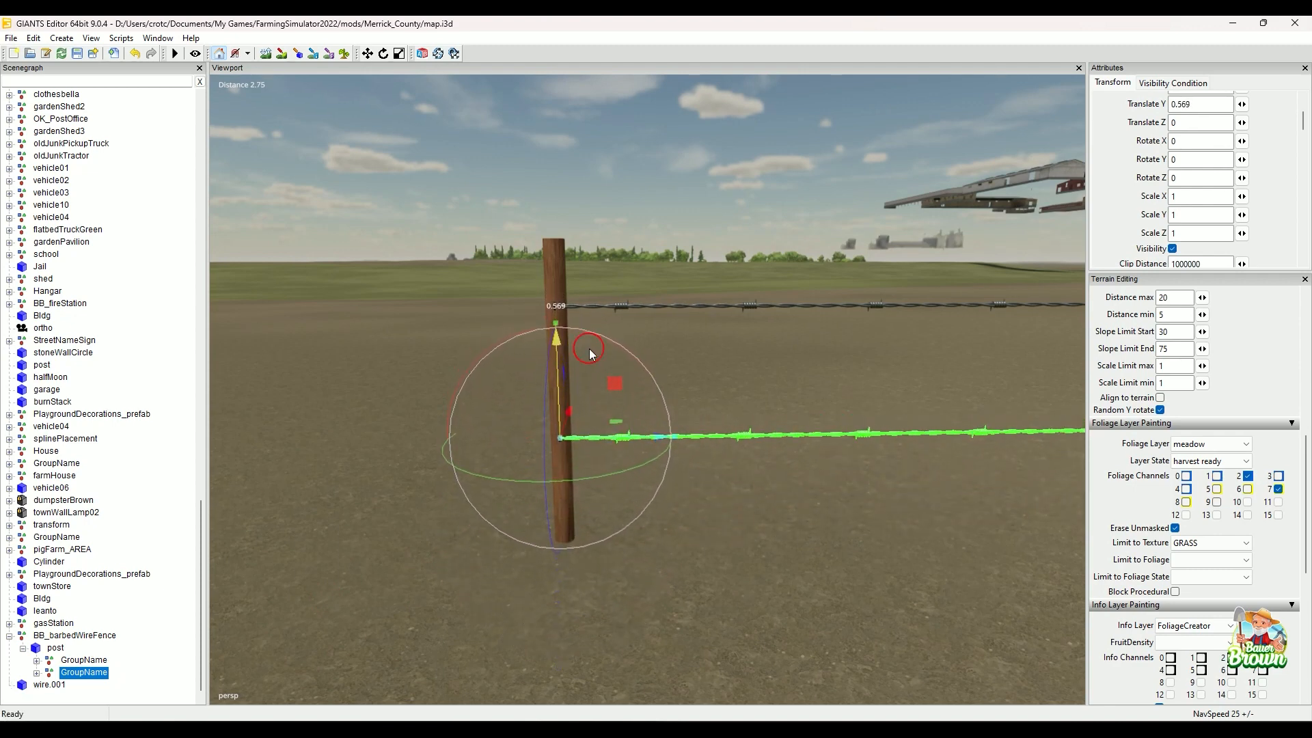
Expand both groups under the post and delete the wire.001 inside each, keeping the empty groups.
{"action": "left_click", "coordinate": [36, 660]}
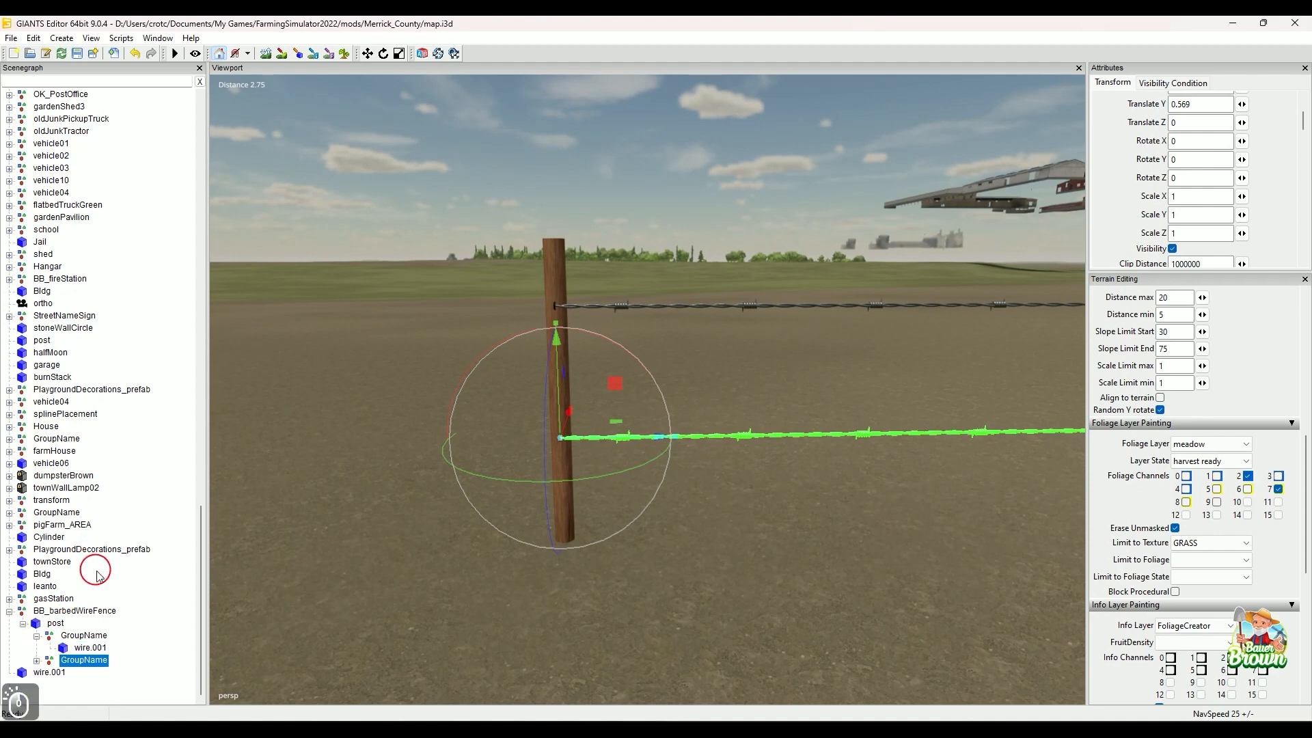
{"action": "left_click", "coordinate": [36, 661]}
{"action": "left_click", "coordinate": [96, 660]}
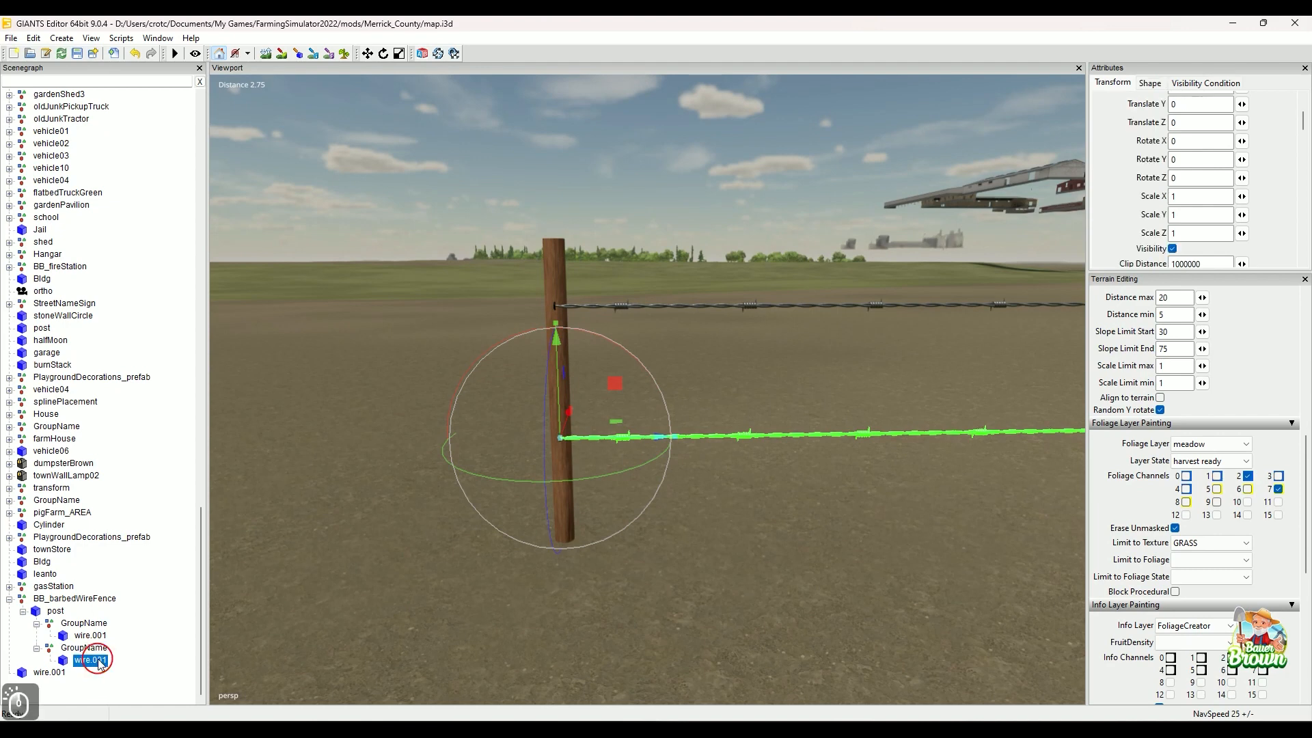
{"action": "key", "text": "Delete"}
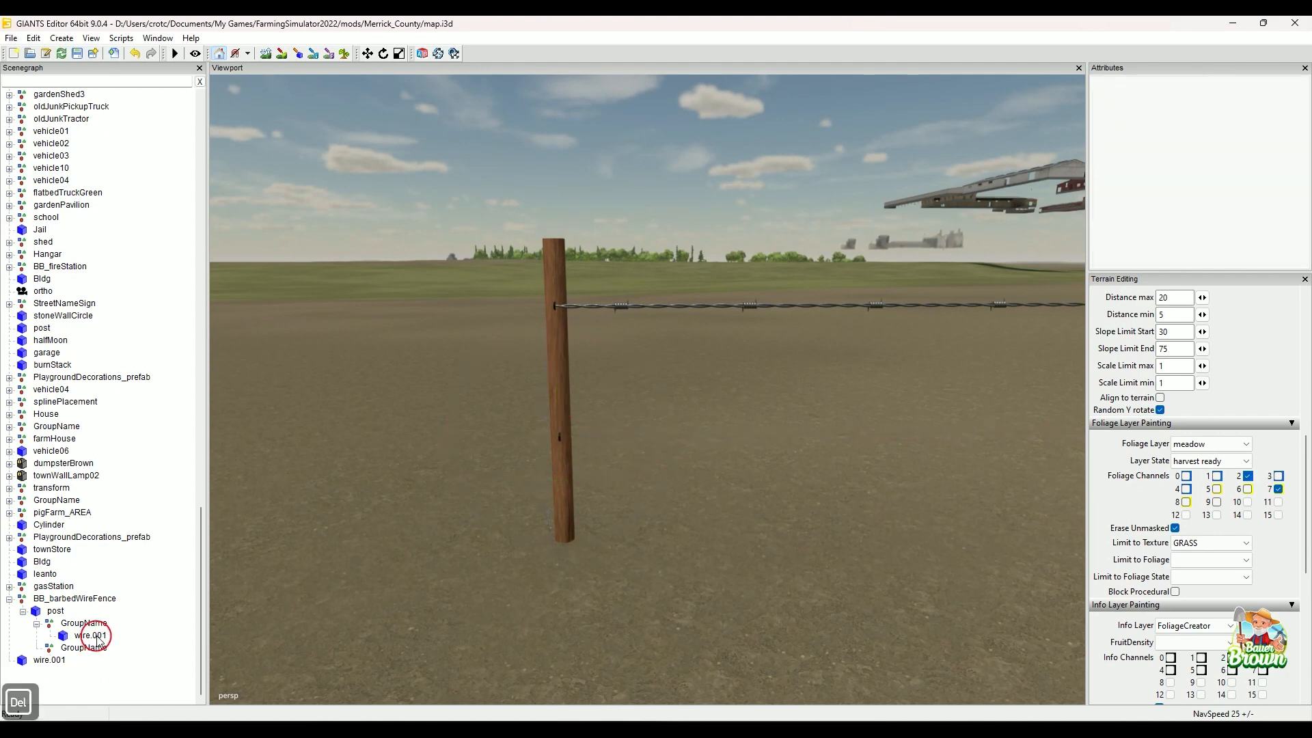
{"action": "left_click", "coordinate": [98, 643]}
{"action": "key", "text": "Delete"}
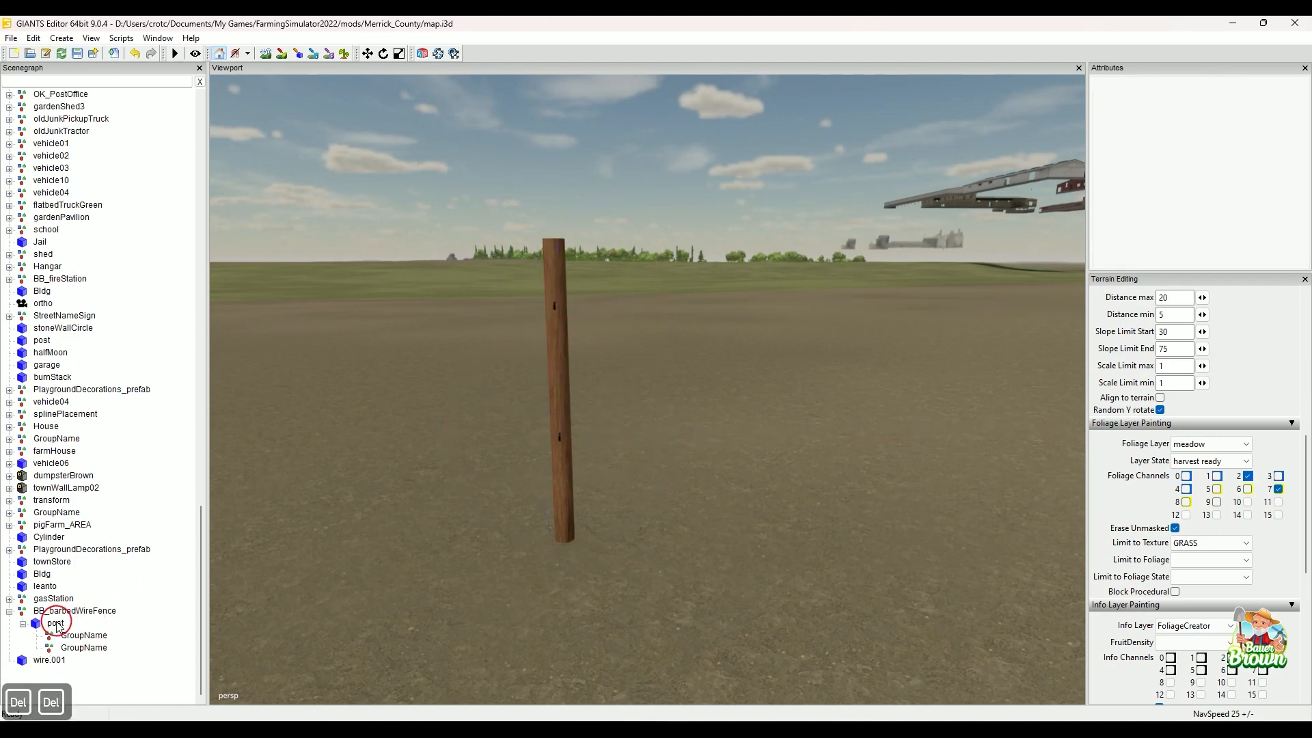
Collapse the post under BB_barbedWireFence and create a new spline in the scene.
{"action": "left_click", "coordinate": [22, 623]}
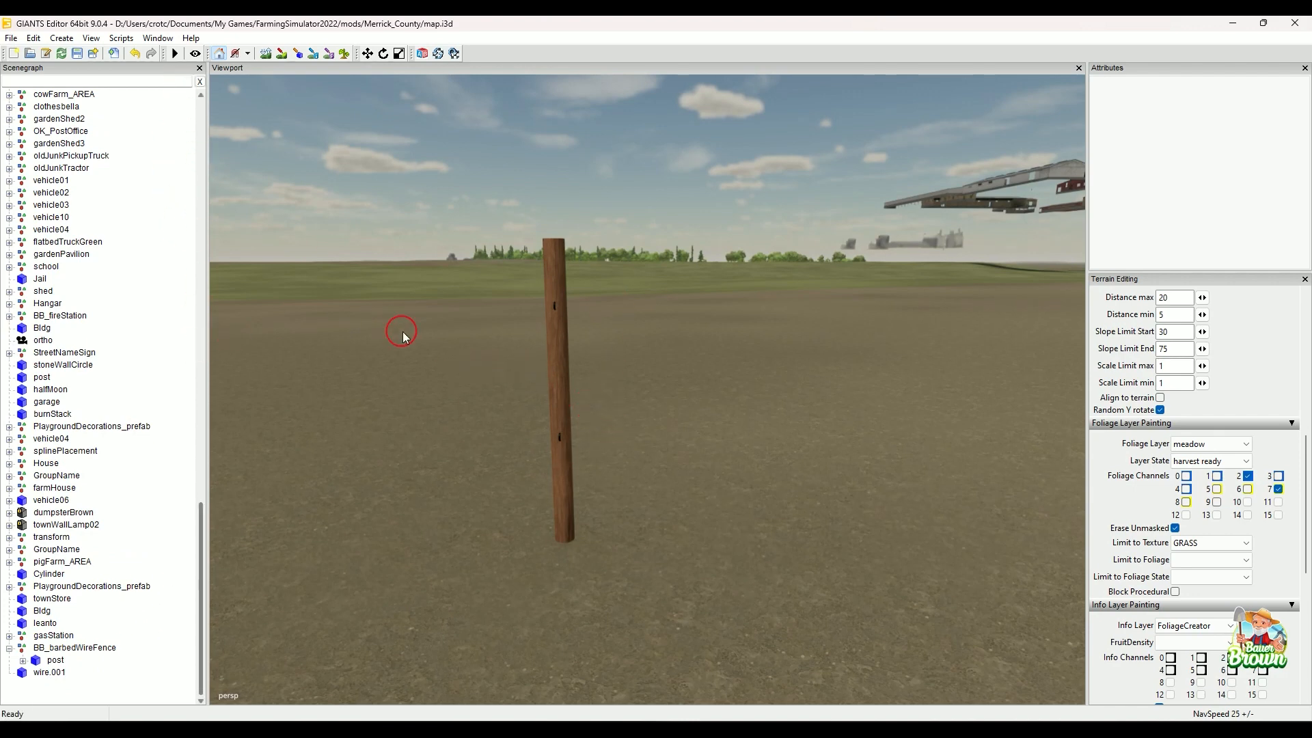
{"action": "left_click", "coordinate": [60, 39]}
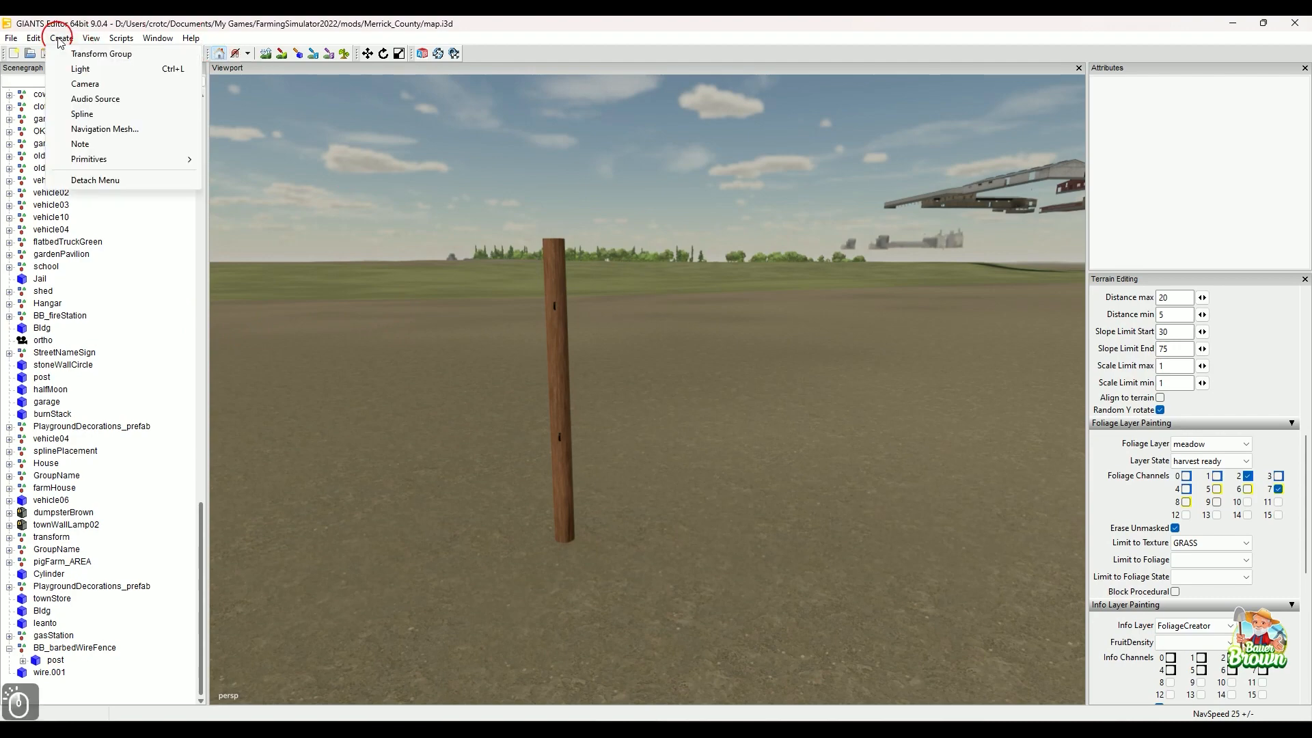
{"action": "left_click", "coordinate": [82, 114]}
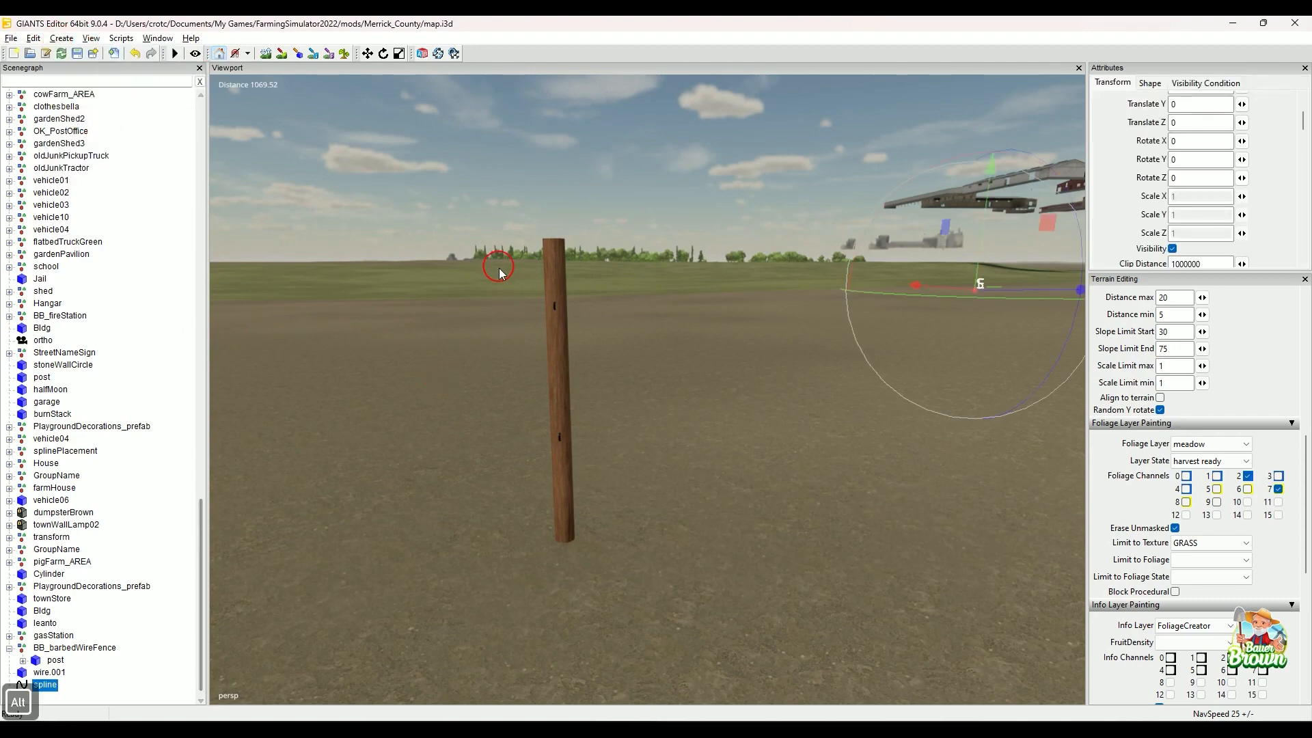
{"action": "left_click_drag", "start_coordinate": [493, 264], "coordinate": [527, 389], "text": "alt"}
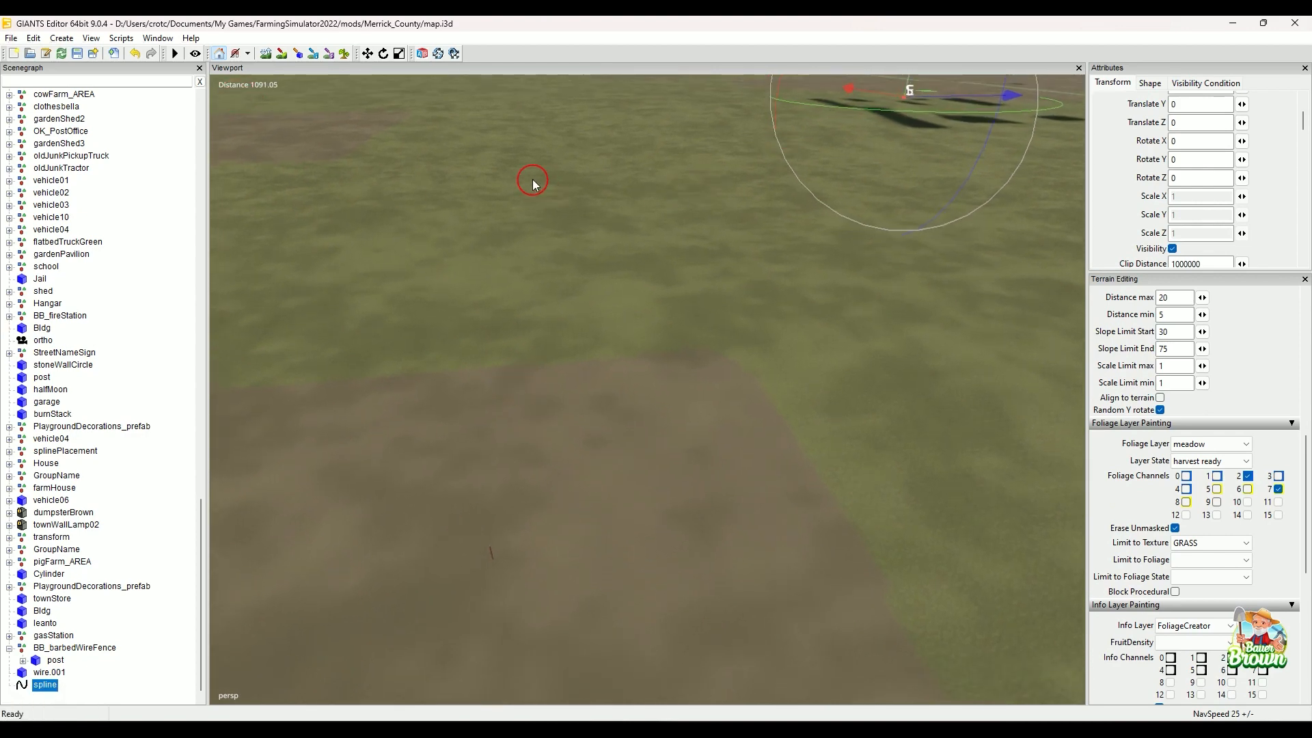
Run the Fence Power Placement script and expand the fence_powerObjects and fencePlacement groups in the scenegraph.
{"action": "left_click", "coordinate": [121, 38]}
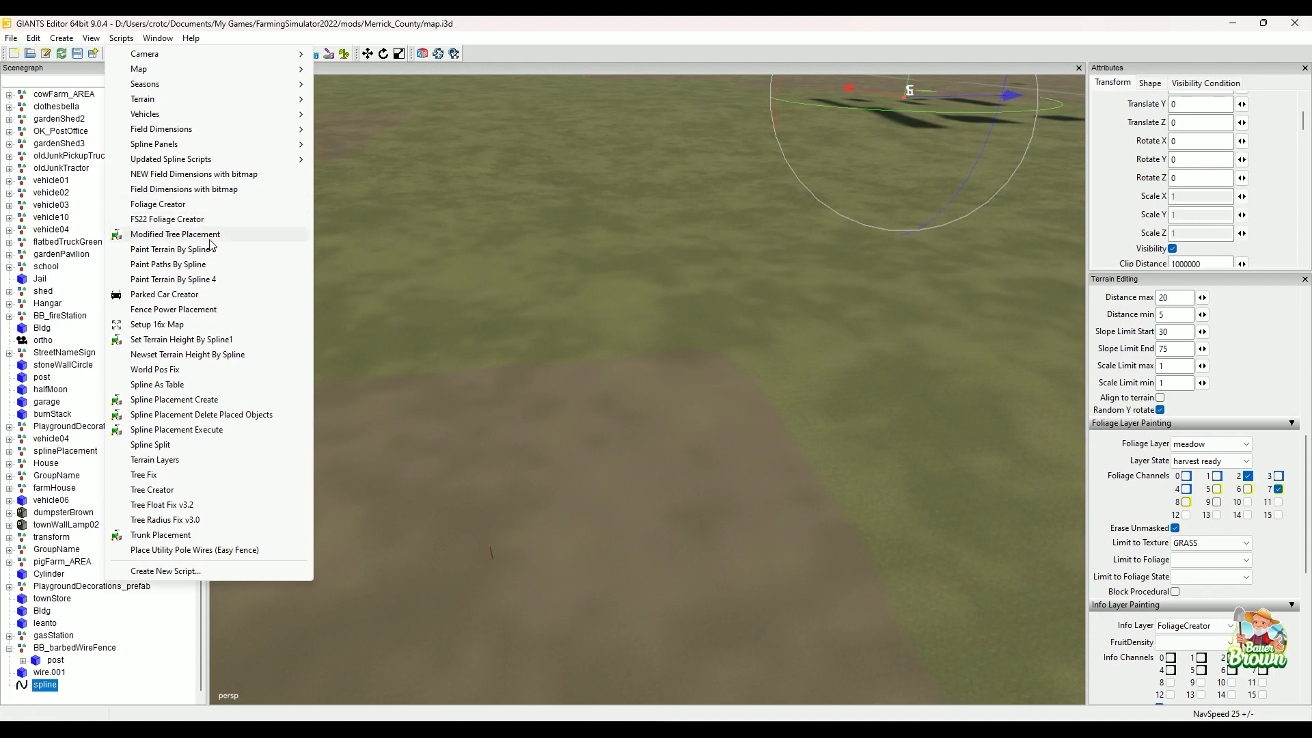
{"action": "left_click", "coordinate": [231, 309]}
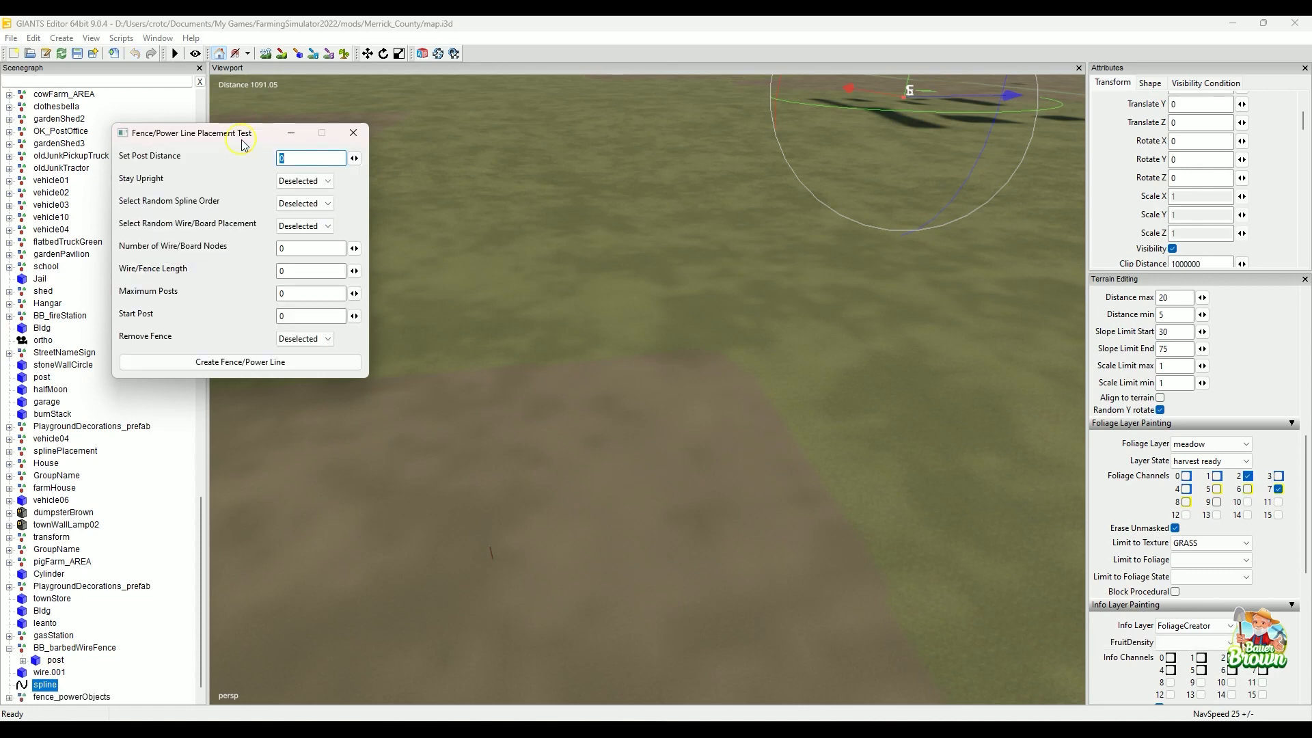
{"action": "left_click_drag", "start_coordinate": [244, 144], "coordinate": [348, 120]}
{"action": "left_click", "coordinate": [205, 564]}
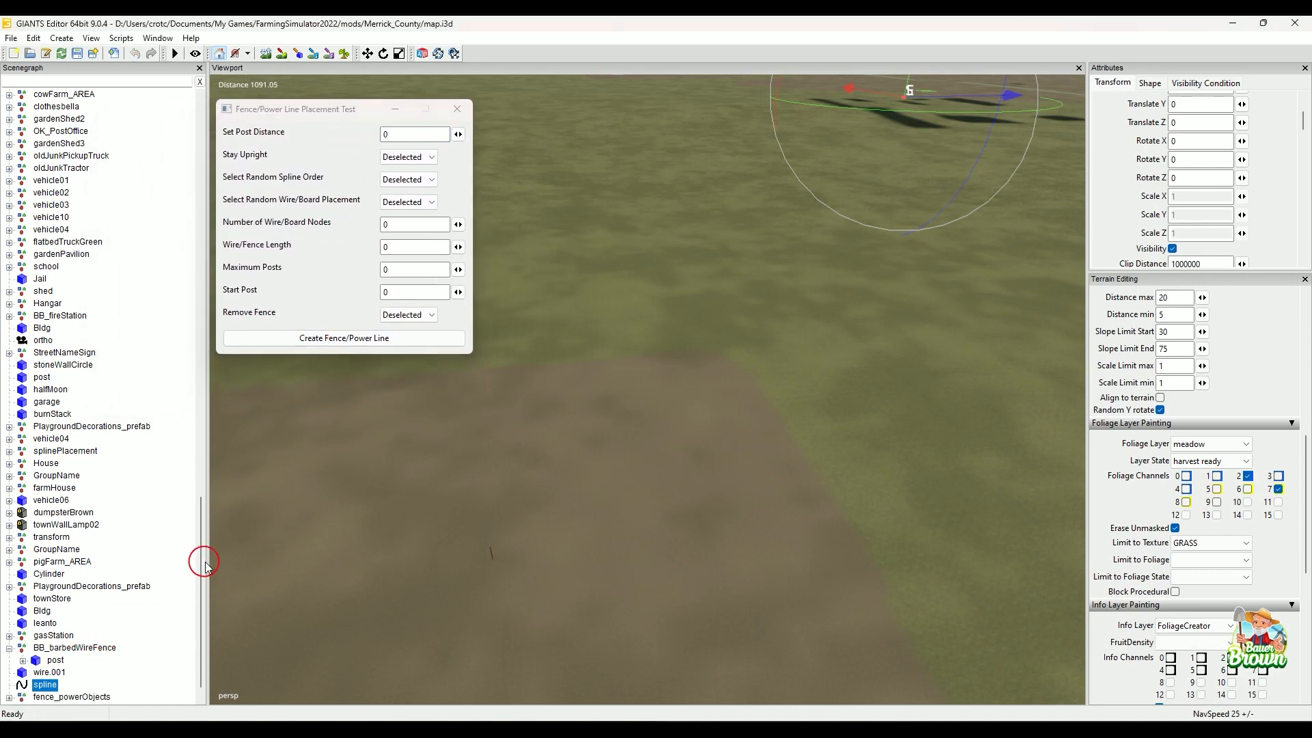
{"action": "scroll", "coordinate": [199, 557], "scroll_direction": "down", "scroll_amount": 1}
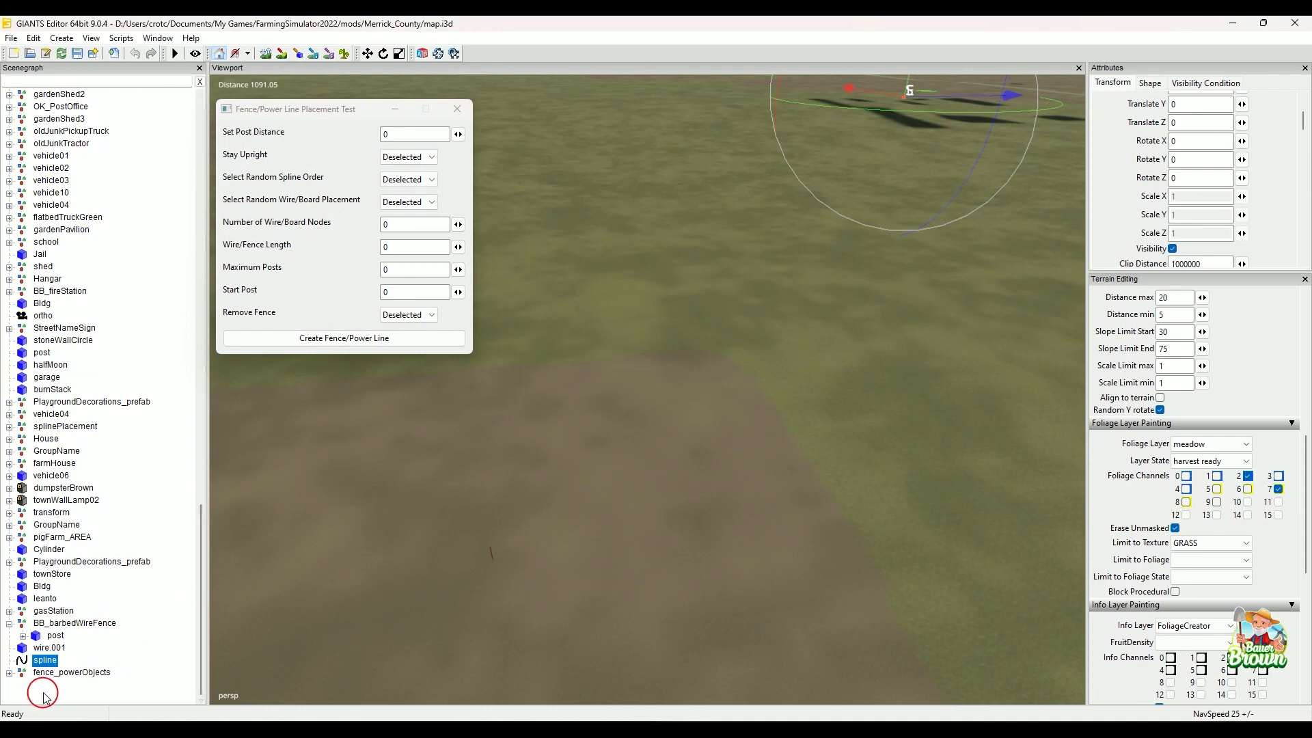
{"action": "left_click", "coordinate": [10, 675]}
{"action": "scroll", "coordinate": [59, 540], "scroll_direction": "down", "scroll_amount": 1}
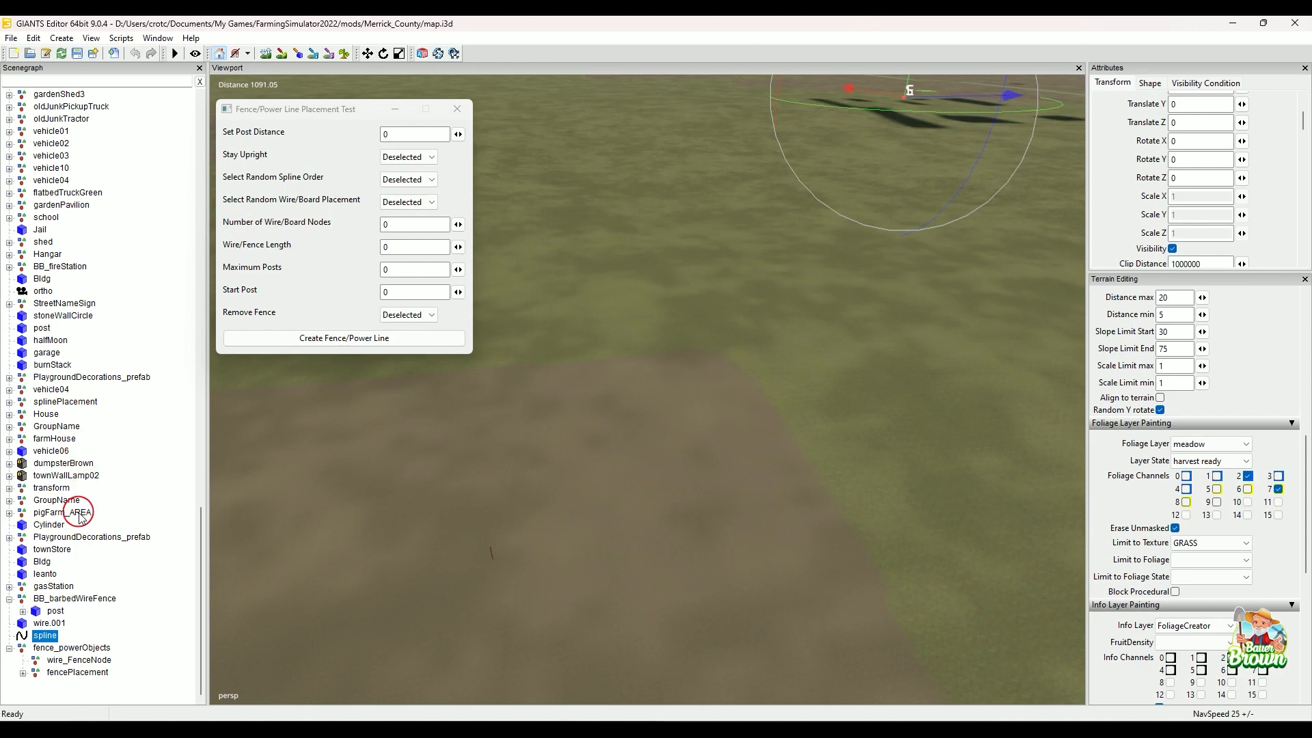
{"action": "left_click", "coordinate": [22, 673]}
{"action": "scroll", "coordinate": [28, 649], "scroll_direction": "down", "scroll_amount": 1}
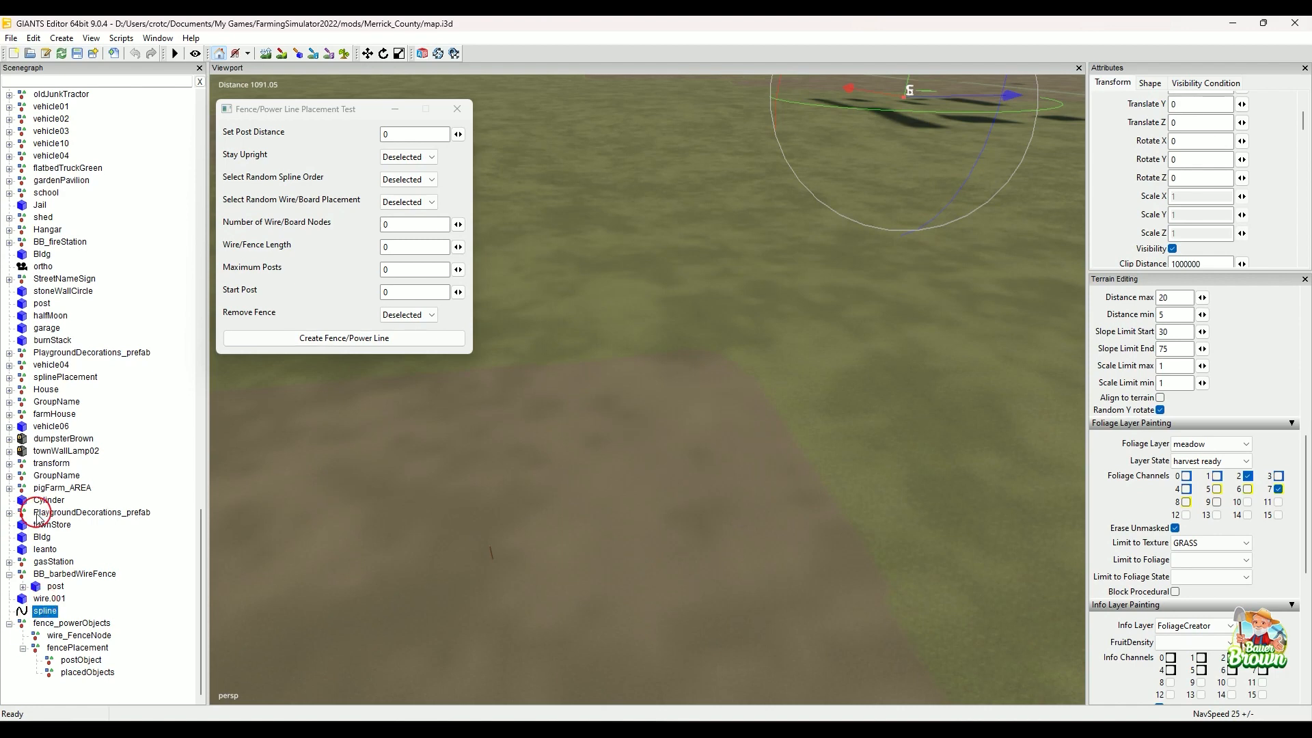
Copy wire.001 into the wire_FenceNode group and collapse that group.
{"action": "left_click", "coordinate": [51, 599]}
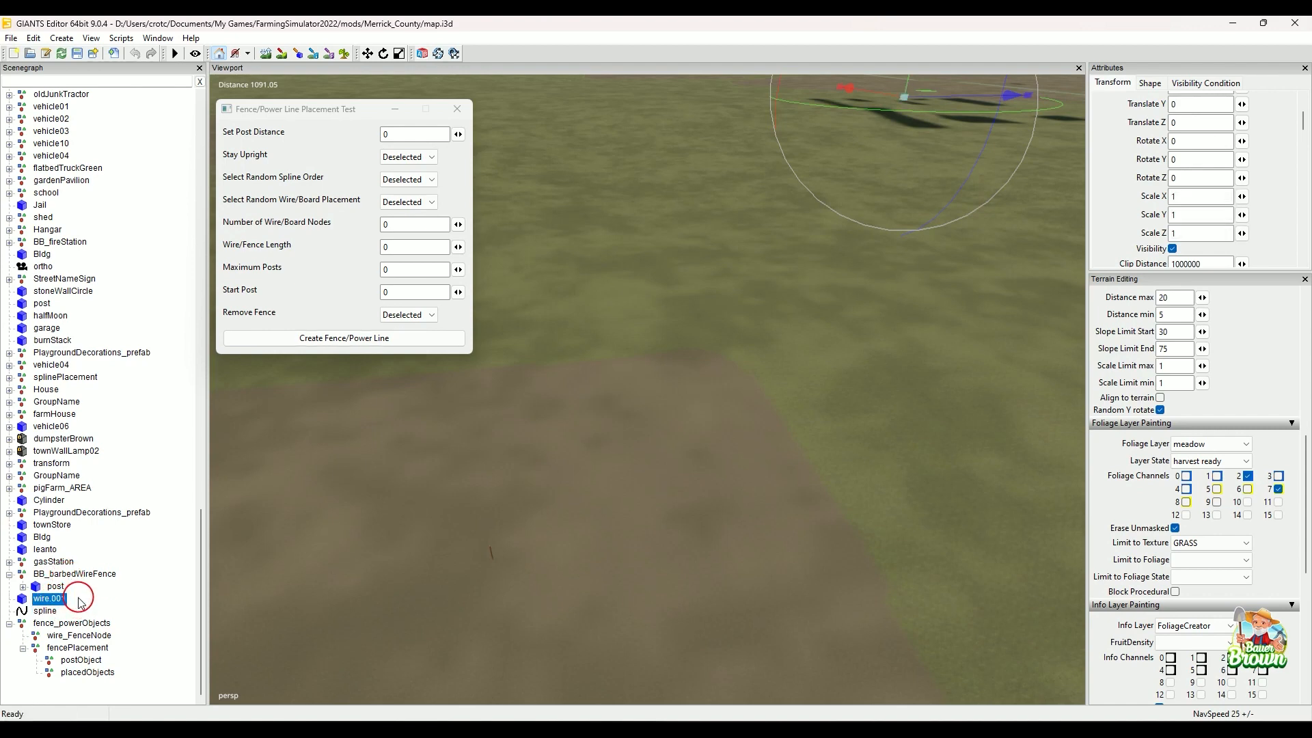
{"action": "key", "text": "ctrl+x"}
{"action": "left_click", "coordinate": [95, 639]}
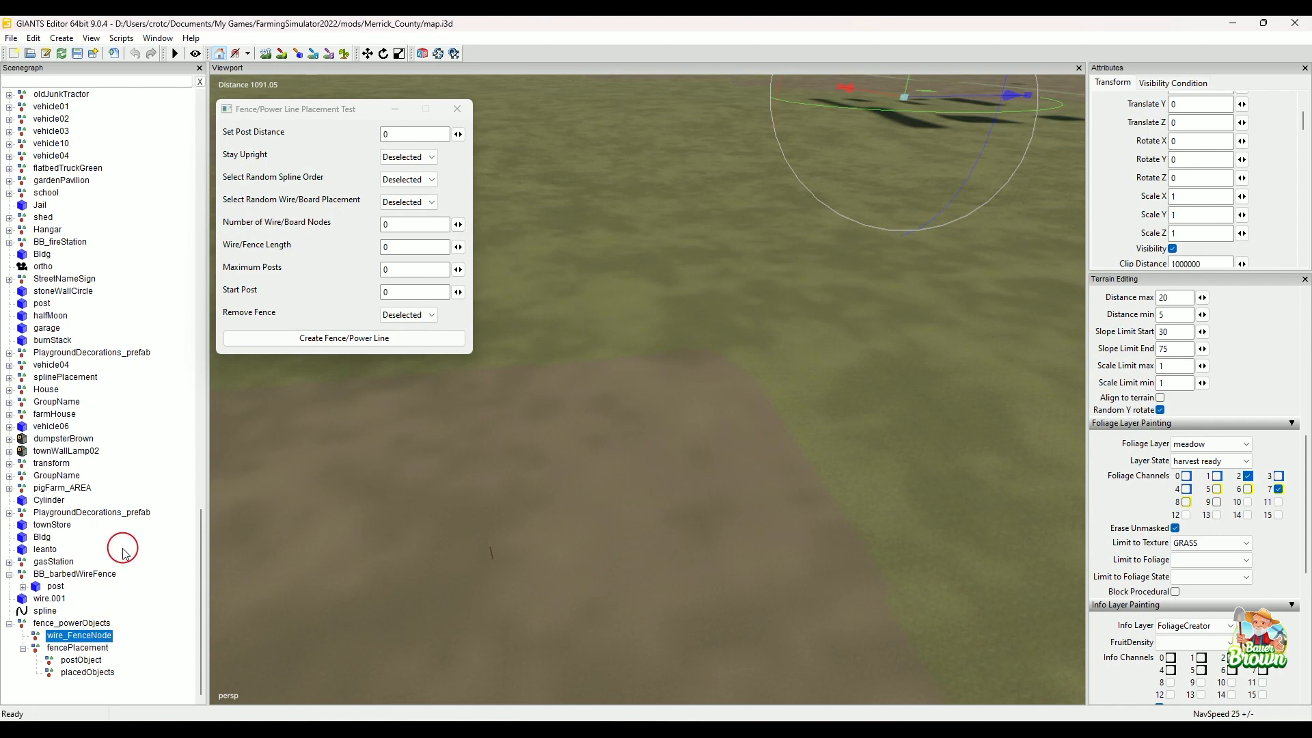
{"action": "key", "text": "ctrl+v"}
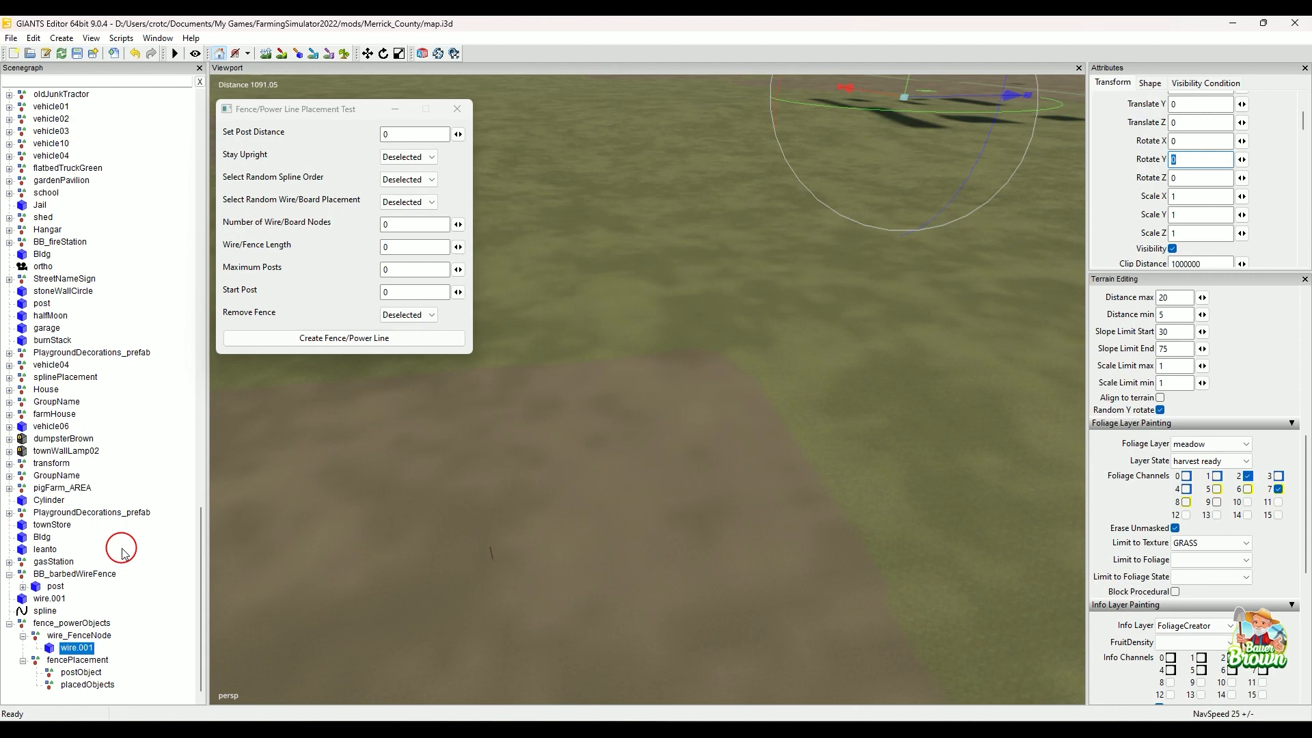
{"action": "left_click", "coordinate": [24, 639]}
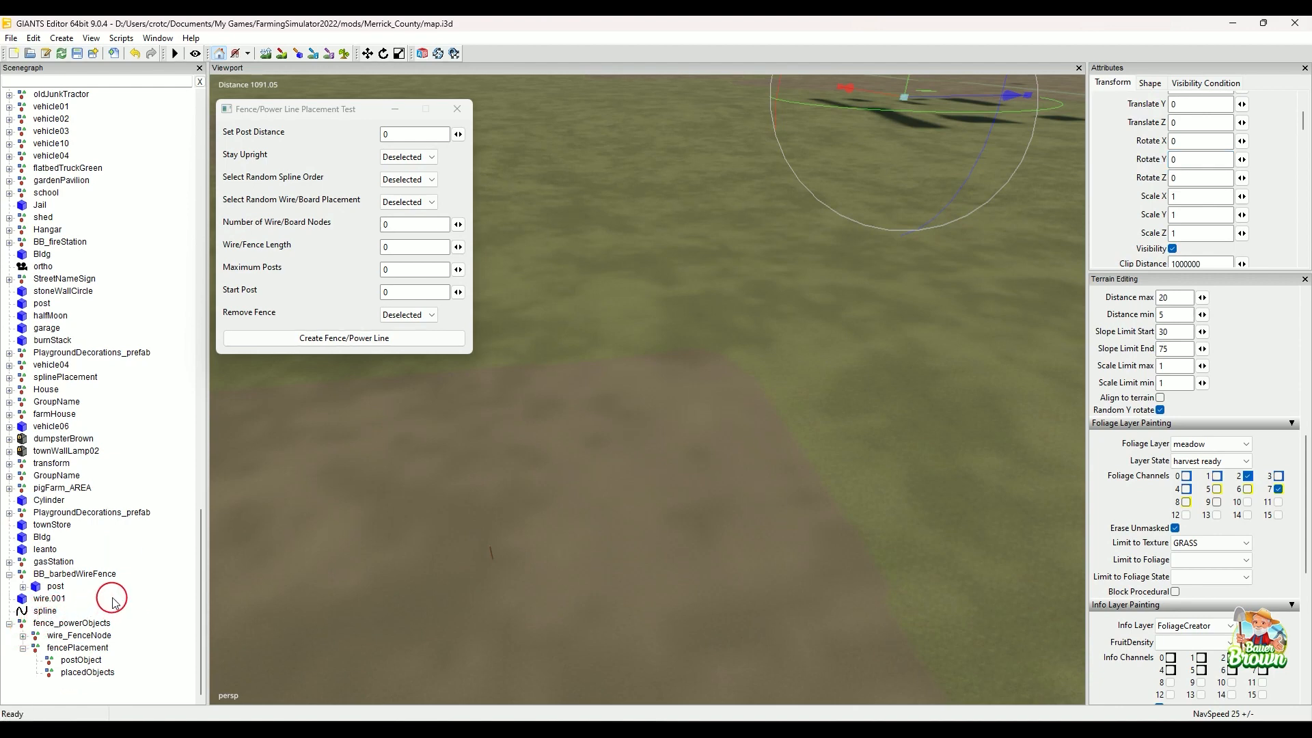
Move the spline into the fencePlacement group and the barbed wire post from BB_barbedWireFence into the postObject group.
{"action": "left_click", "coordinate": [46, 611]}
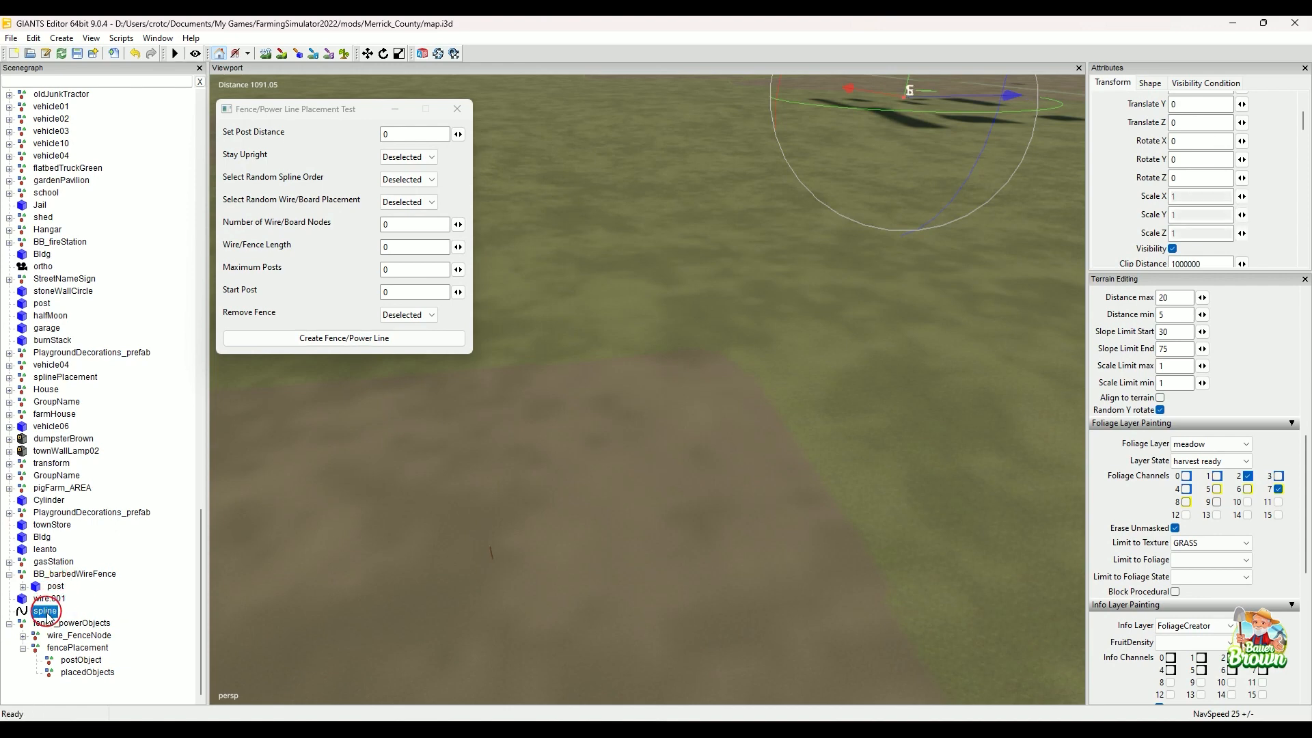
{"action": "left_click", "coordinate": [78, 647]}
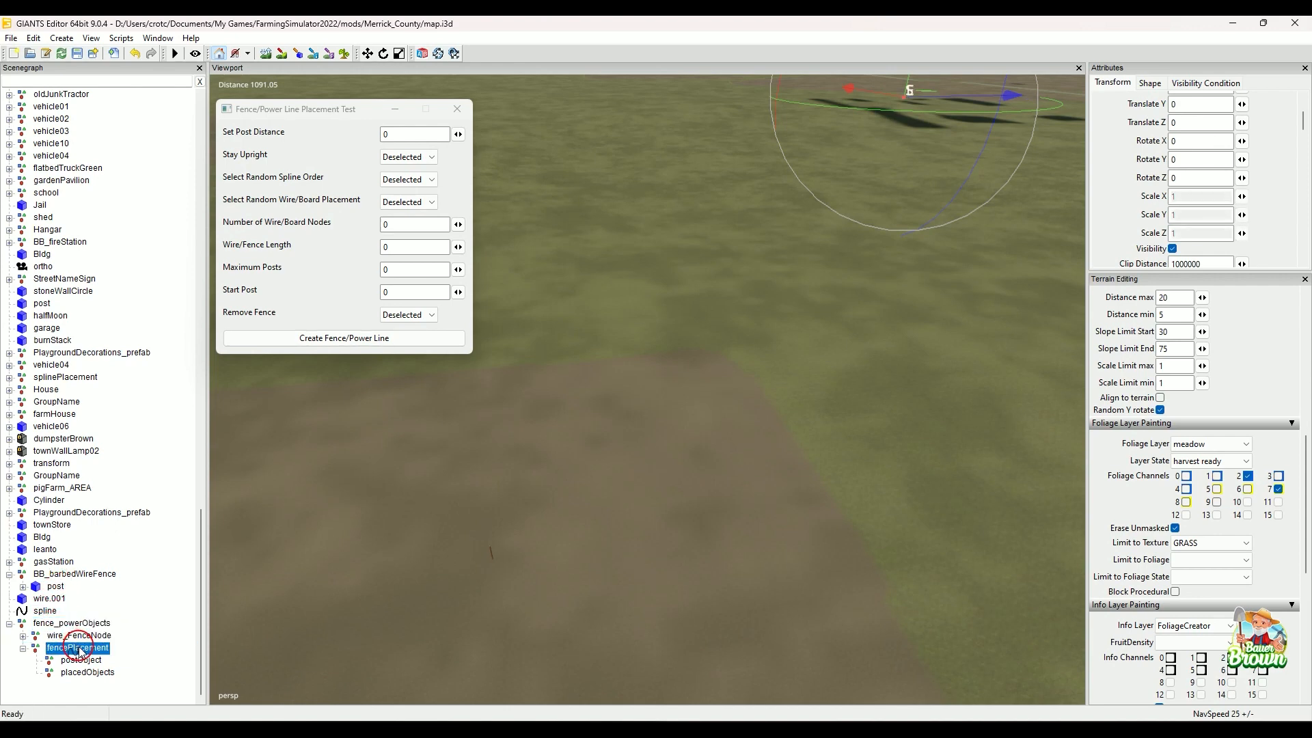
{"action": "left_click_drag", "start_coordinate": [79, 647], "coordinate": [81, 645]}
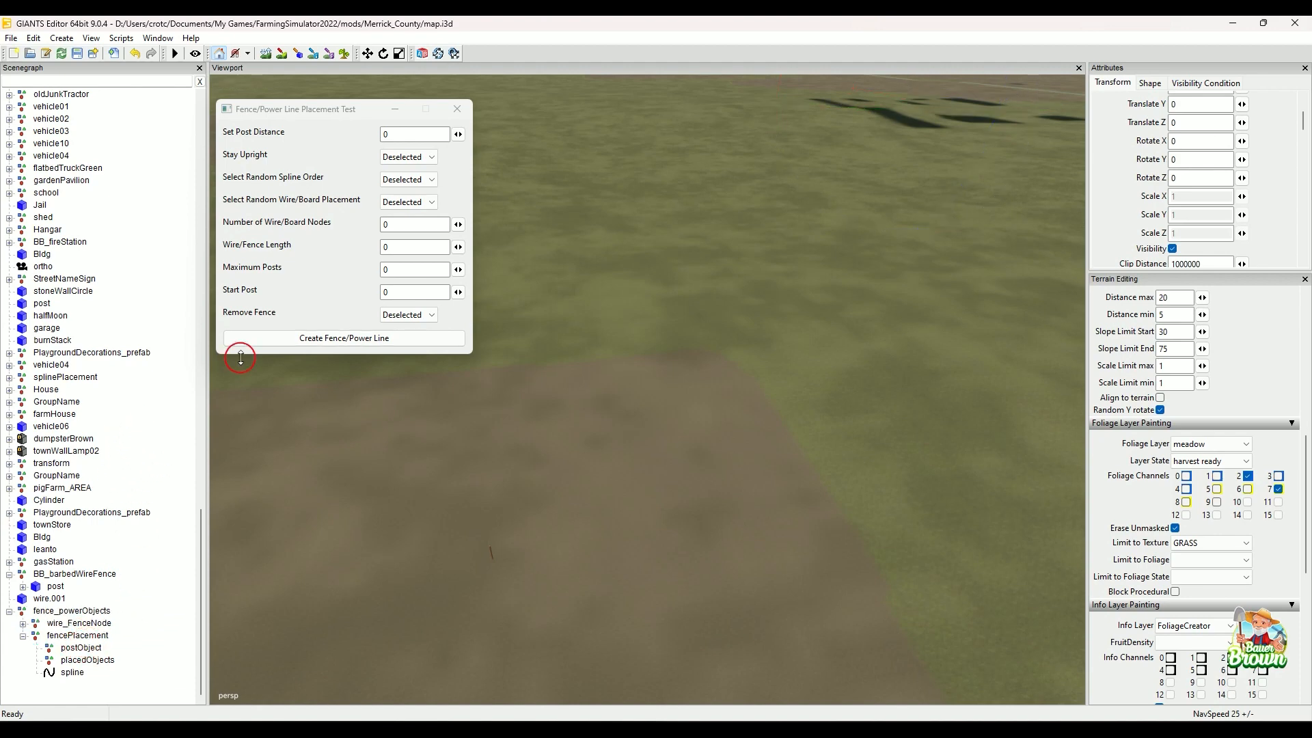
{"action": "left_click", "coordinate": [56, 586]}
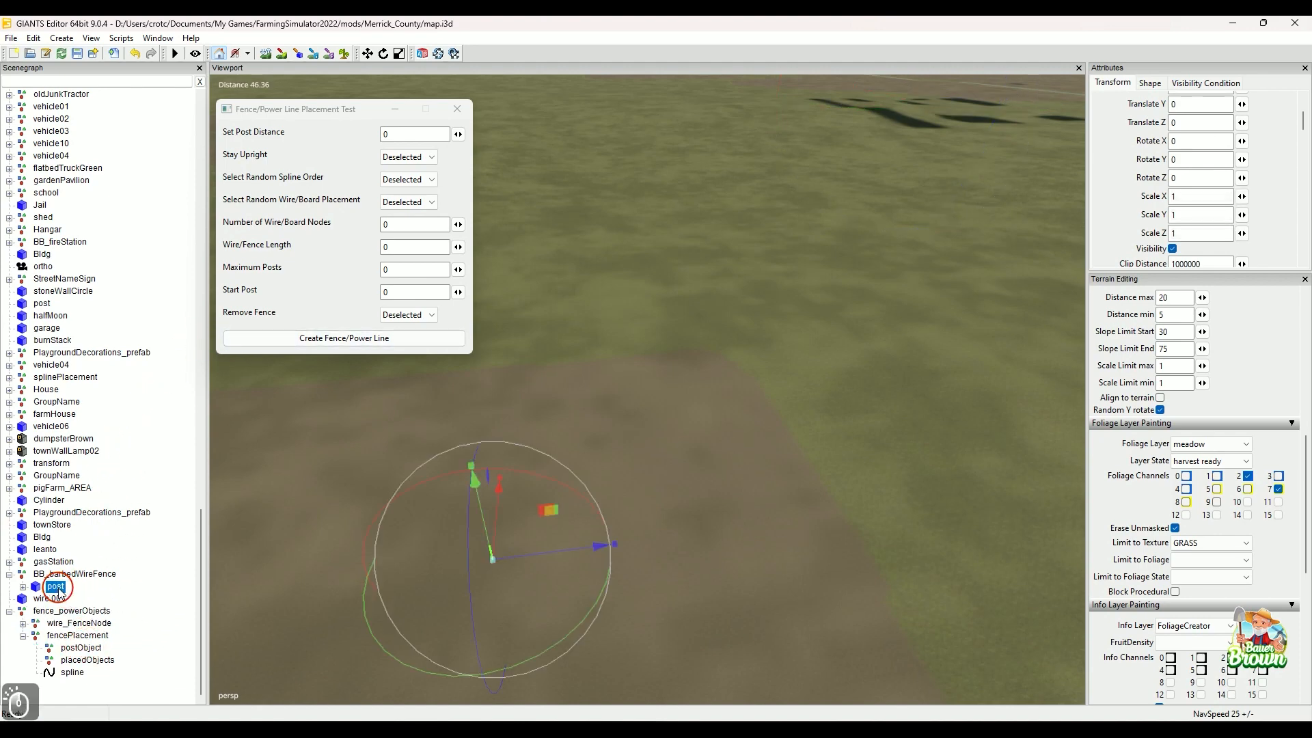
{"action": "left_click_drag", "start_coordinate": [59, 589], "coordinate": [92, 650]}
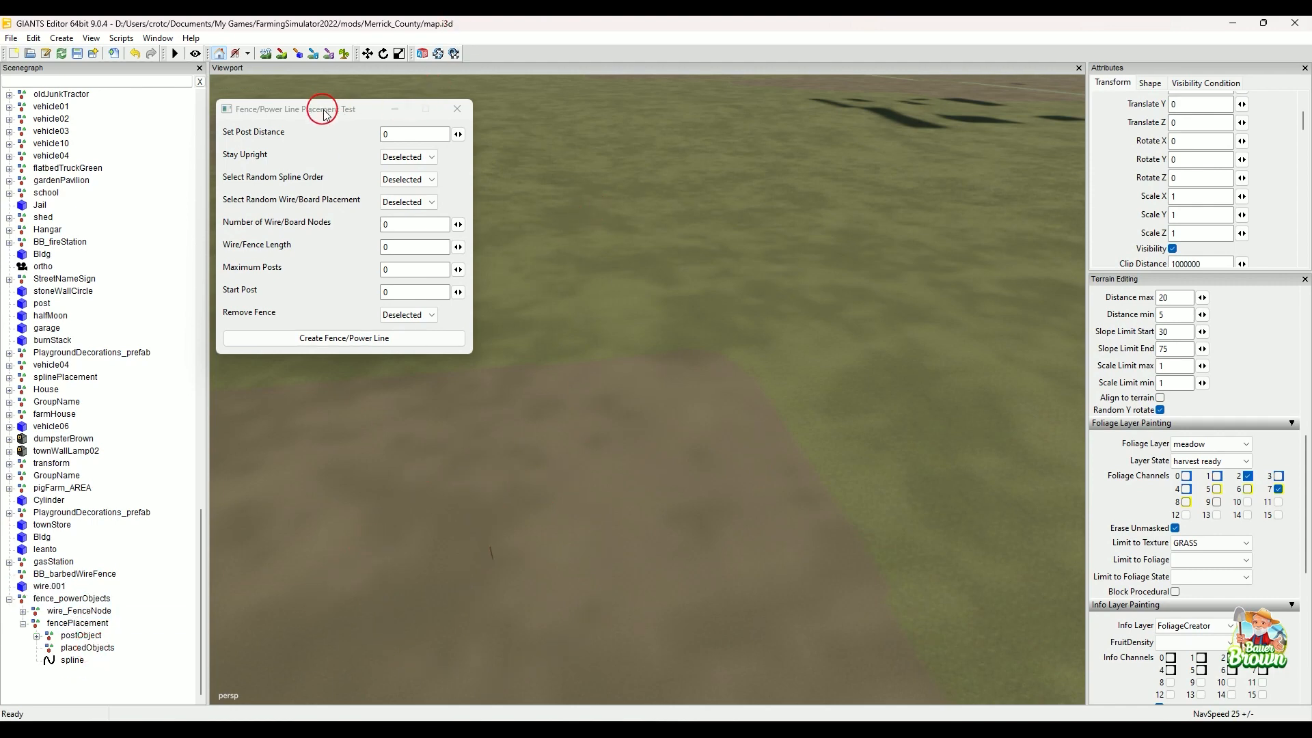
Expand wire_FenceNode, postObject and its post to review the wire and attachment groups inside the script's hierarchy.
{"action": "left_click_drag", "start_coordinate": [328, 108], "coordinate": [348, 109]}
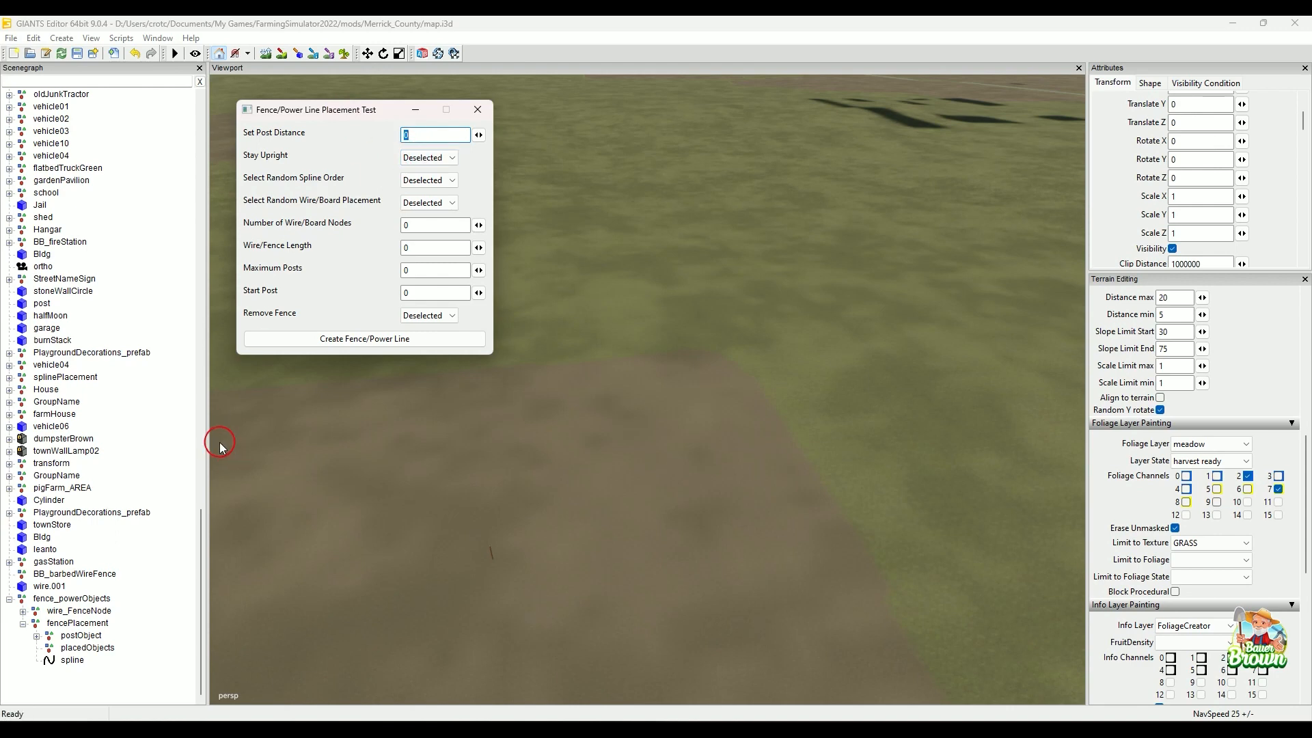
{"action": "left_click", "coordinate": [453, 477]}
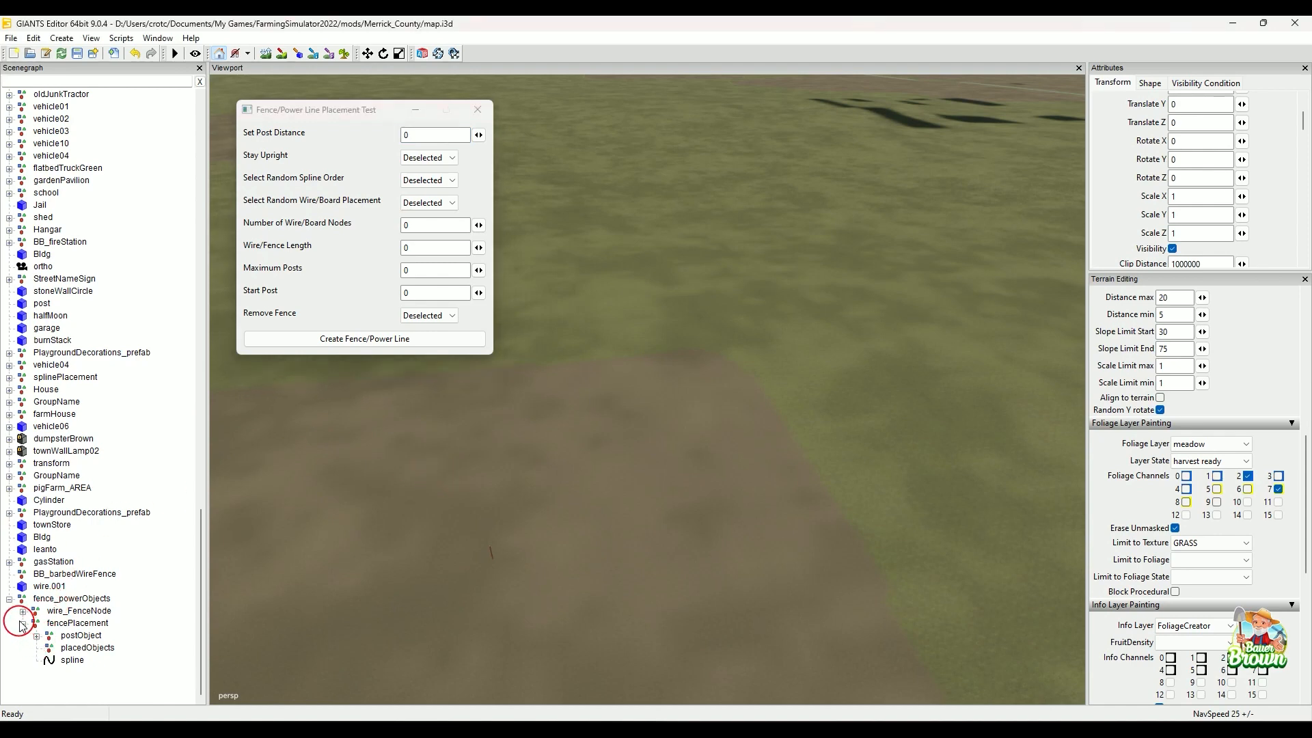
{"action": "left_click", "coordinate": [22, 611]}
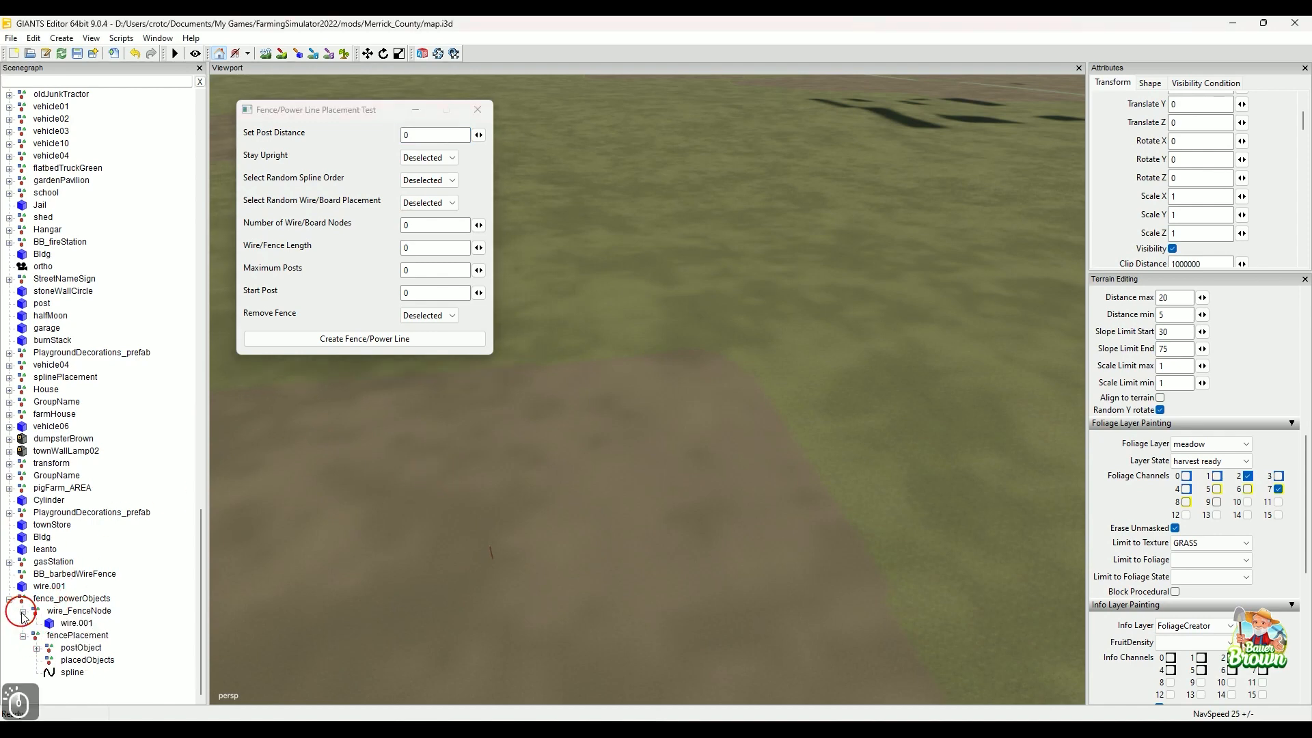
{"action": "left_click", "coordinate": [36, 648]}
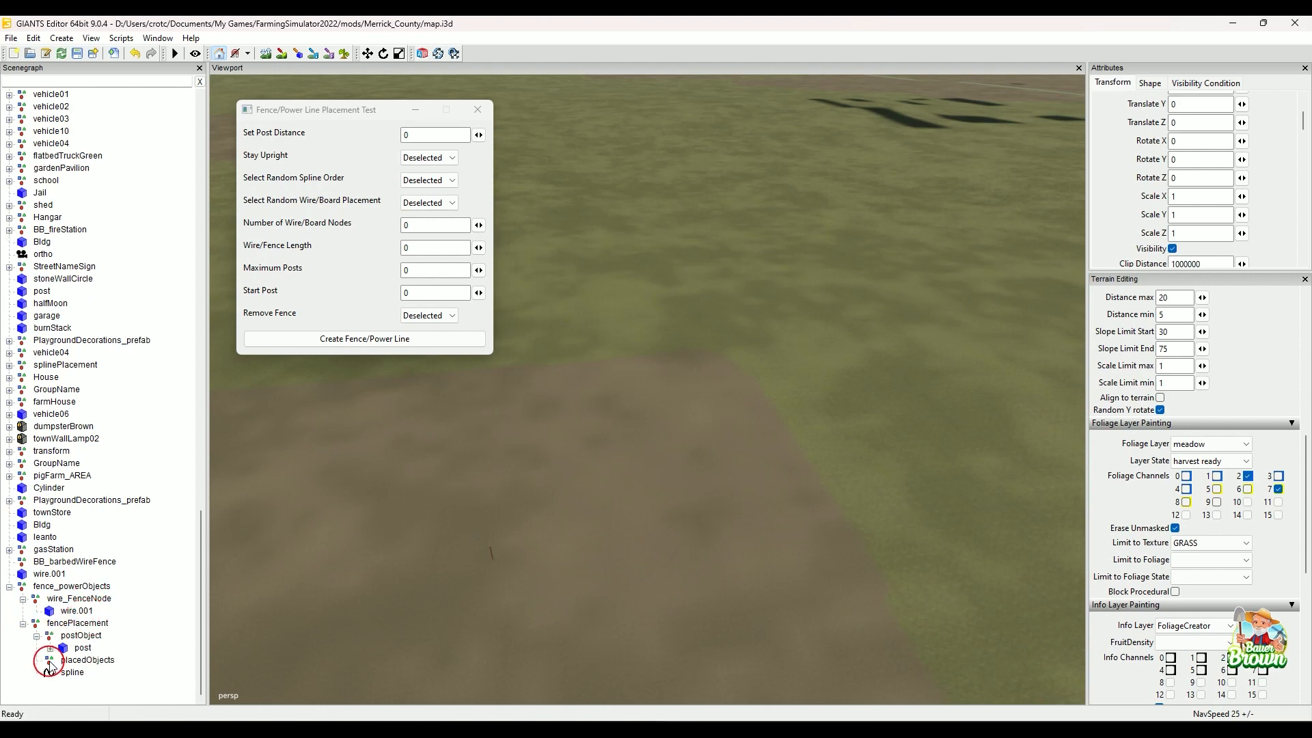
{"action": "left_click", "coordinate": [50, 648]}
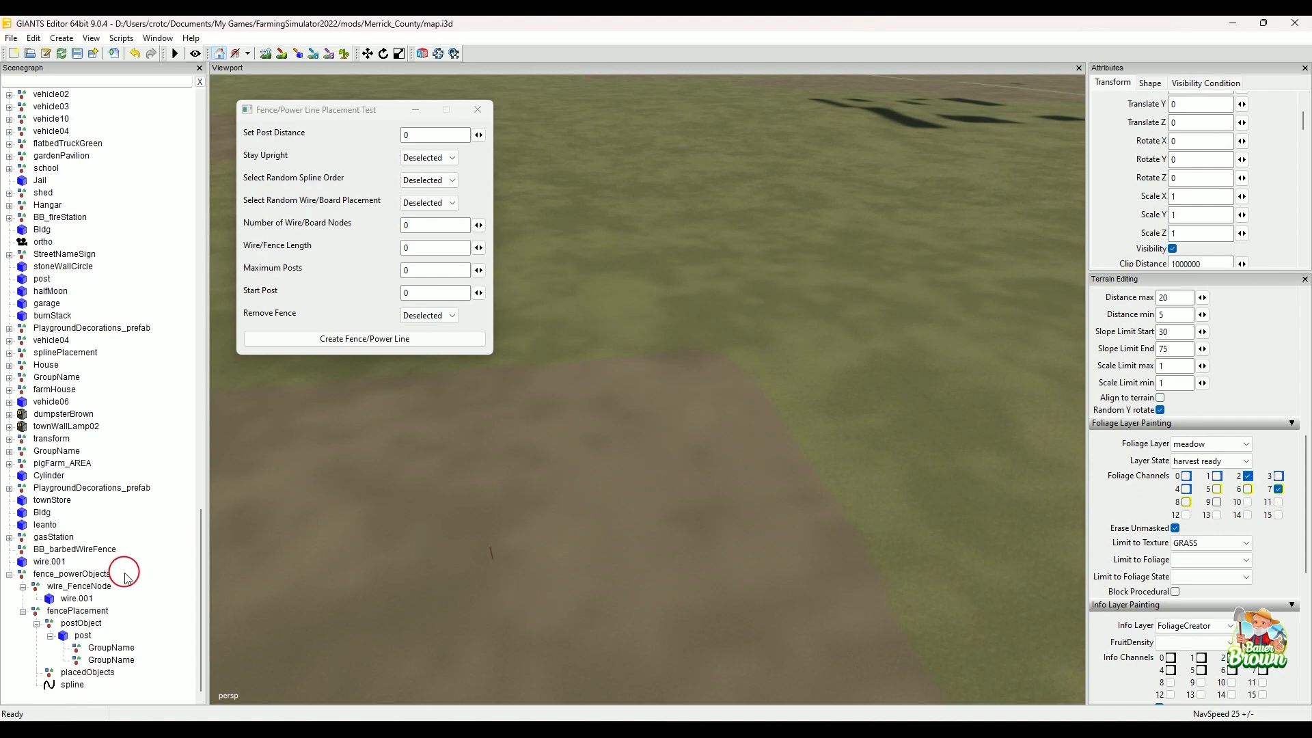
{"action": "scroll", "coordinate": [125, 578], "scroll_direction": "down", "scroll_amount": 1}
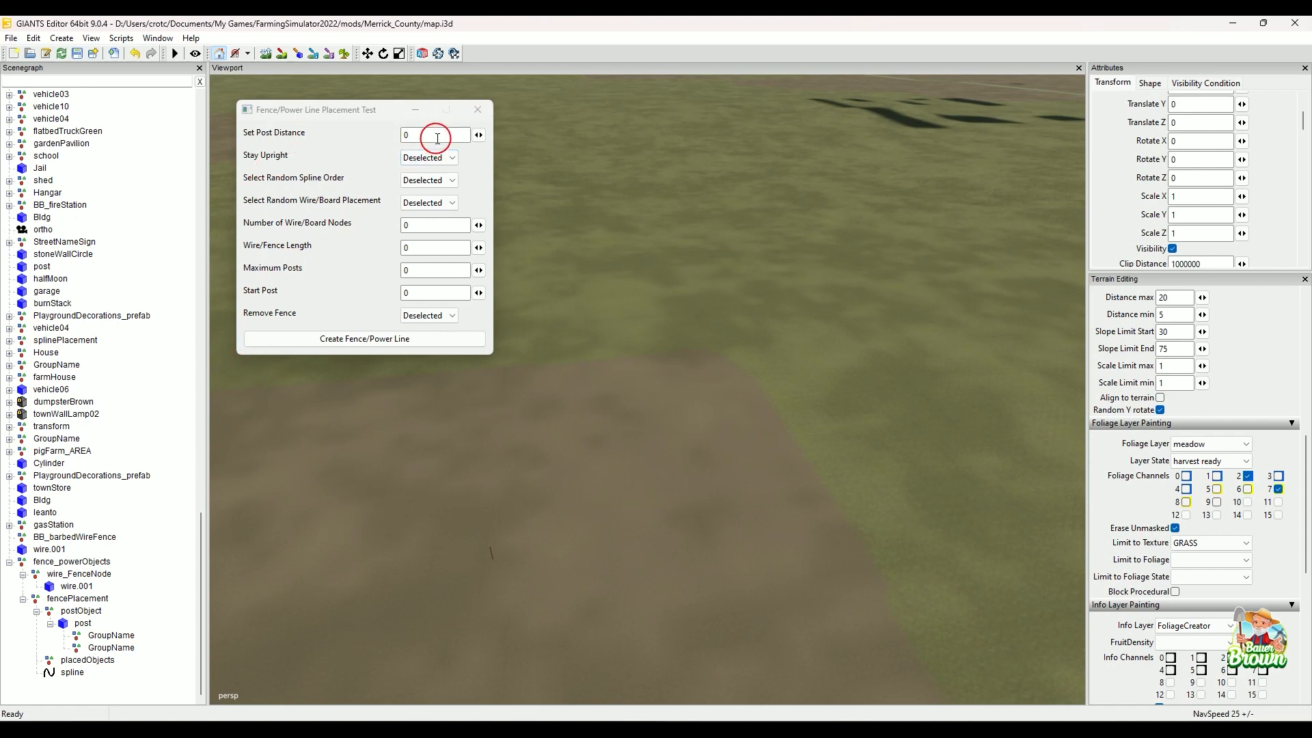
Set the fence script's post distance to 3 and switch Stay Upright to Selected.
{"action": "left_click_drag", "start_coordinate": [433, 134], "coordinate": [397, 135]}
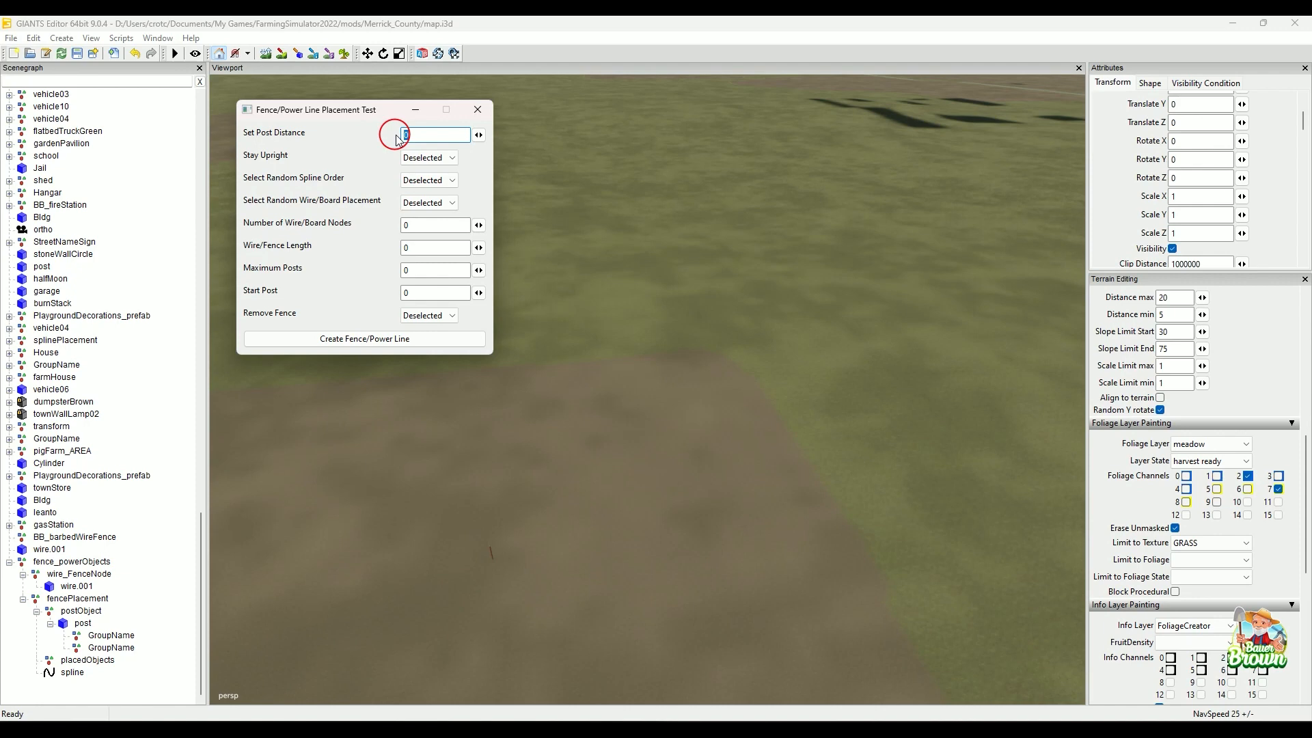
{"action": "type", "text": "3"}
{"action": "left_click", "coordinate": [421, 161]}
{"action": "left_click", "coordinate": [429, 180]}
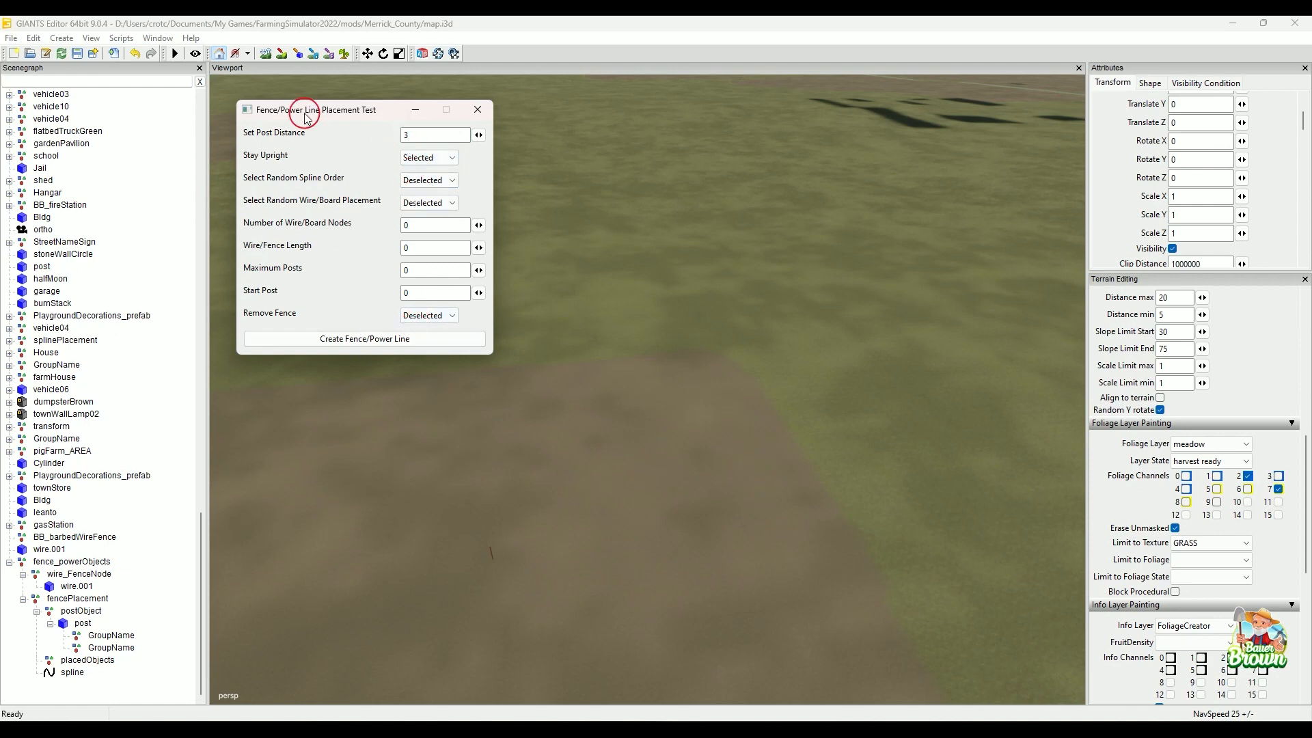
{"action": "left_click", "coordinate": [146, 181]}
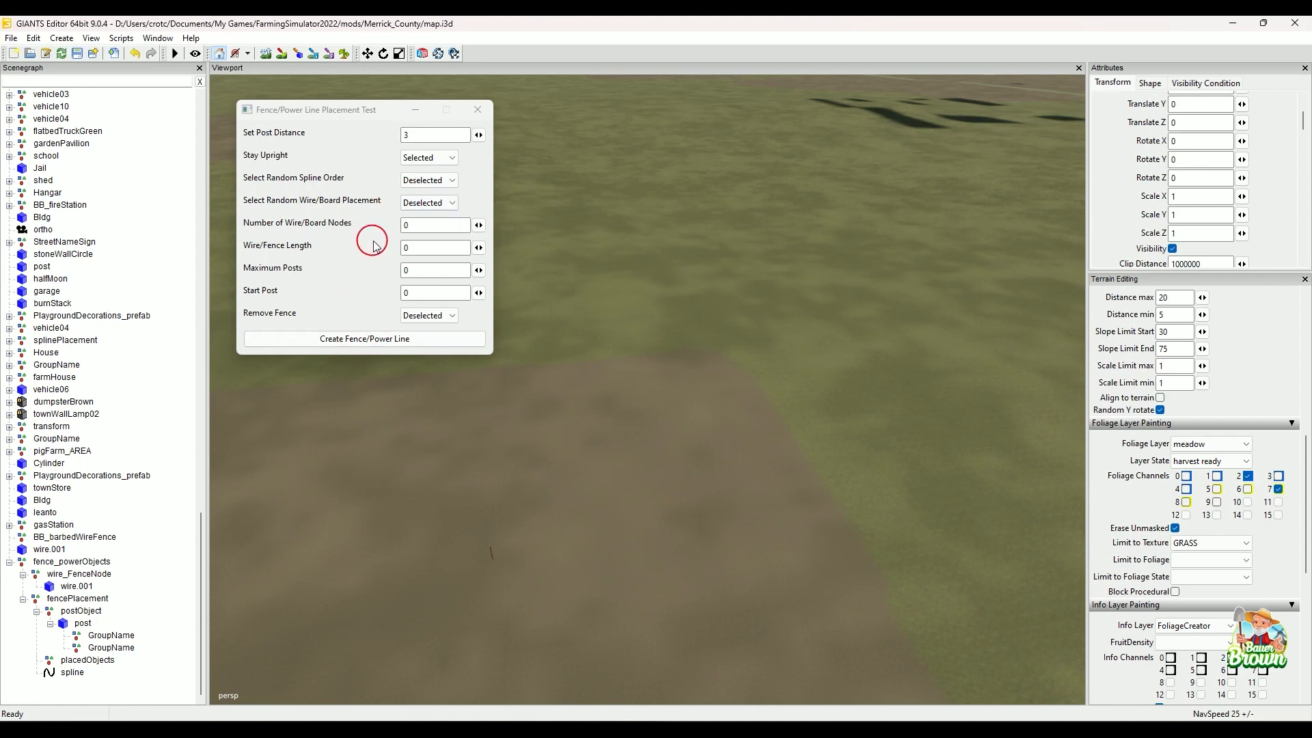
Set the number of wire/board nodes to 2 and the wire/fence length to 3.
{"action": "left_click", "coordinate": [422, 225]}
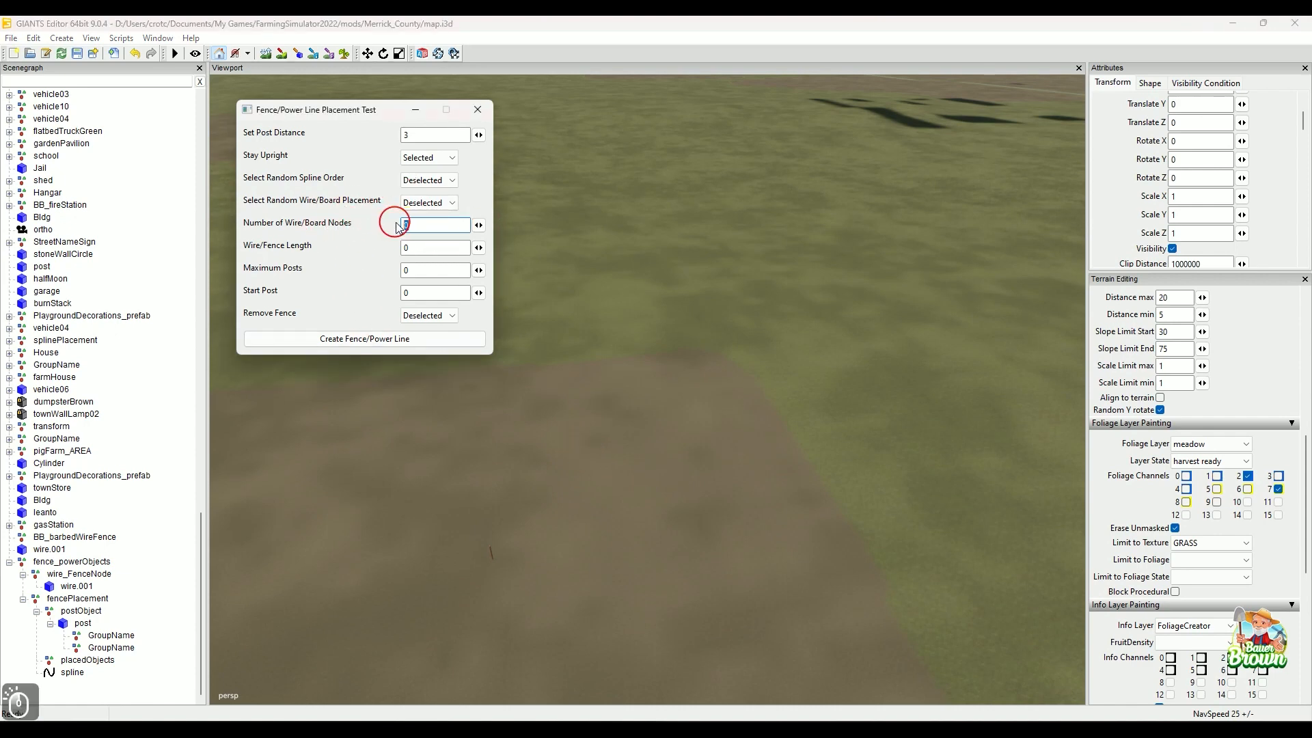
{"action": "type", "text": "2"}
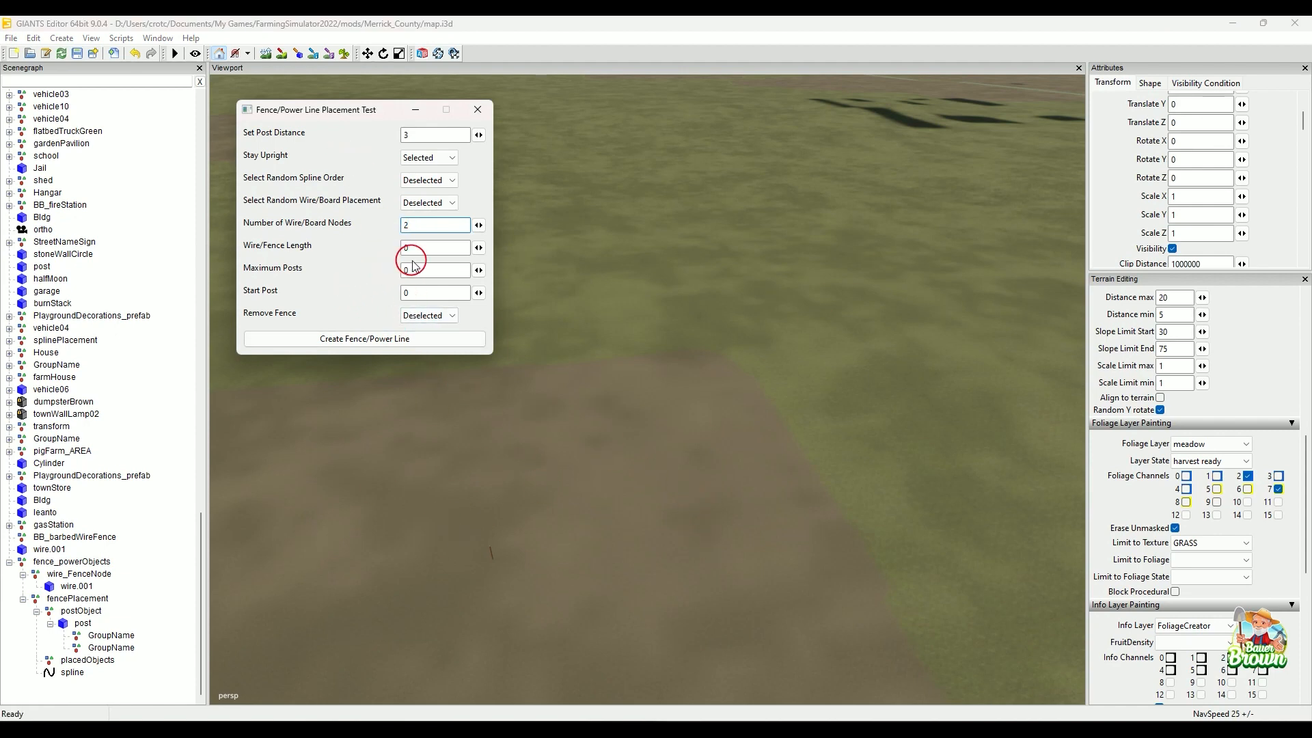
{"action": "left_click_drag", "start_coordinate": [421, 252], "coordinate": [391, 253]}
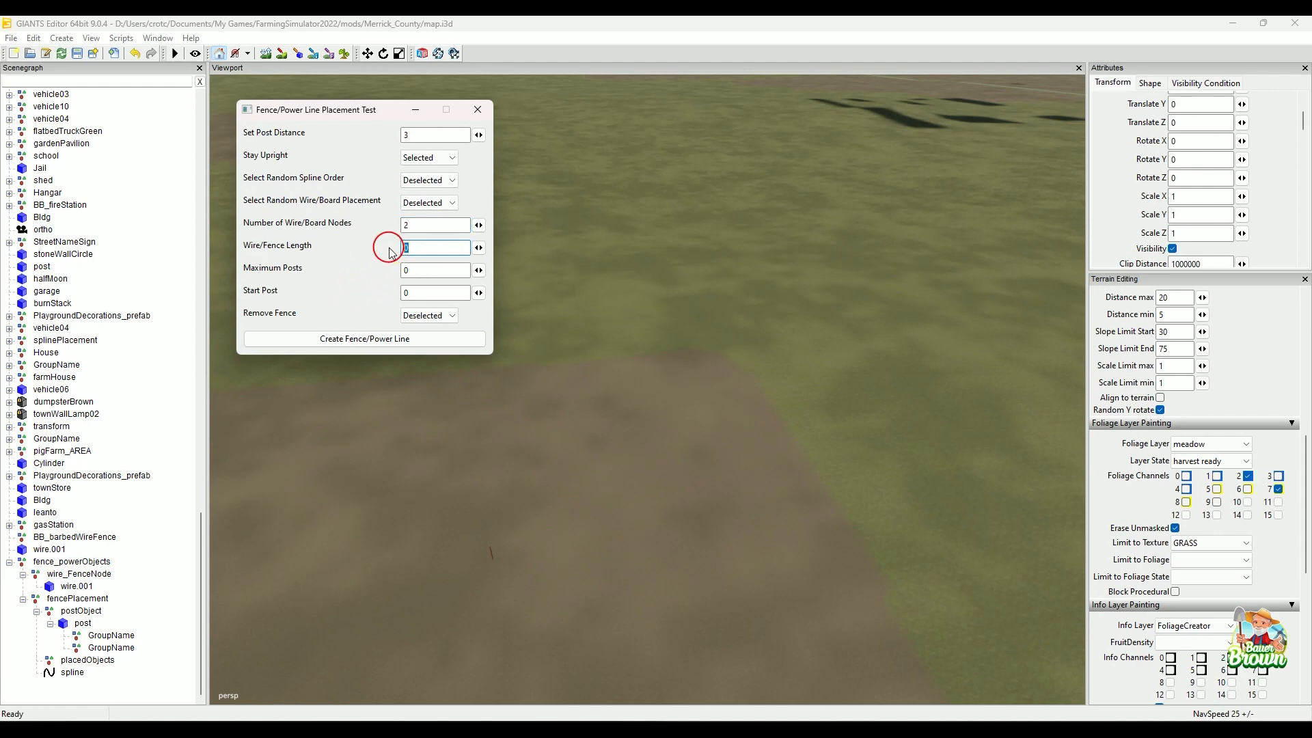
{"action": "type", "text": "3"}
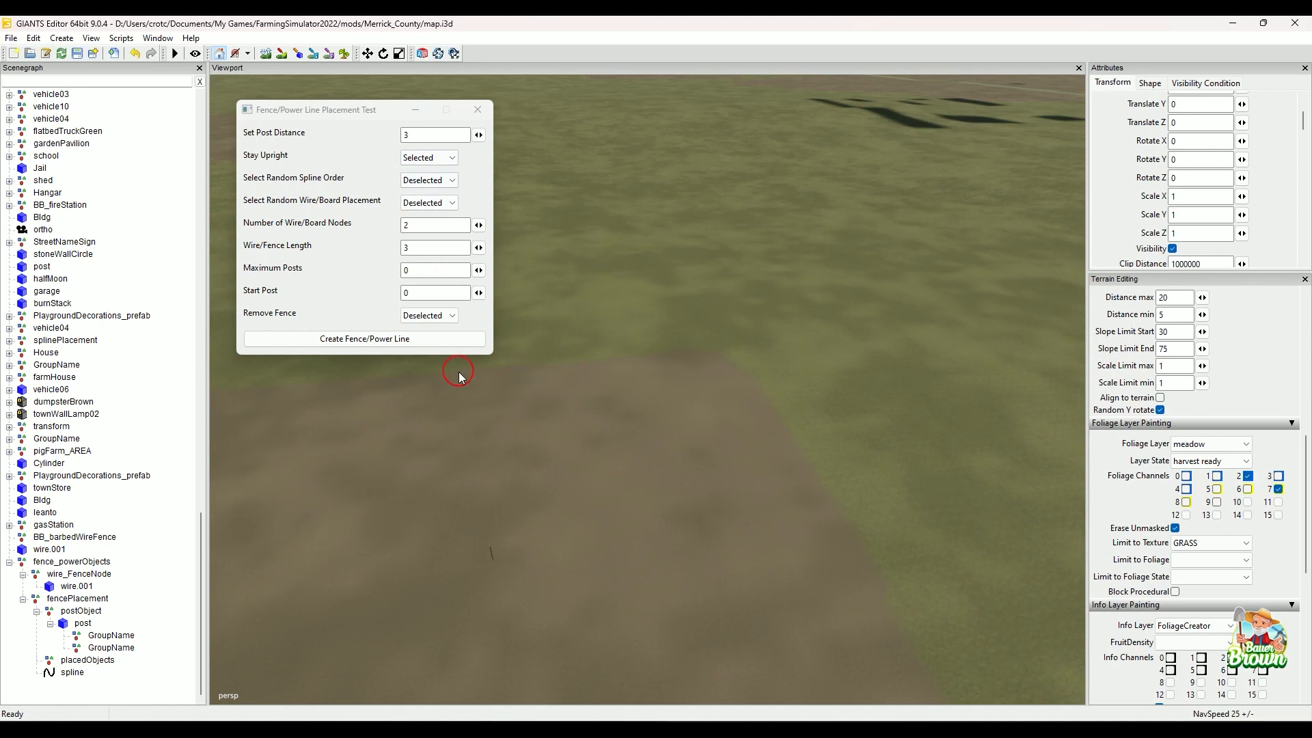
Place the fencePlacement spline interactively on the open grass, at about Translate Y 46.777 and Translate Z -523.378, and frame it.
{"action": "left_click", "coordinate": [72, 673]}
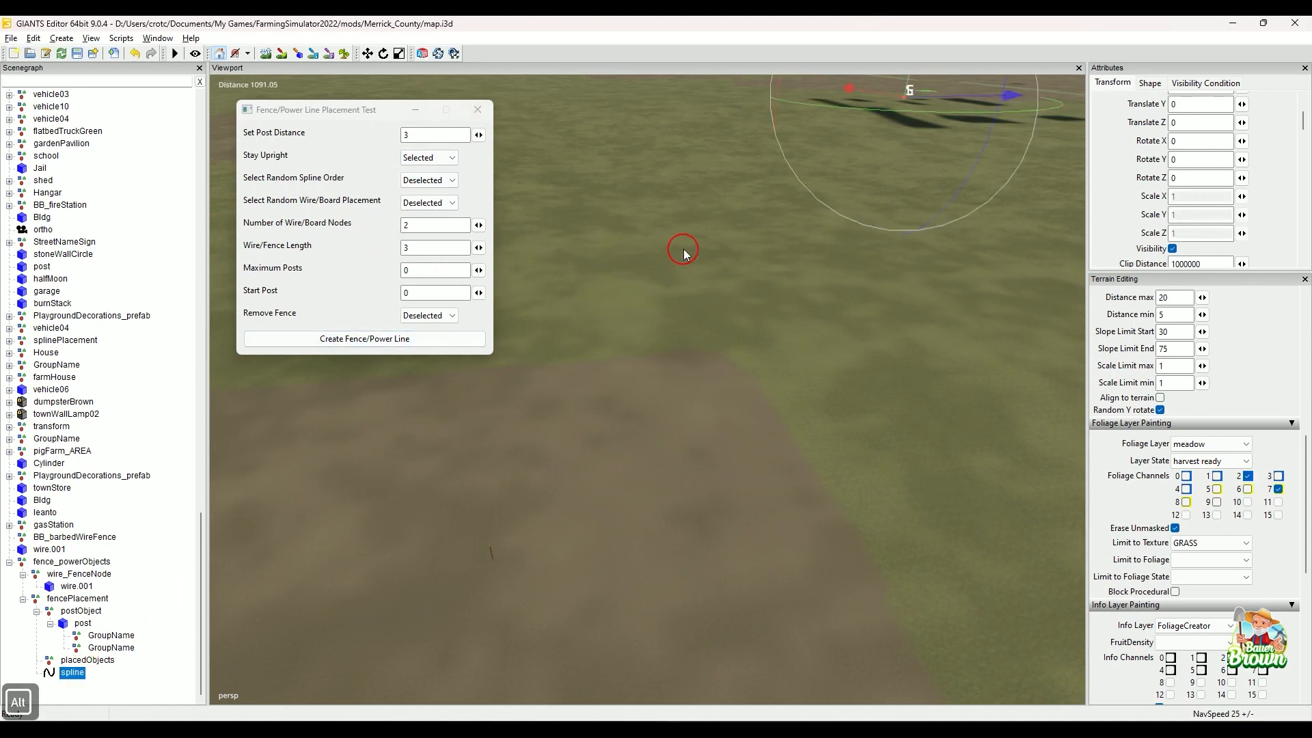
{"action": "middle_click_drag", "start_coordinate": [685, 252], "coordinate": [675, 415], "text": "alt"}
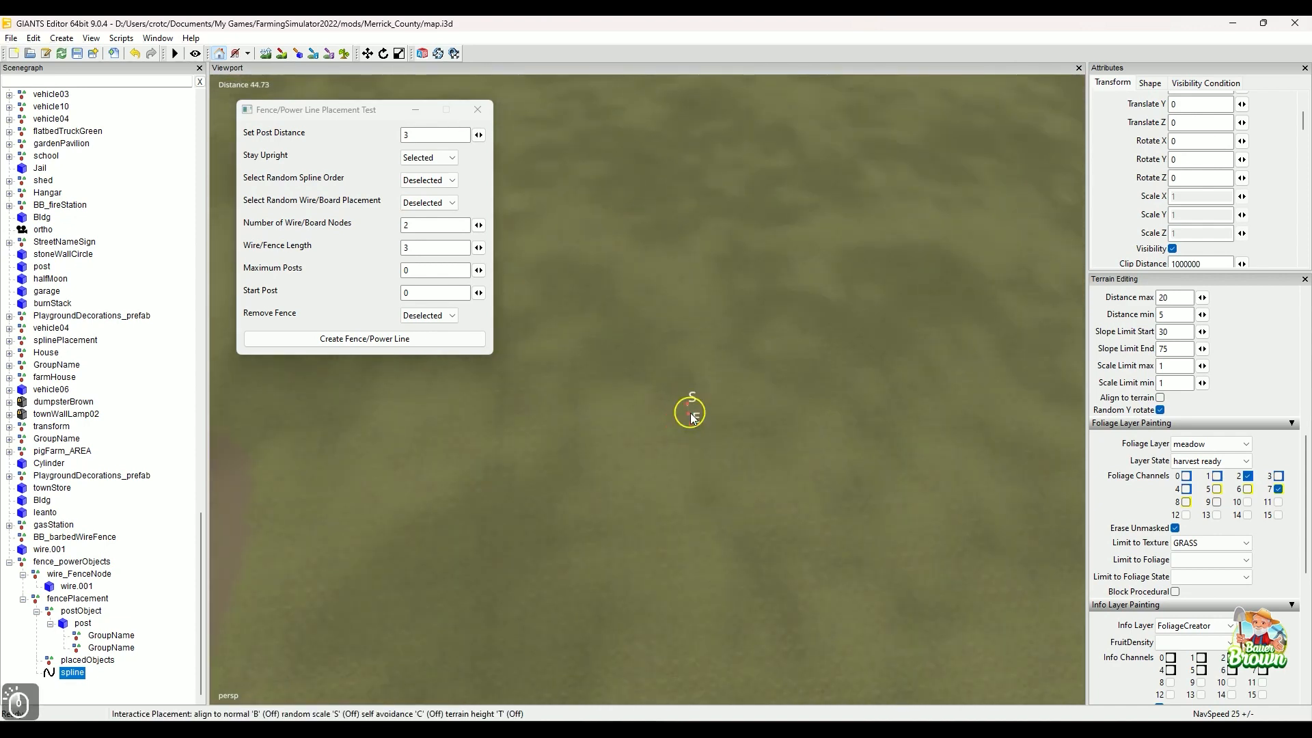
{"action": "key", "text": "f"}
{"action": "right_click_drag", "start_coordinate": [551, 506], "coordinate": [576, 512], "text": "alt"}
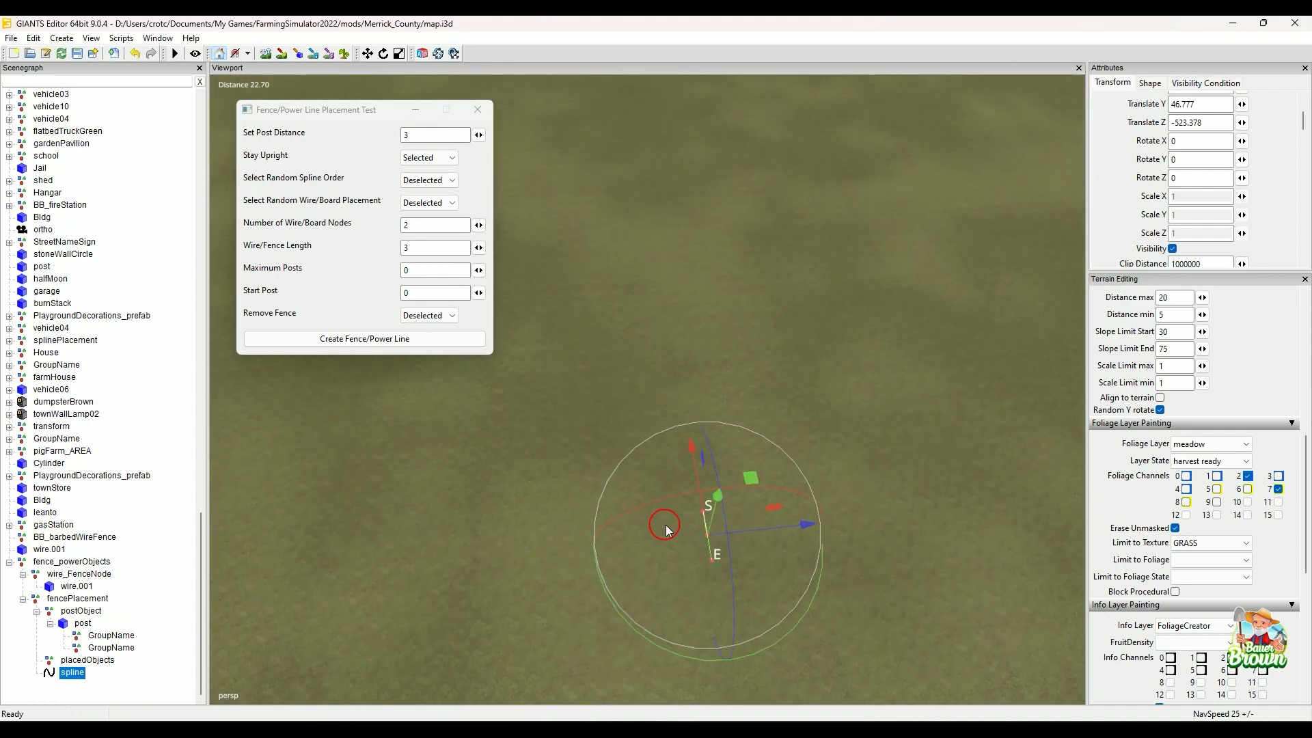
Extend the fencePlacement spline from its start point in a wide arc across the grass by interactively placing further control points.
{"action": "left_click", "coordinate": [691, 516]}
{"action": "right_click_drag", "start_coordinate": [718, 544], "coordinate": [654, 465], "text": "alt"}
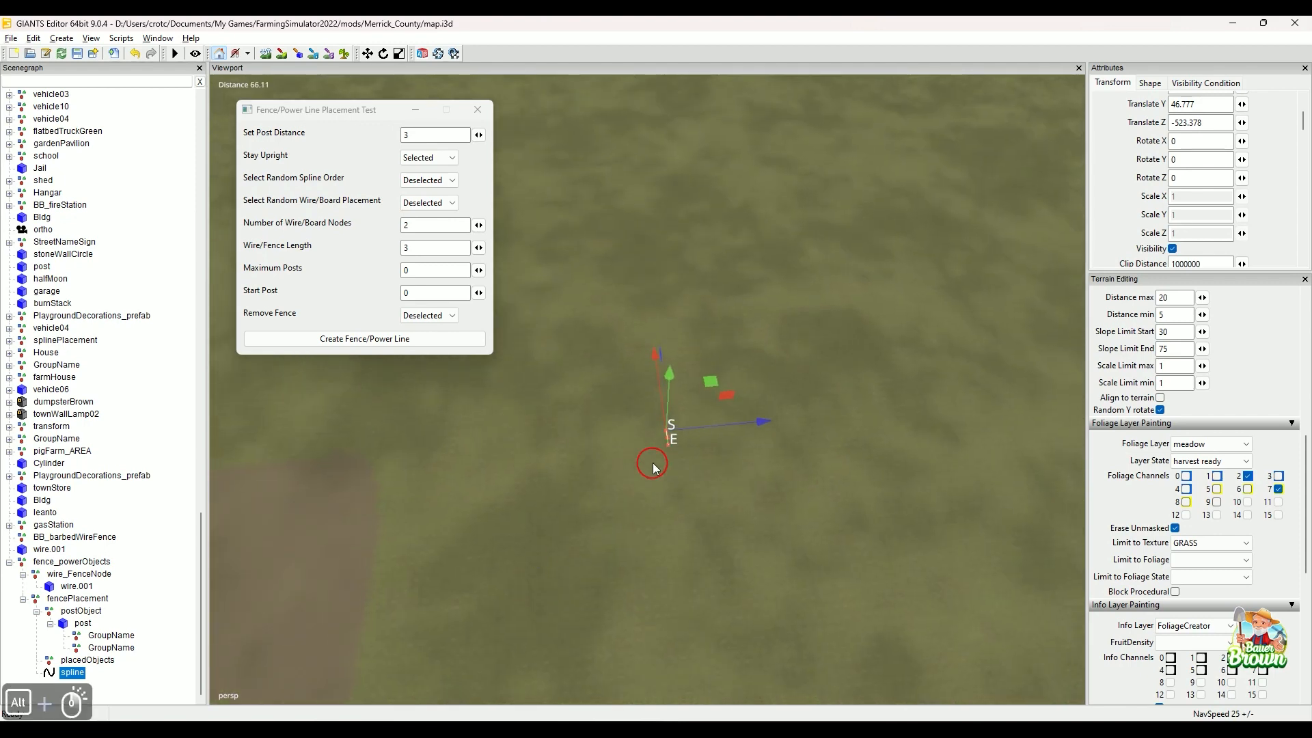
{"action": "middle_click_drag", "start_coordinate": [654, 466], "coordinate": [639, 551], "text": "alt"}
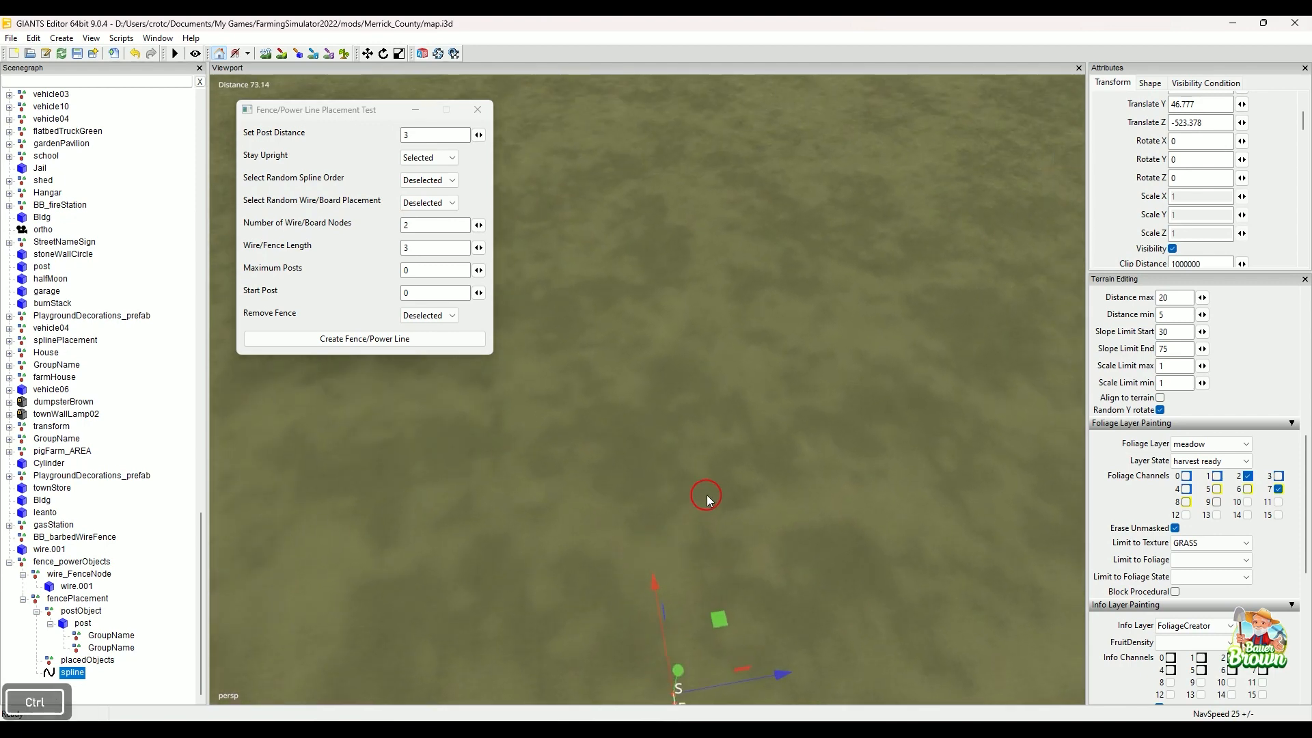
{"action": "key", "text": "ctrl+b"}
{"action": "left_click", "coordinate": [728, 447]}
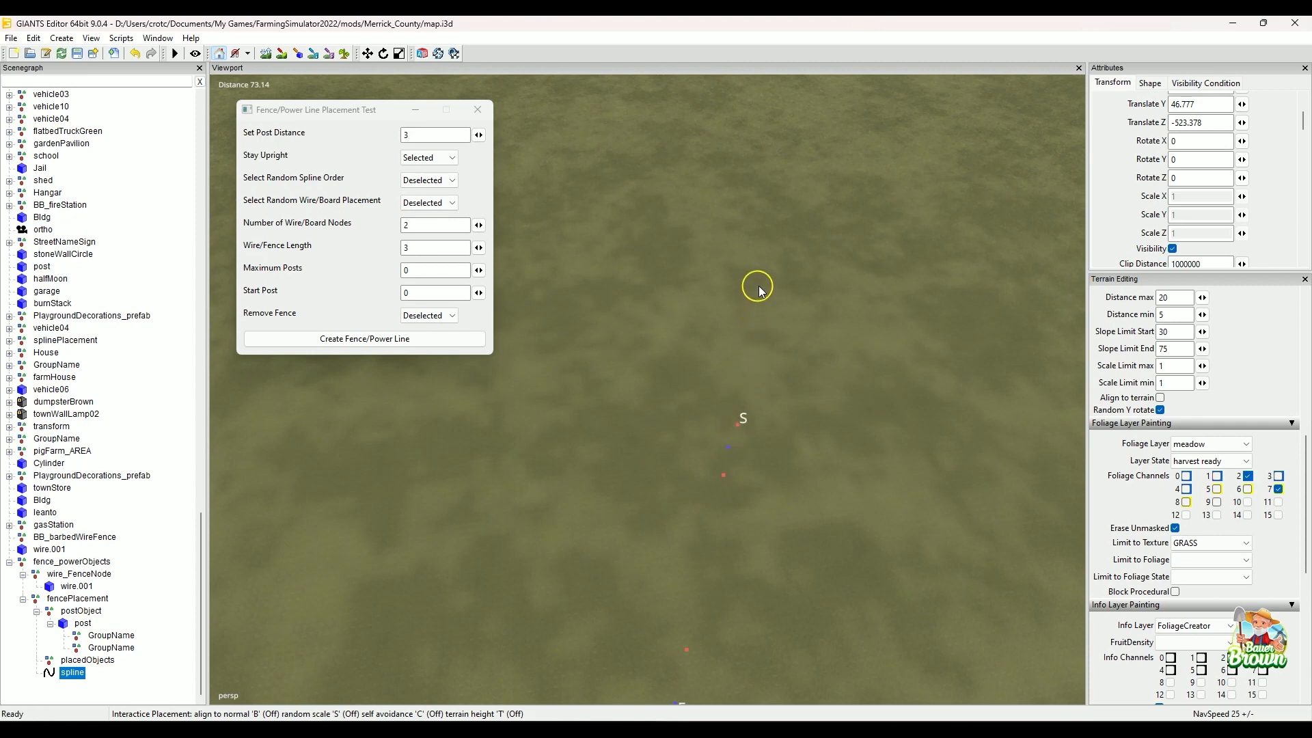
{"action": "left_click", "coordinate": [764, 244]}
{"action": "left_click", "coordinate": [648, 108]}
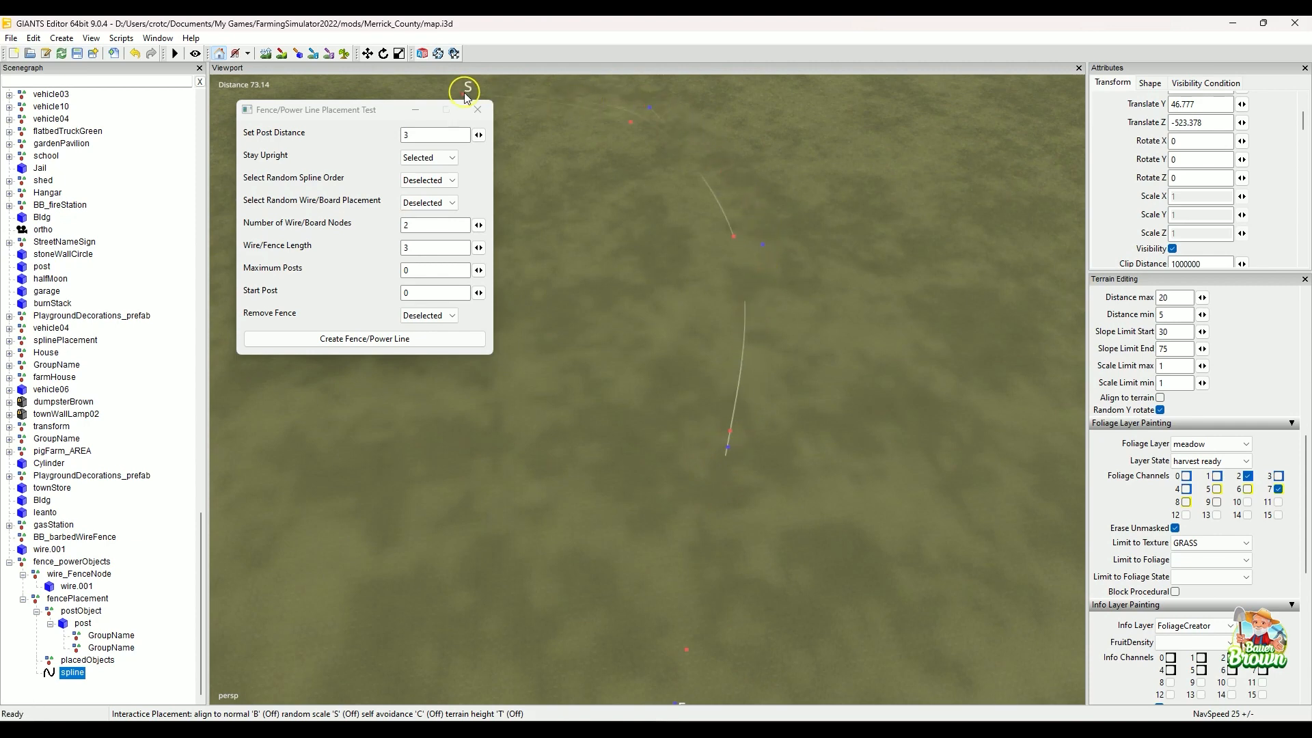
{"action": "left_click", "coordinate": [203, 224]}
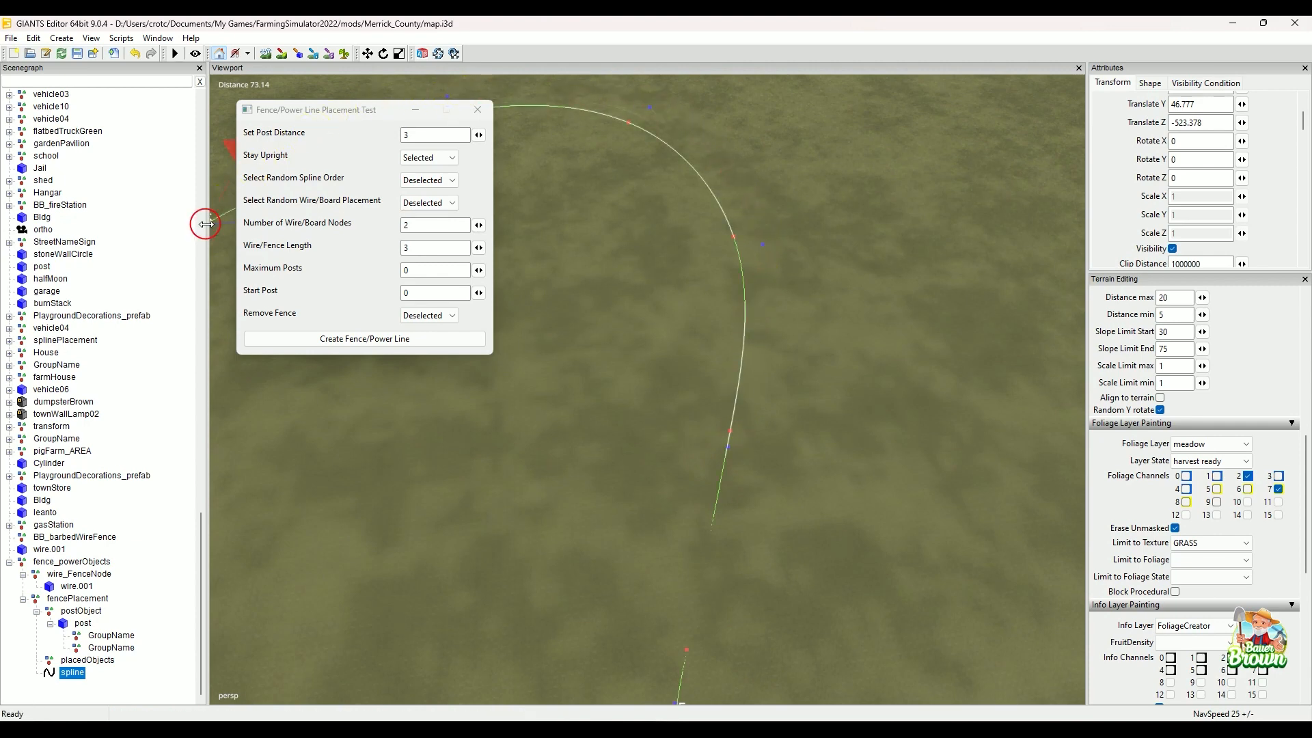
{"action": "mouse_move", "coordinate": [660, 289]}
{"action": "left_mouse_down", "text": "alt"}
{"action": "mouse_move", "coordinate": [594, 305]}
{"action": "mouse_move", "coordinate": [839, 544]}
{"action": "mouse_move", "coordinate": [694, 602]}
{"action": "mouse_move", "coordinate": [750, 636]}
{"action": "mouse_move", "coordinate": [785, 510]}
{"action": "mouse_move", "coordinate": [764, 492]}
{"action": "mouse_move", "coordinate": [704, 483]}
{"action": "left_mouse_up", "text": "alt"}
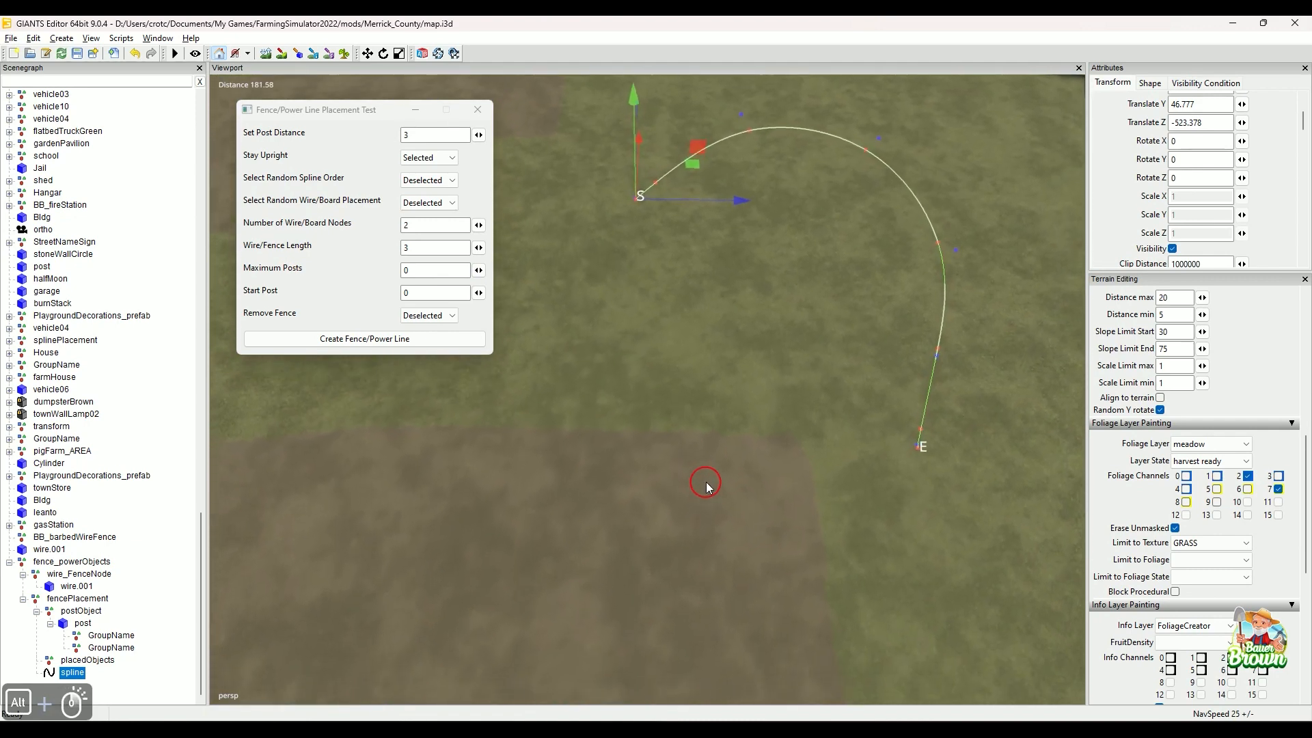
Continue the spline over the brown field and back, forming a nearly closed loop with its start beside its end.
{"action": "key", "text": "ctrl+b"}
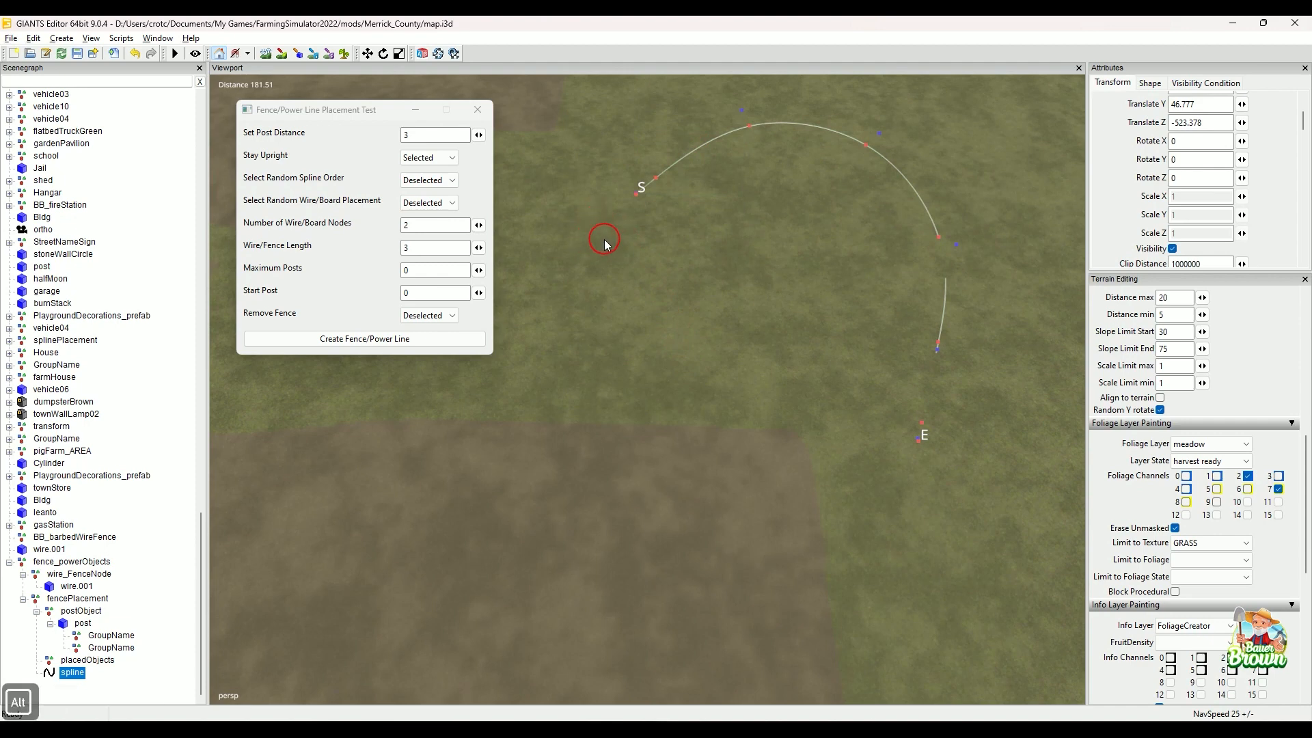
{"action": "left_click_drag", "start_coordinate": [606, 246], "coordinate": [886, 436], "text": "alt"}
{"action": "key", "text": "ctrl+b"}
{"action": "left_click", "coordinate": [886, 436]}
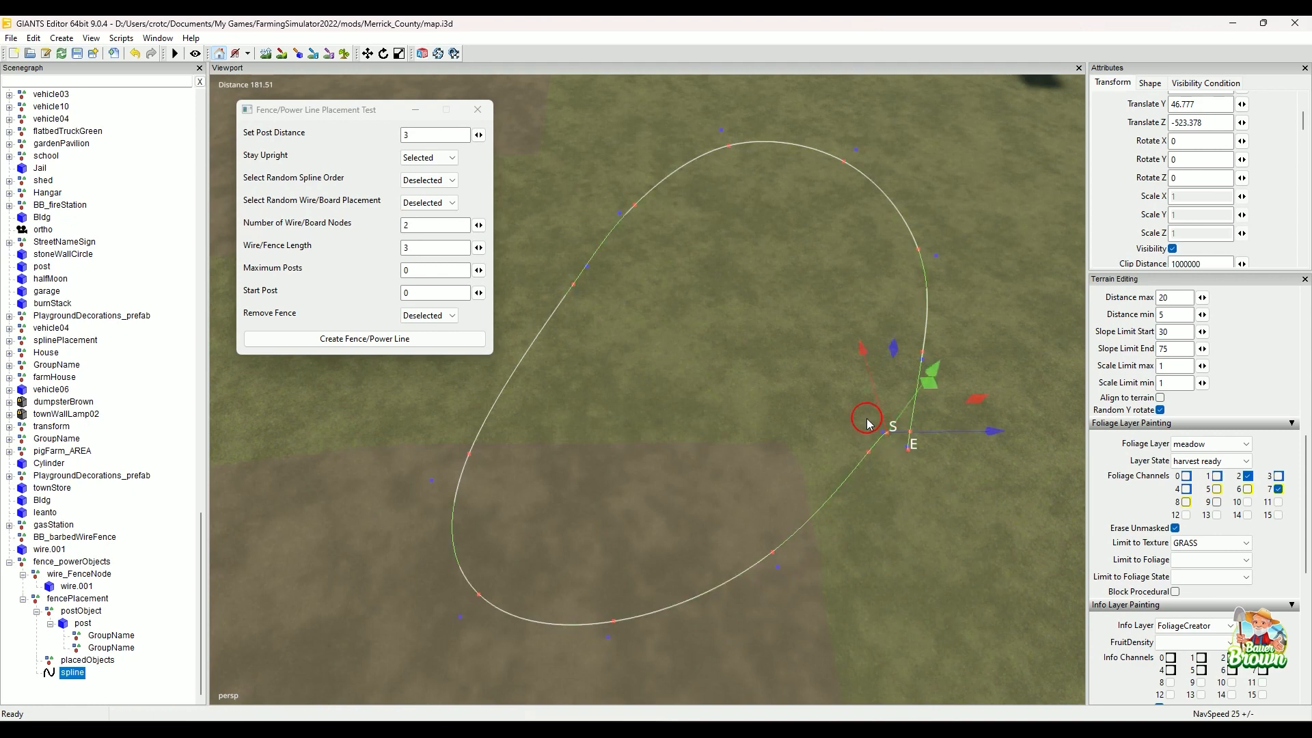
Generate the barbed wire fence along the looped spline with the fencePlacement group selected.
{"action": "left_click_drag", "start_coordinate": [970, 507], "coordinate": [692, 193], "text": "alt"}
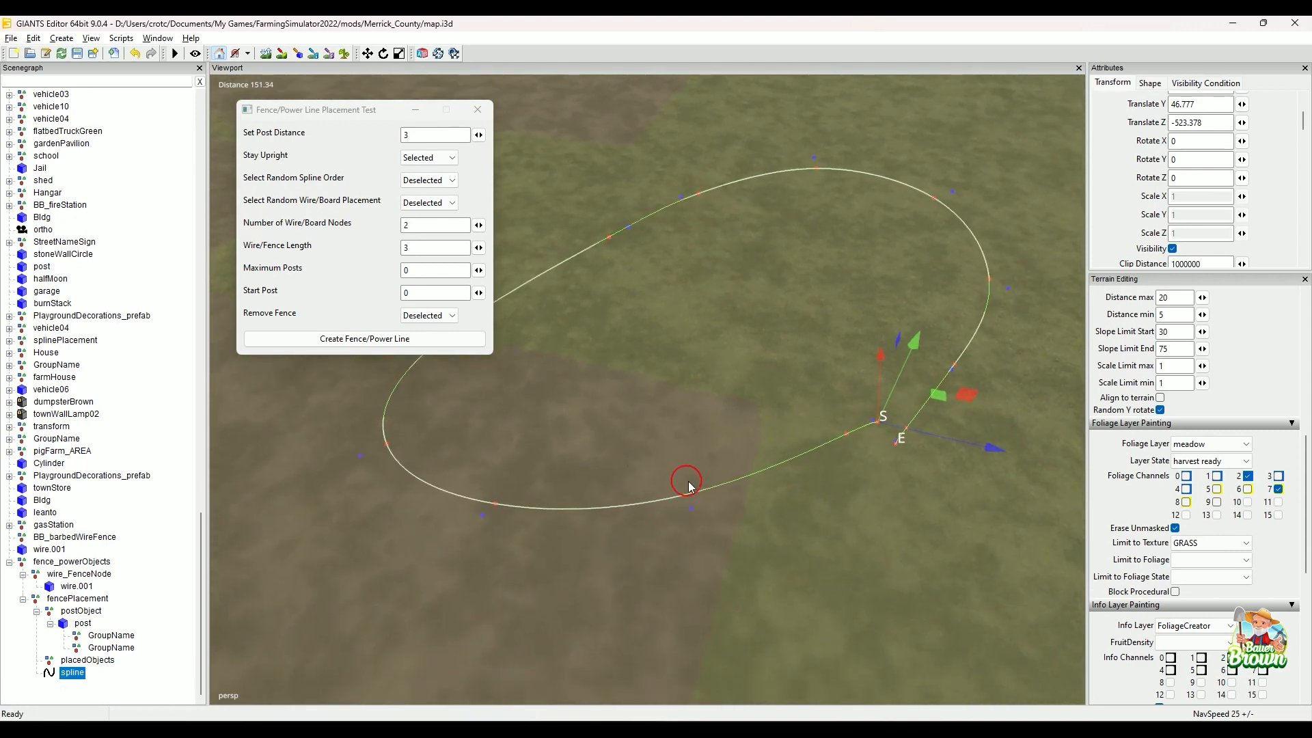
{"action": "left_click_drag", "start_coordinate": [691, 473], "coordinate": [811, 376], "text": "alt"}
{"action": "left_click_drag", "start_coordinate": [804, 425], "coordinate": [783, 447], "text": "alt"}
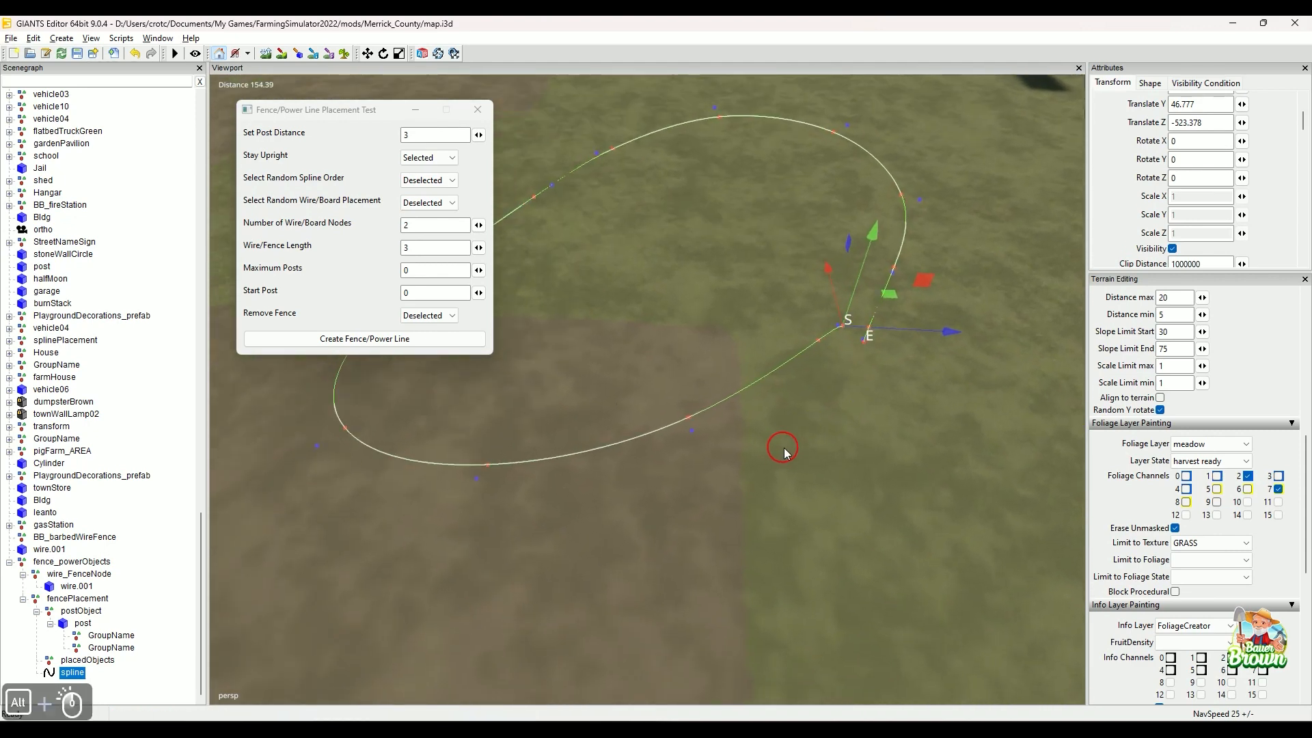
{"action": "middle_click_drag", "start_coordinate": [784, 448], "coordinate": [814, 496], "text": "alt"}
{"action": "left_click_drag", "start_coordinate": [814, 497], "coordinate": [767, 477], "text": "alt"}
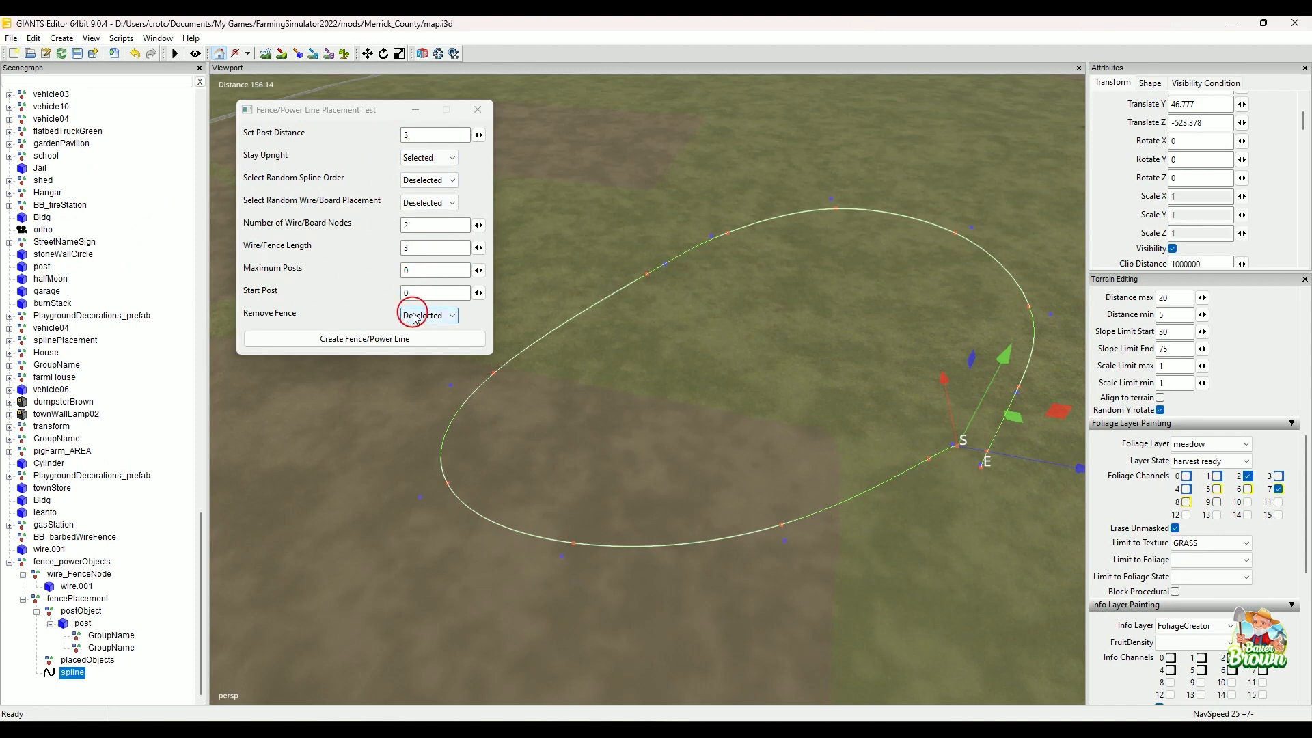
{"action": "left_click_drag", "start_coordinate": [747, 463], "coordinate": [701, 520], "text": "alt"}
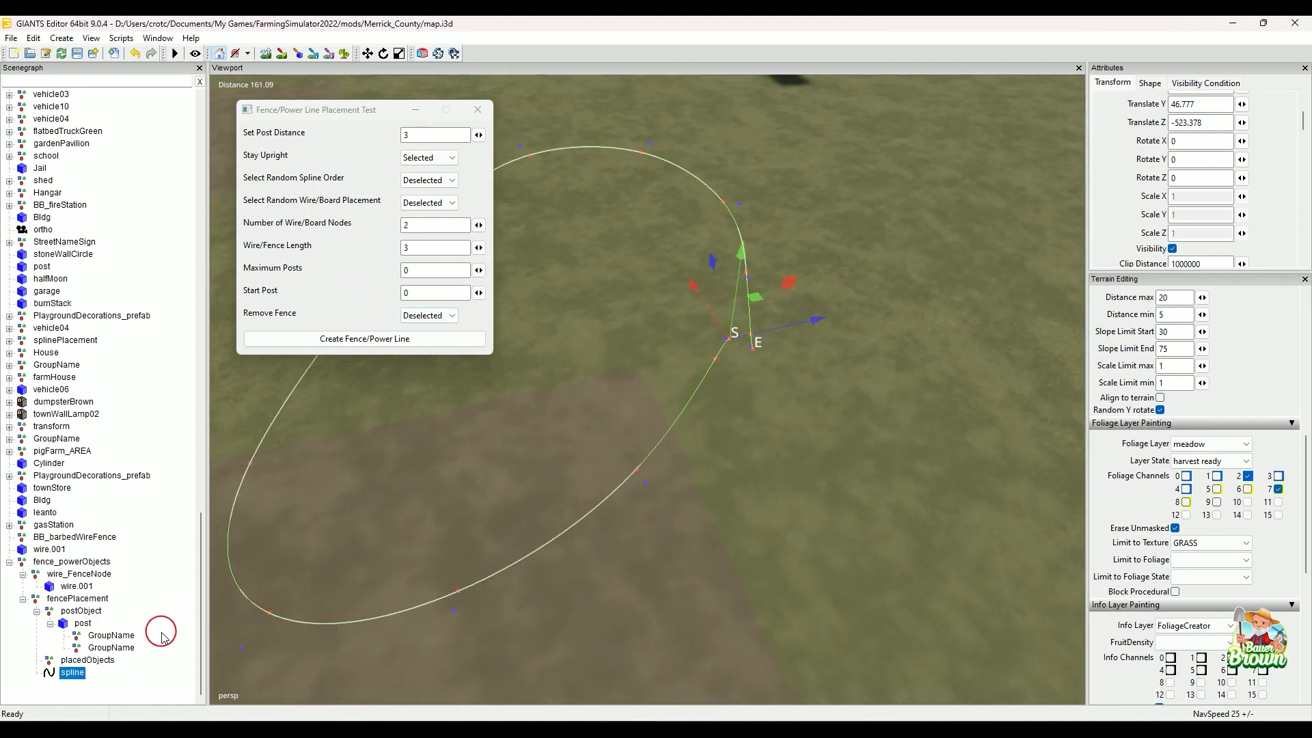
{"action": "left_click", "coordinate": [82, 623]}
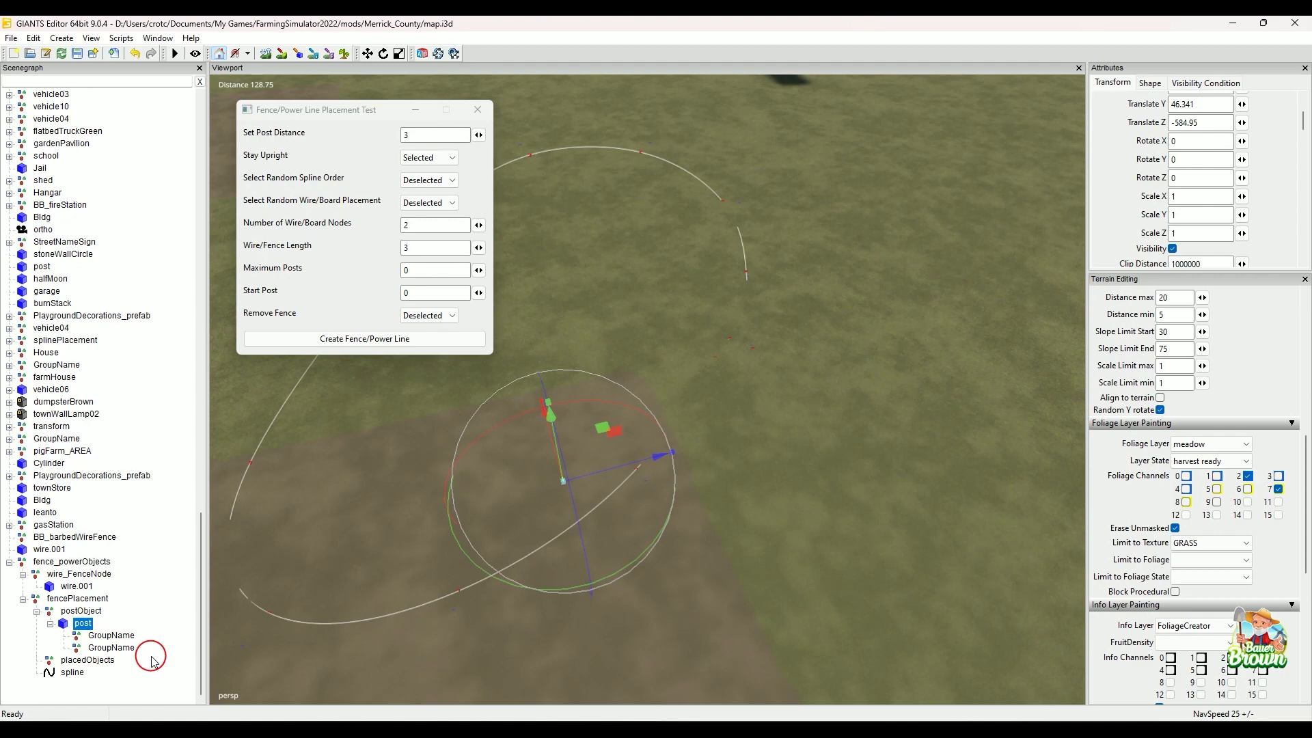
{"action": "left_click", "coordinate": [77, 599]}
{"action": "left_click_drag", "start_coordinate": [380, 402], "coordinate": [677, 474], "text": "alt"}
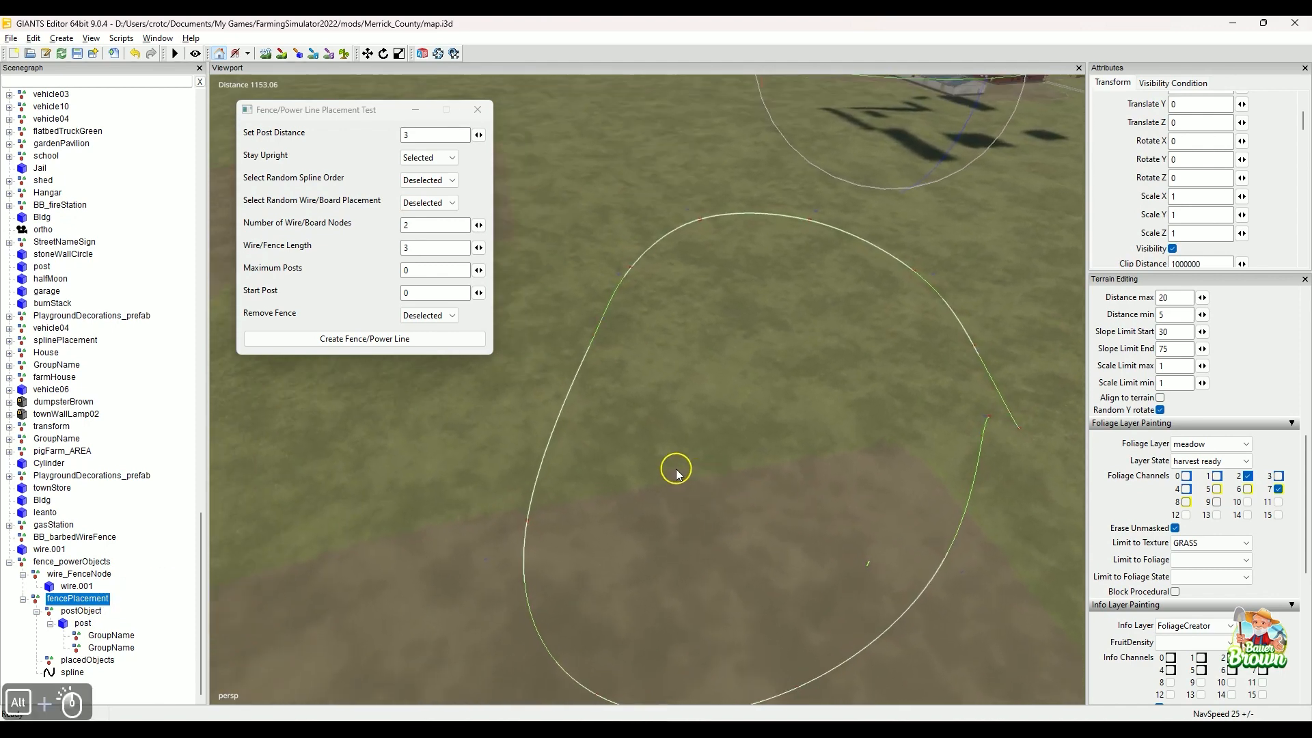
{"action": "left_click", "coordinate": [401, 346]}
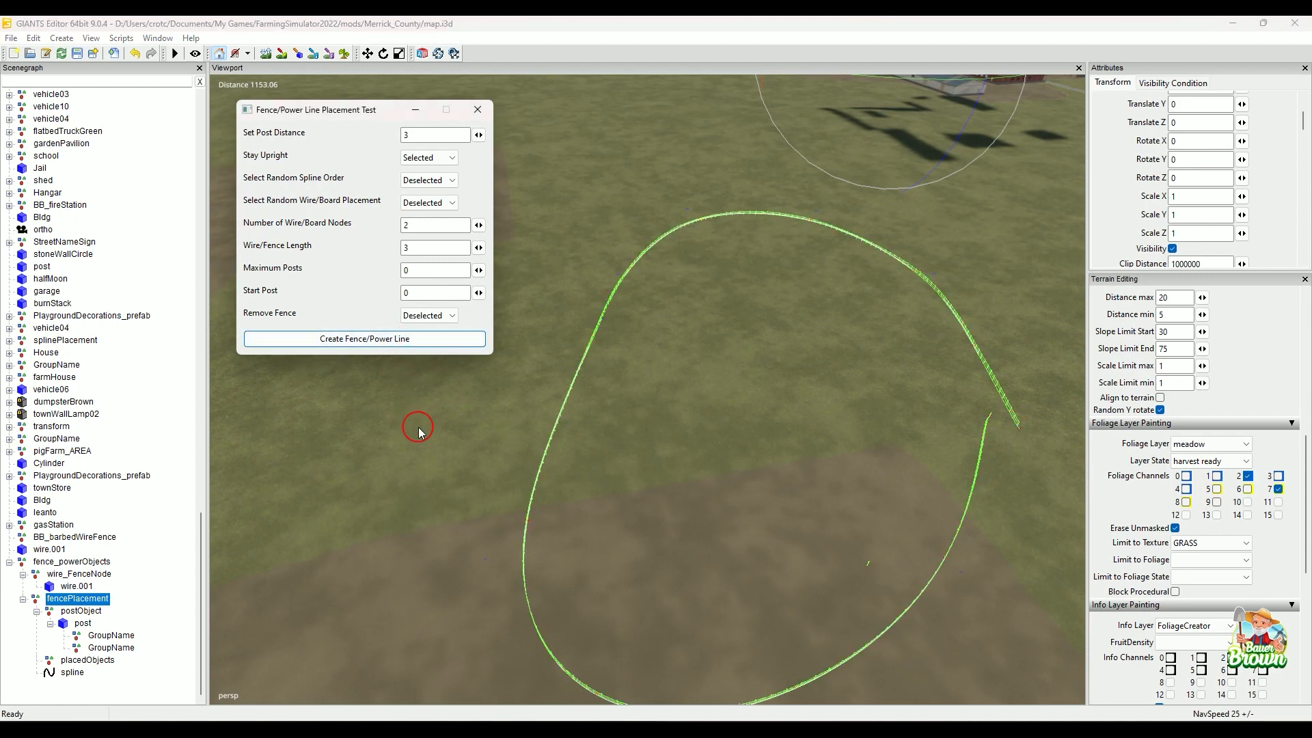
Deselect the group and examine the generated posts and the two barbed wires between them at close range.
{"action": "left_click_drag", "start_coordinate": [461, 465], "coordinate": [587, 389], "text": "alt"}
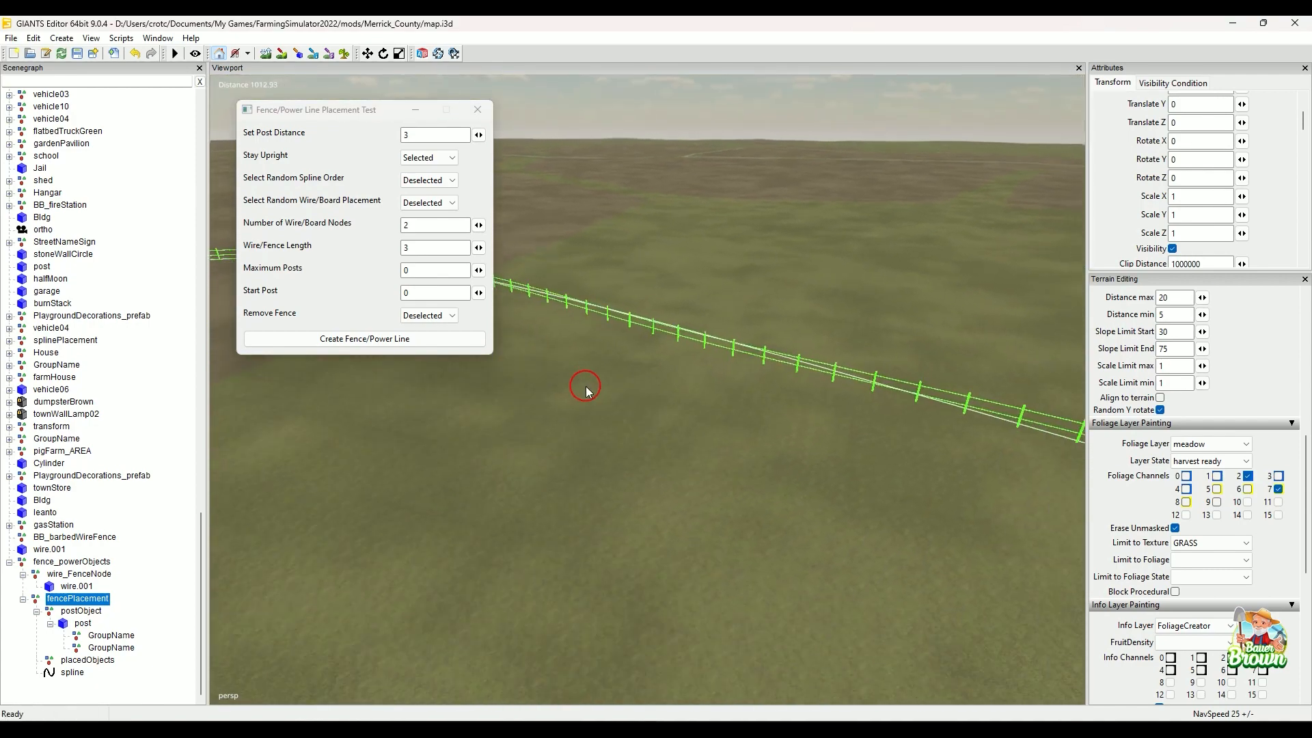
{"action": "left_click", "coordinate": [779, 110]}
{"action": "left_click_drag", "start_coordinate": [748, 402], "coordinate": [598, 492], "text": "alt"}
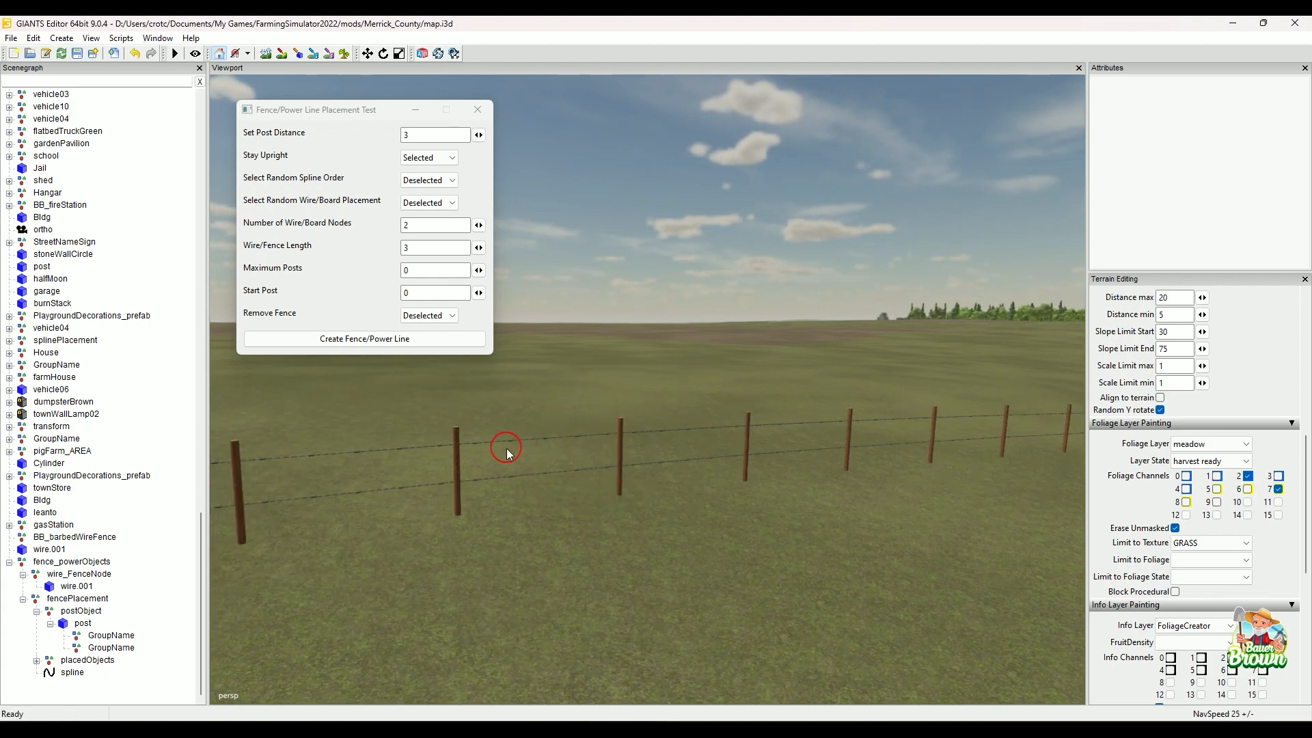
{"action": "right_click_drag", "start_coordinate": [597, 505], "coordinate": [598, 534]}
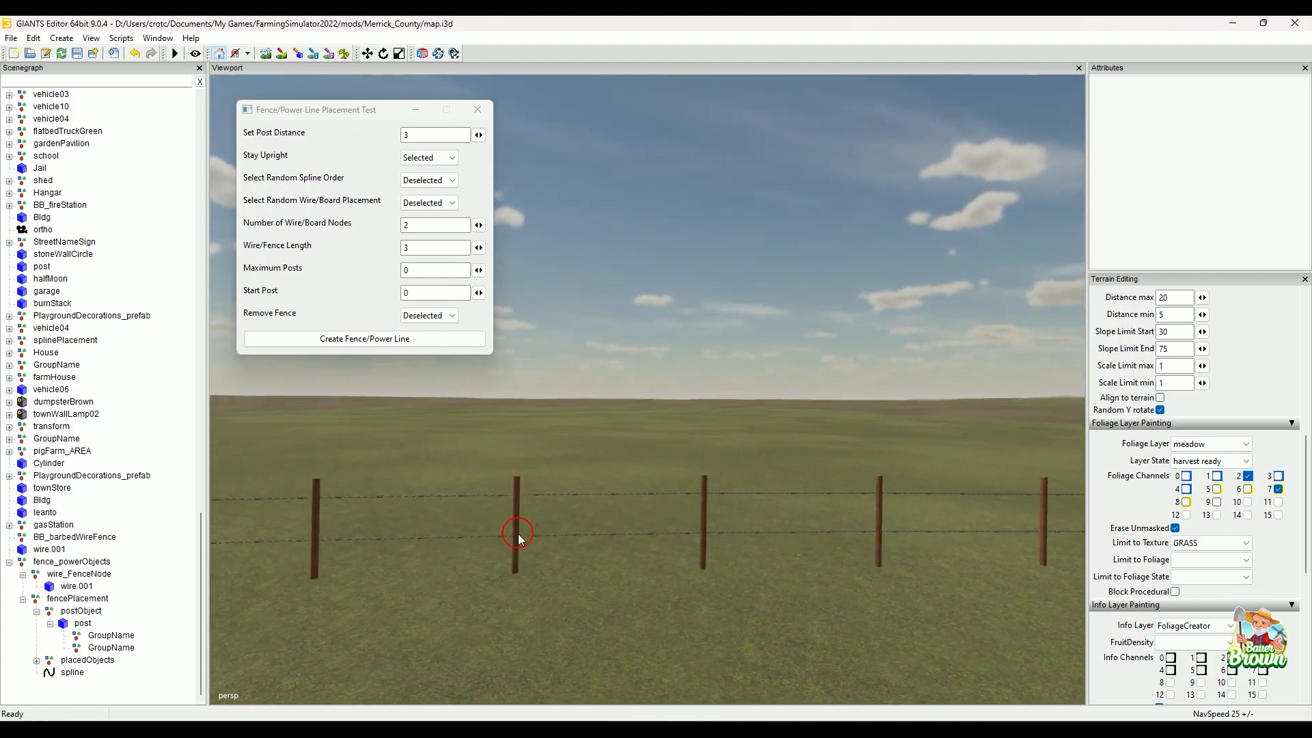
{"action": "right_click_drag", "start_coordinate": [518, 538], "coordinate": [556, 551]}
{"action": "left_click_drag", "start_coordinate": [557, 551], "coordinate": [502, 520], "text": "alt"}
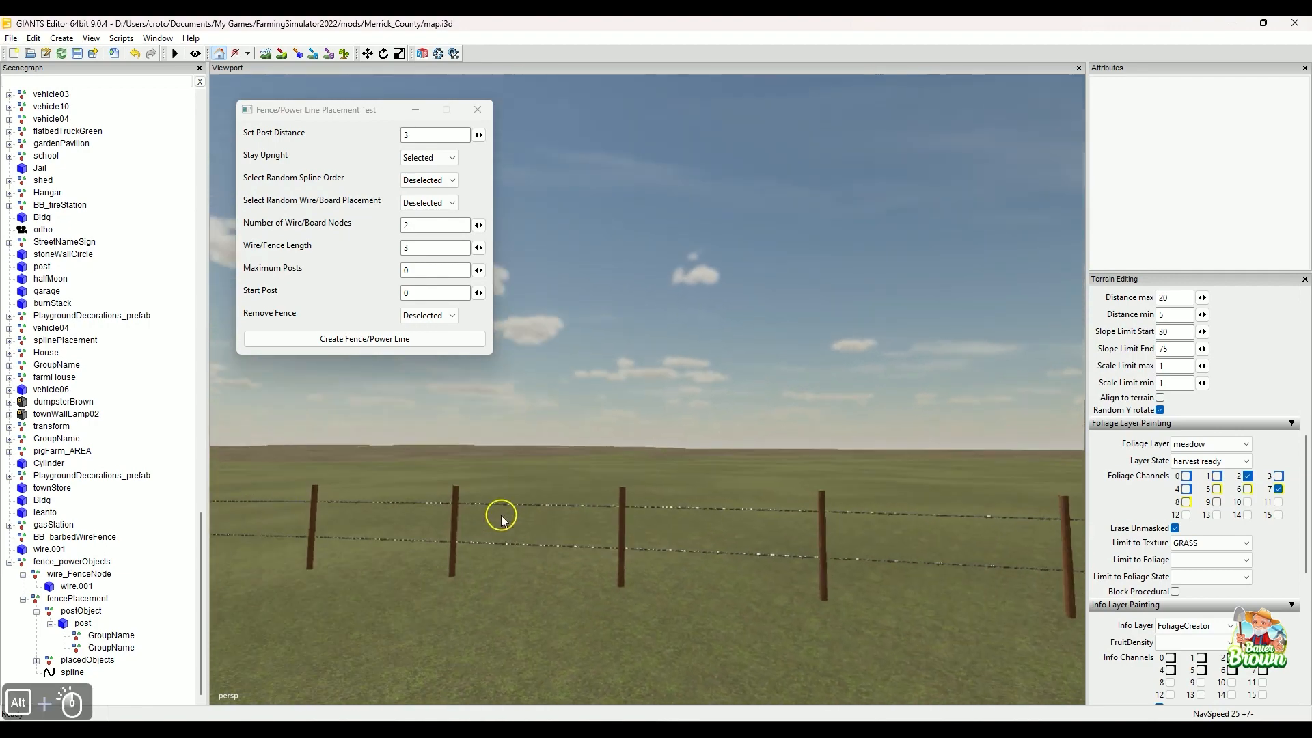
{"action": "right_click_drag", "start_coordinate": [503, 519], "coordinate": [395, 572]}
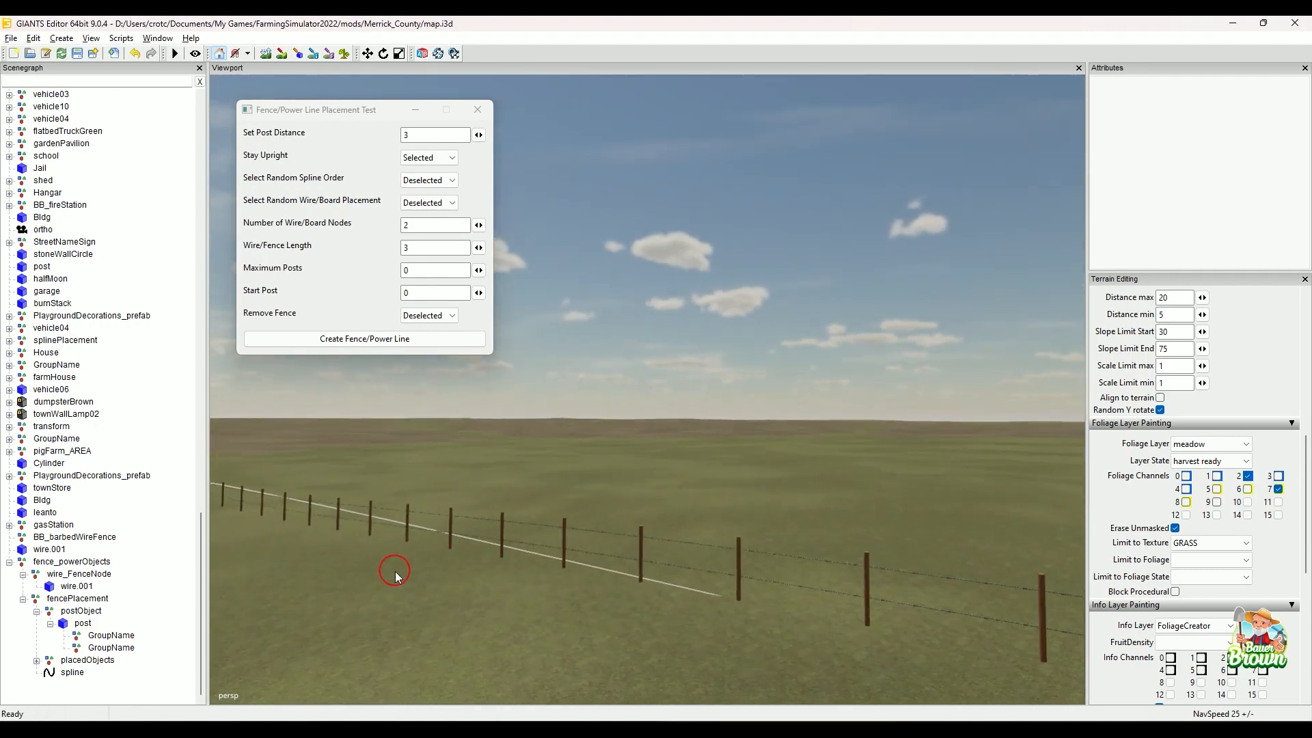
{"action": "left_click_drag", "start_coordinate": [395, 571], "coordinate": [503, 534], "text": "alt"}
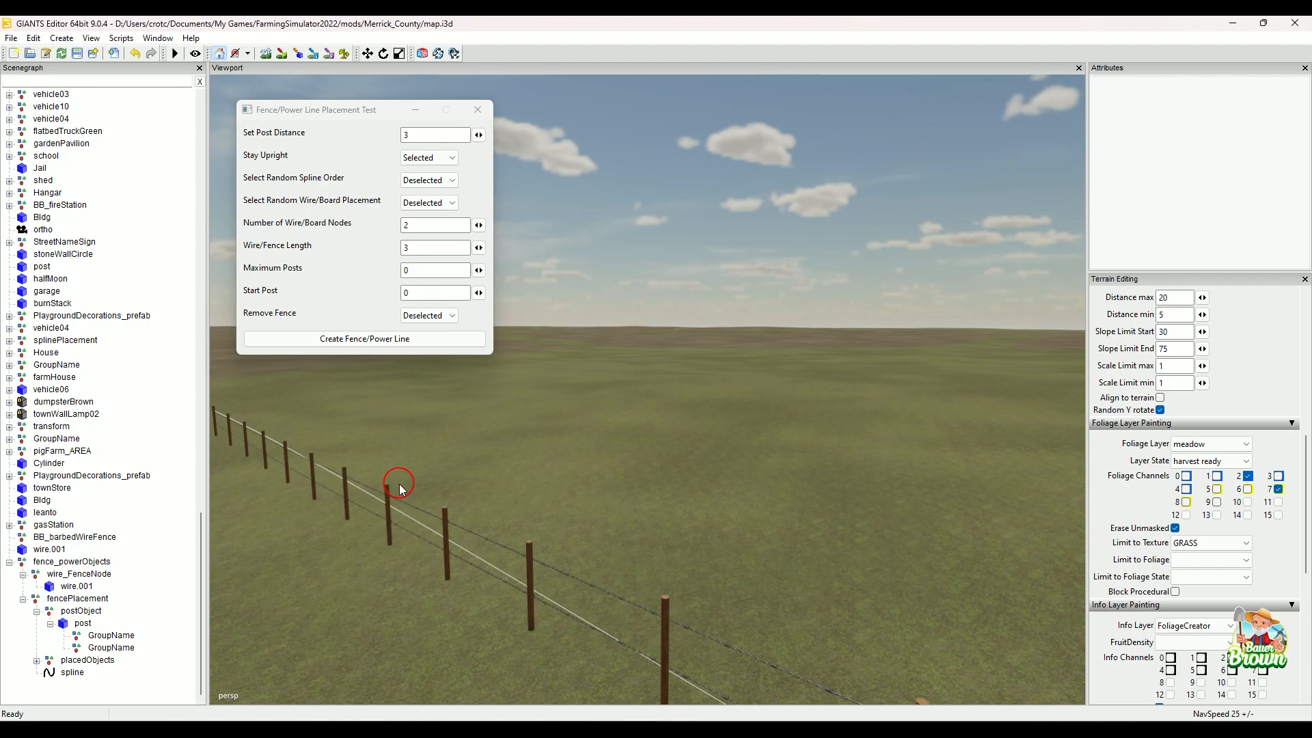
Check how the fence follows the spline's curves around the loop, then select placedObjects to highlight the generated pieces.
{"action": "left_click_drag", "start_coordinate": [470, 439], "coordinate": [587, 518], "text": "alt"}
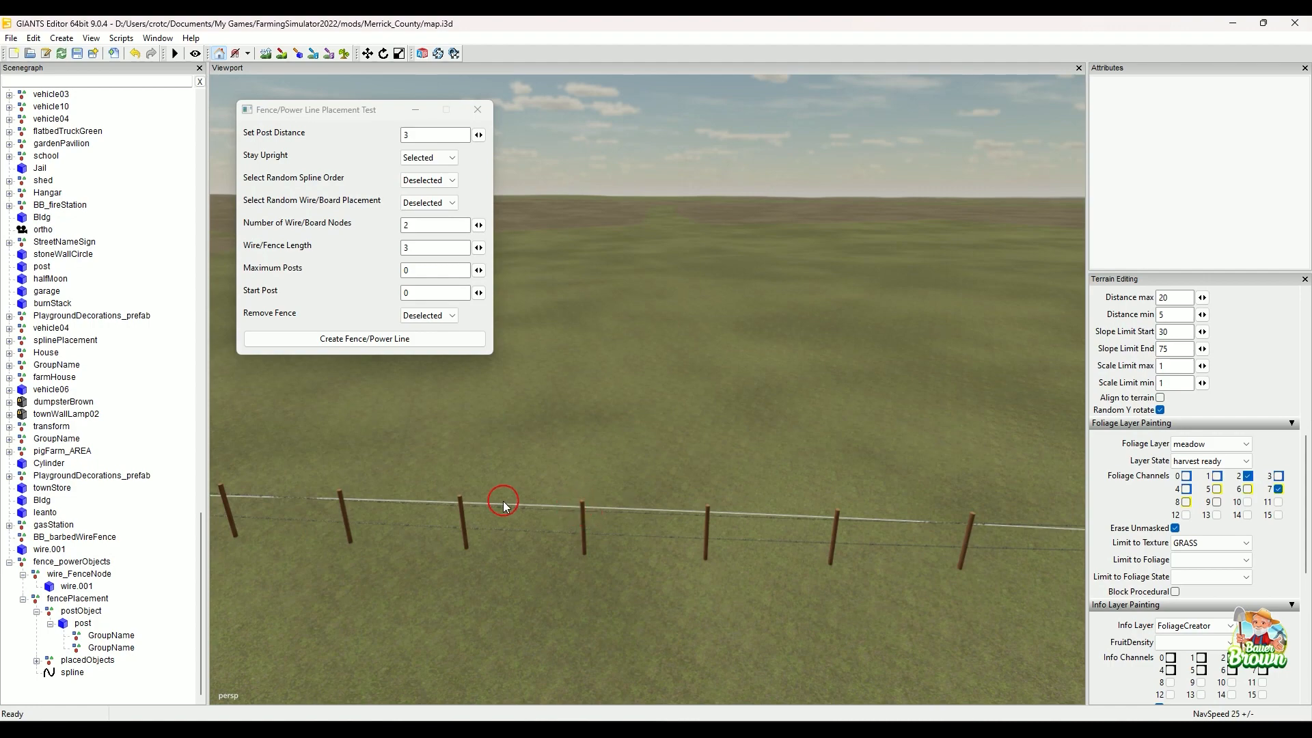
{"action": "left_click_drag", "start_coordinate": [503, 506], "coordinate": [494, 562], "text": "alt"}
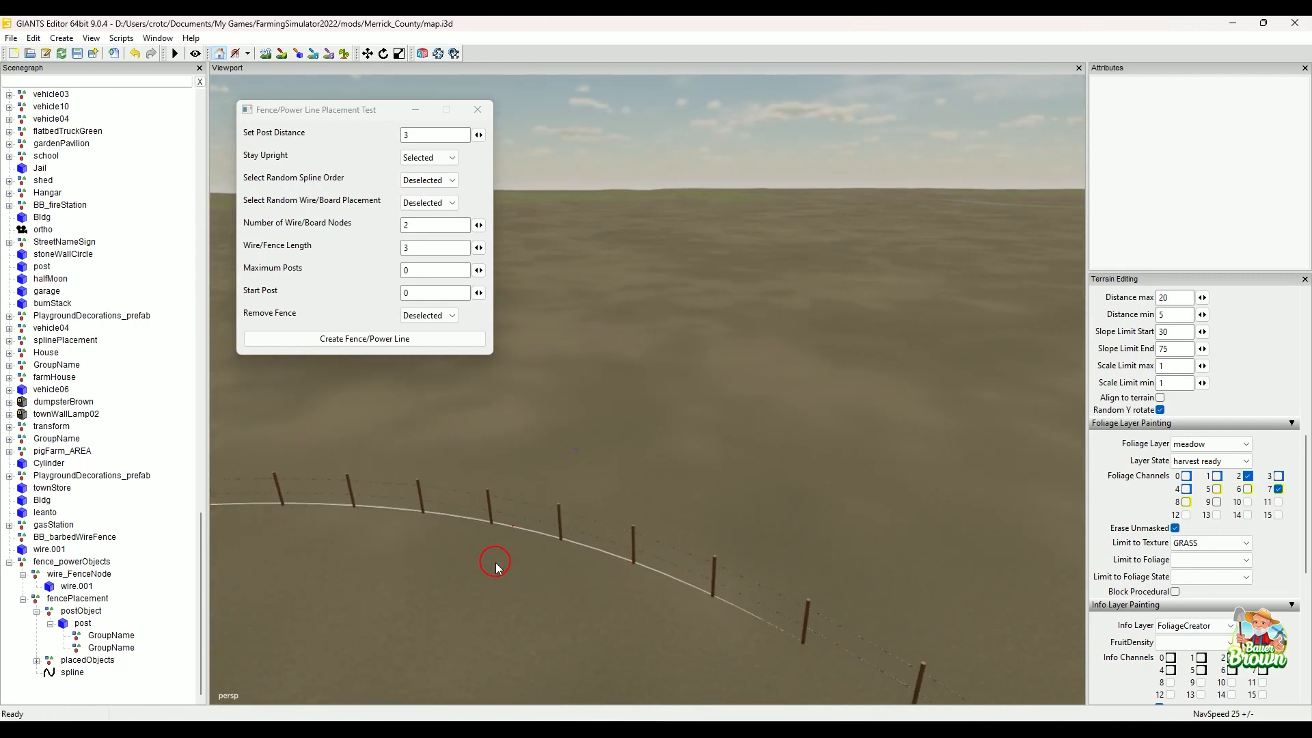
{"action": "left_click_drag", "start_coordinate": [547, 469], "coordinate": [767, 470], "text": "alt"}
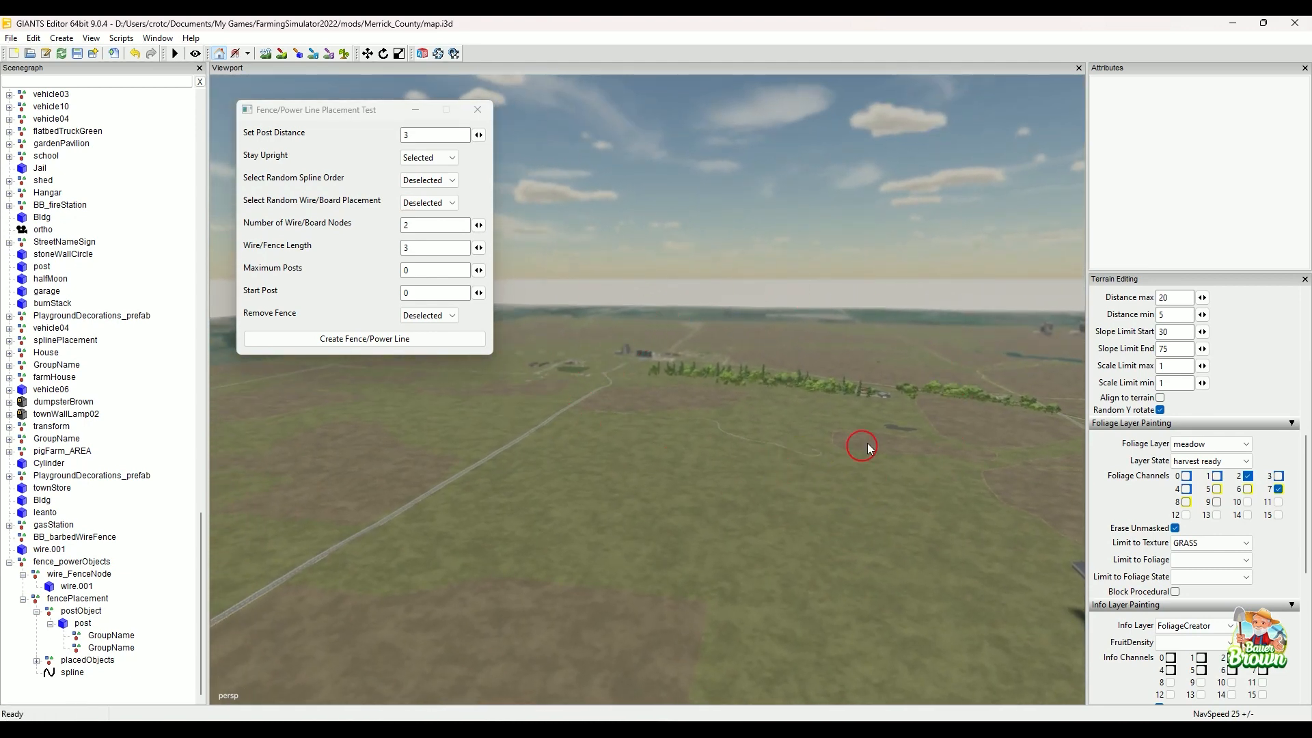
{"action": "left_click_drag", "start_coordinate": [564, 438], "coordinate": [966, 253], "text": "alt"}
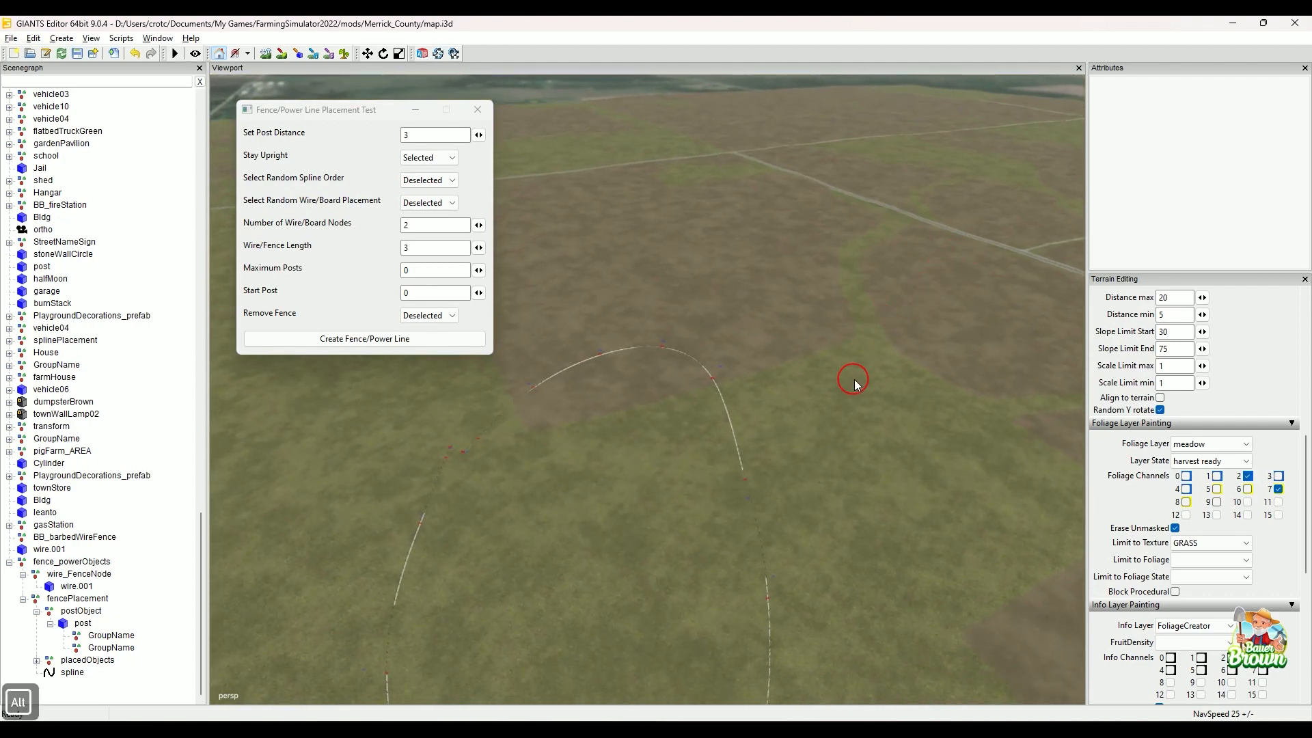
{"action": "left_click_drag", "start_coordinate": [855, 381], "coordinate": [765, 369], "text": "alt"}
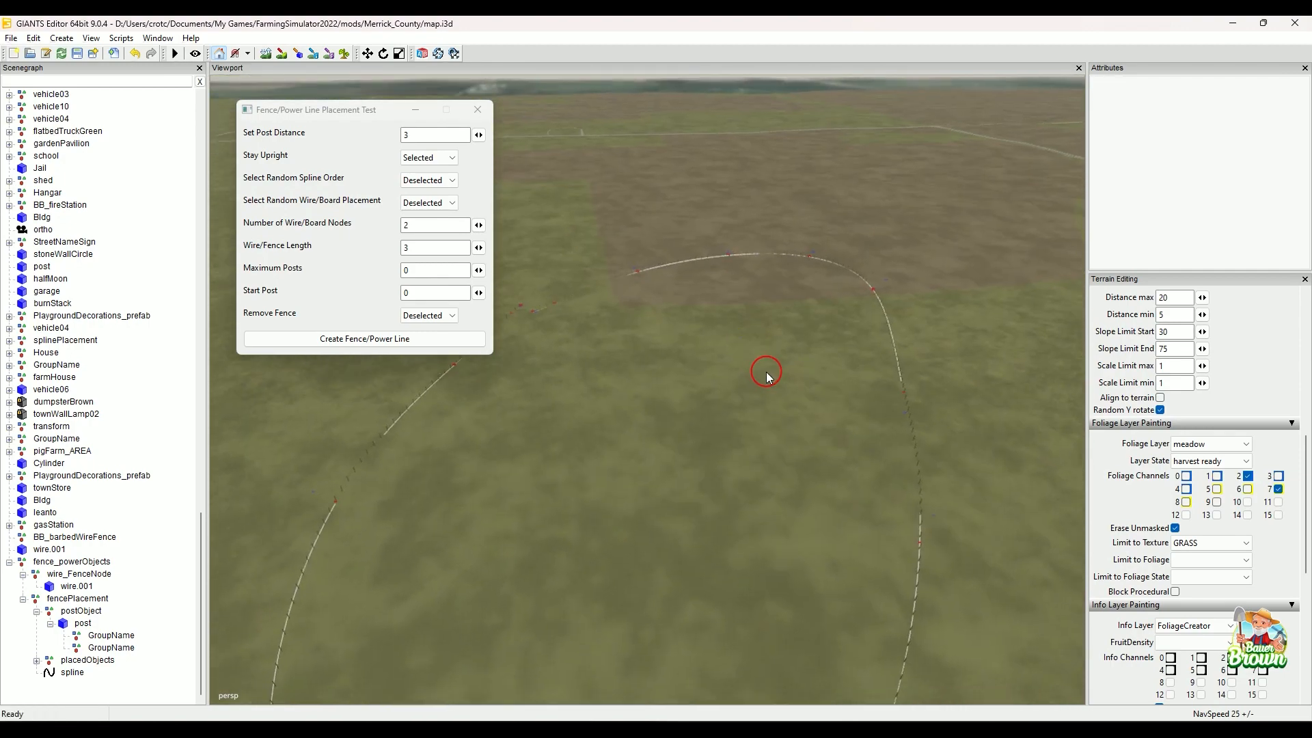
{"action": "left_click_drag", "start_coordinate": [768, 460], "coordinate": [784, 419], "text": "alt"}
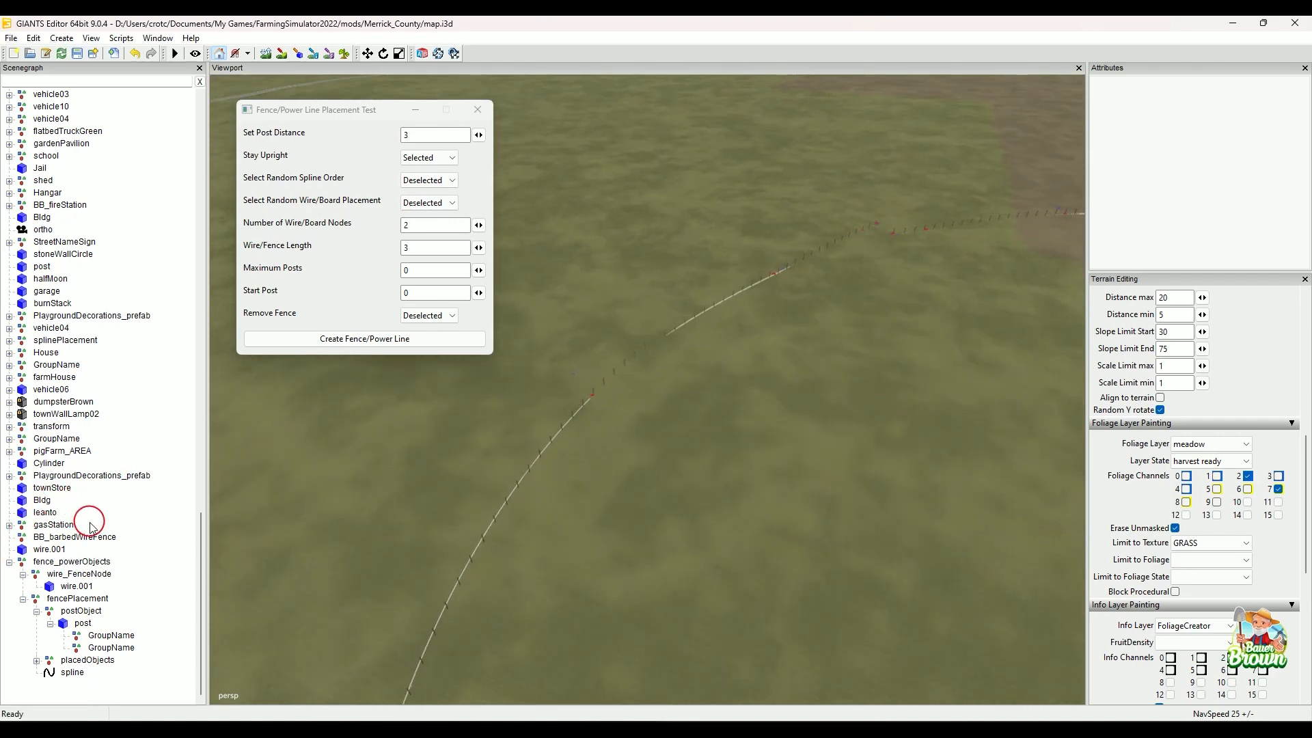
{"action": "left_click", "coordinate": [91, 664]}
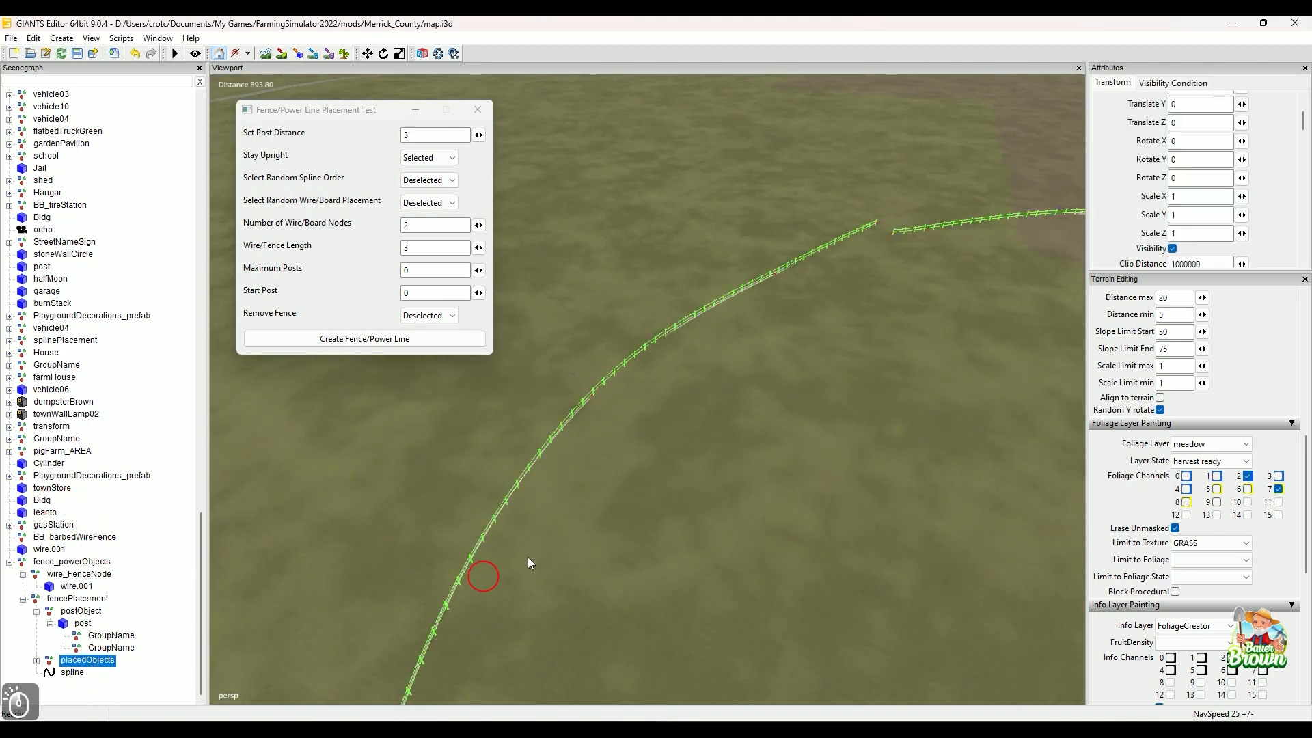
{"action": "left_click_drag", "start_coordinate": [703, 416], "coordinate": [672, 408], "text": "alt"}
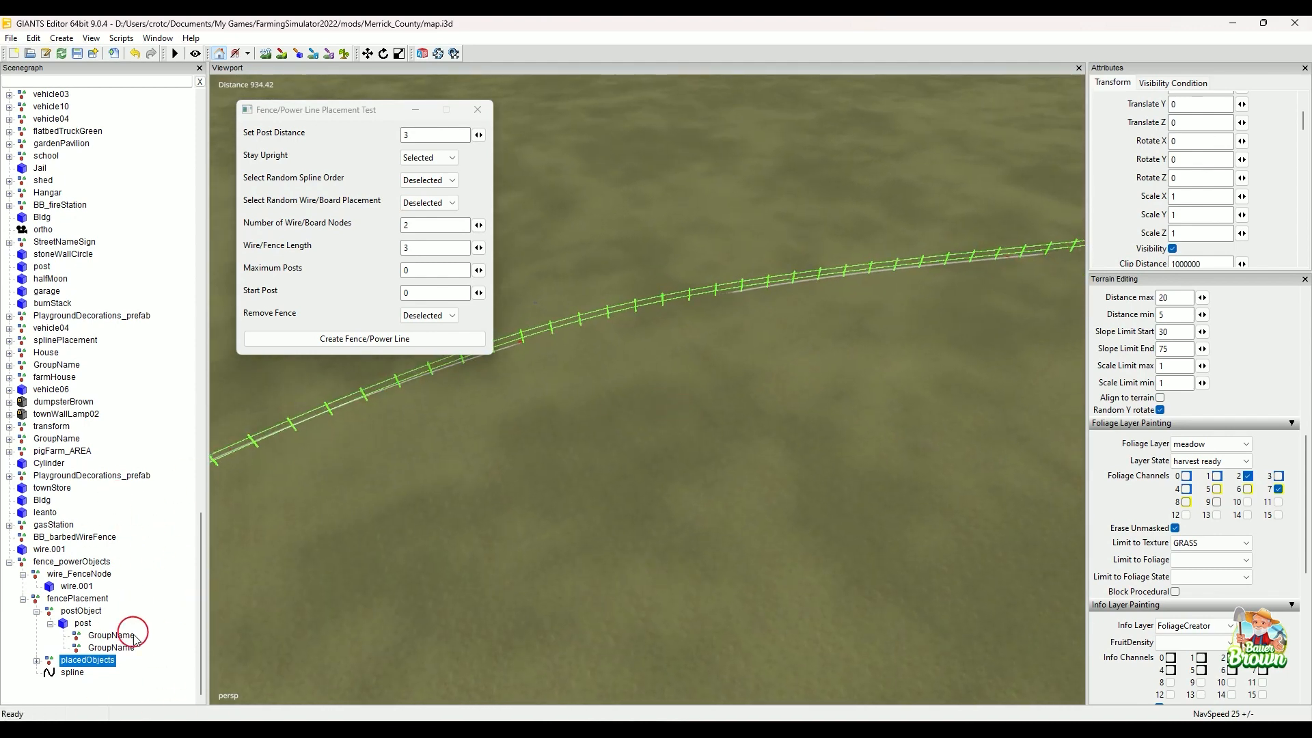
{"action": "left_click_drag", "start_coordinate": [941, 404], "coordinate": [784, 475], "text": "alt"}
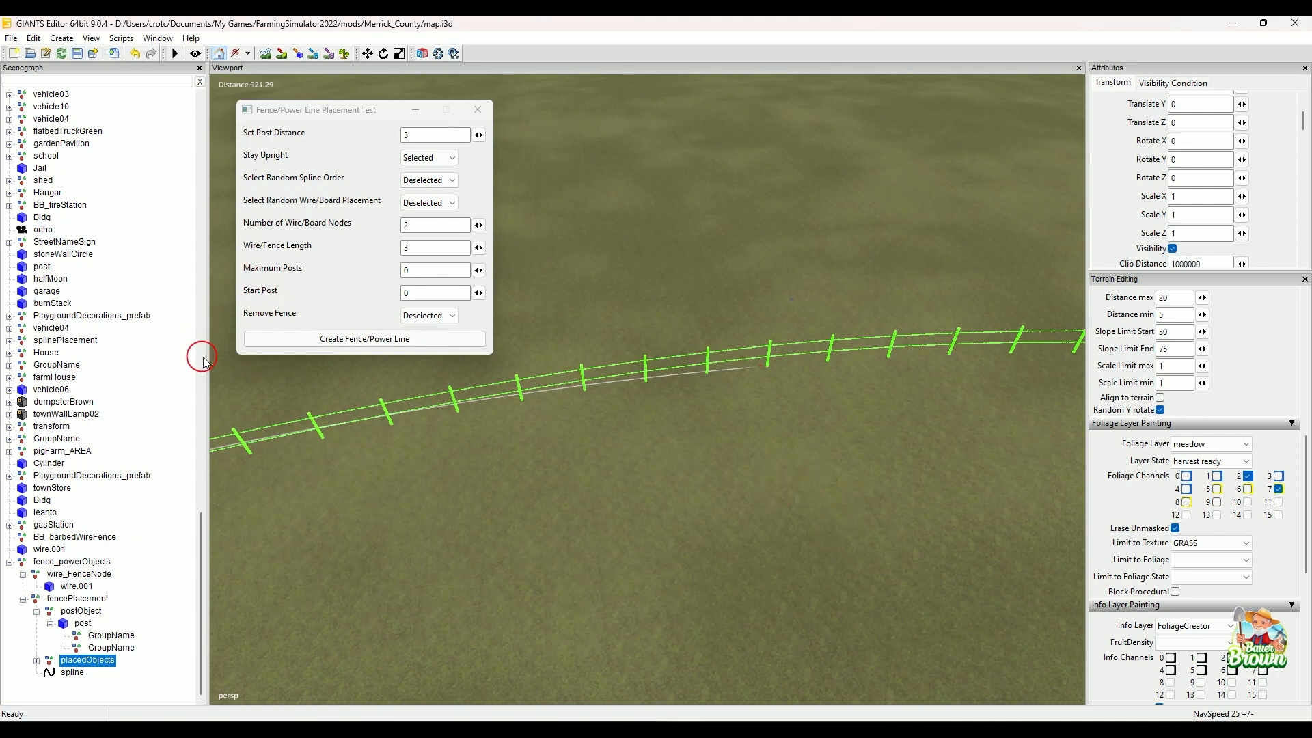
Set Remove Fence to Selected and run the script on fencePlacement to delete the generated fence from the spline.
{"action": "left_click", "coordinate": [452, 317]}
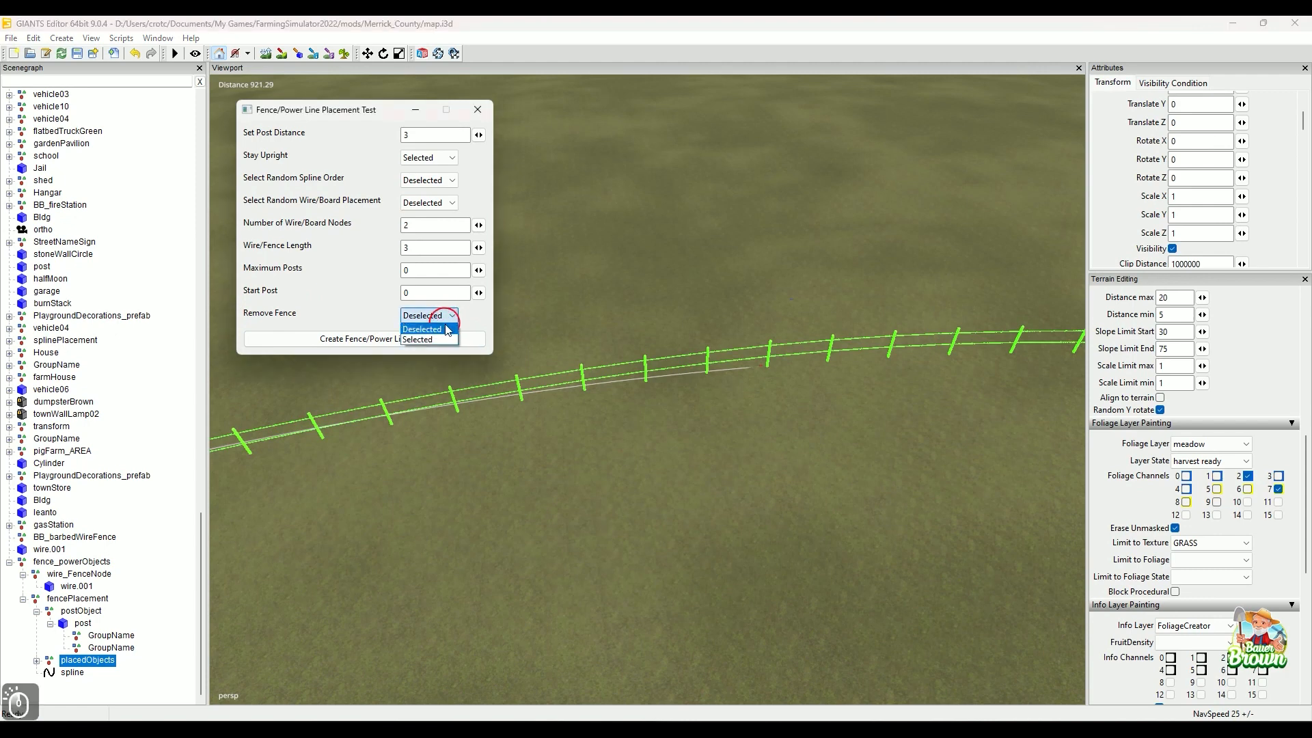
{"action": "left_click", "coordinate": [439, 337]}
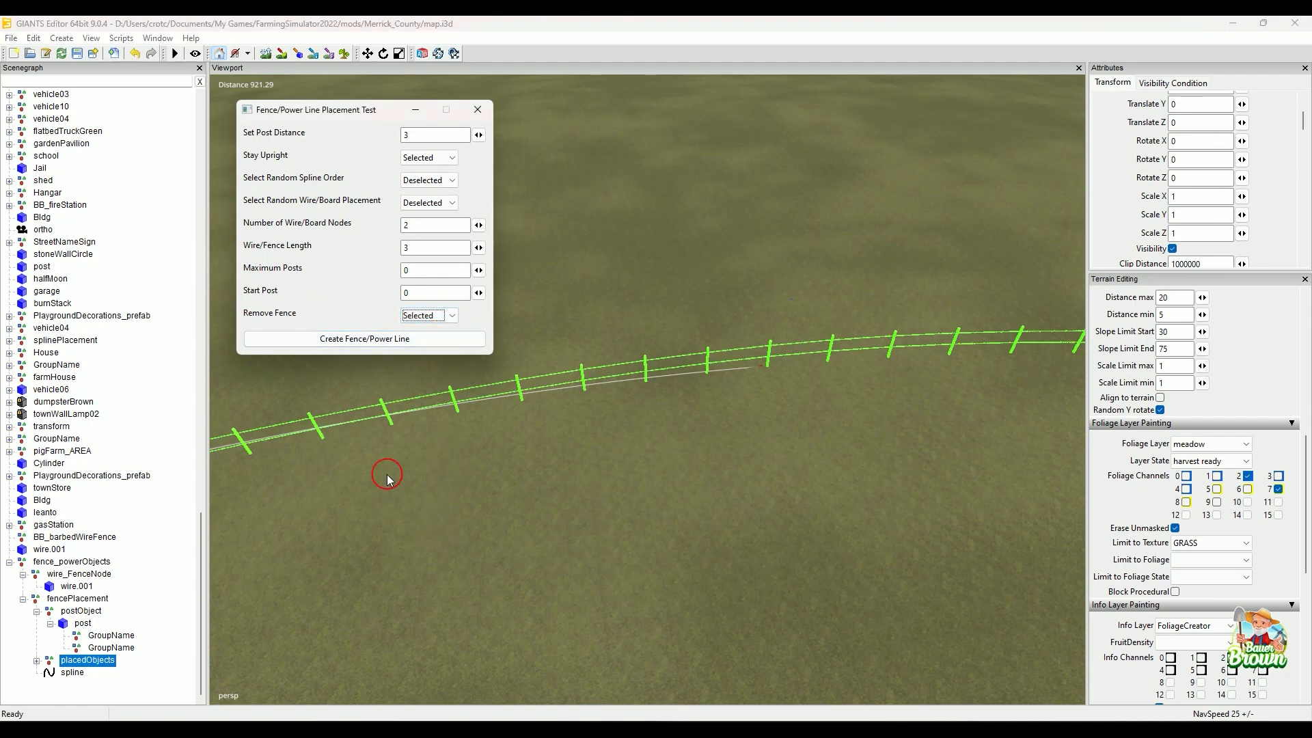
{"action": "left_click", "coordinate": [347, 350]}
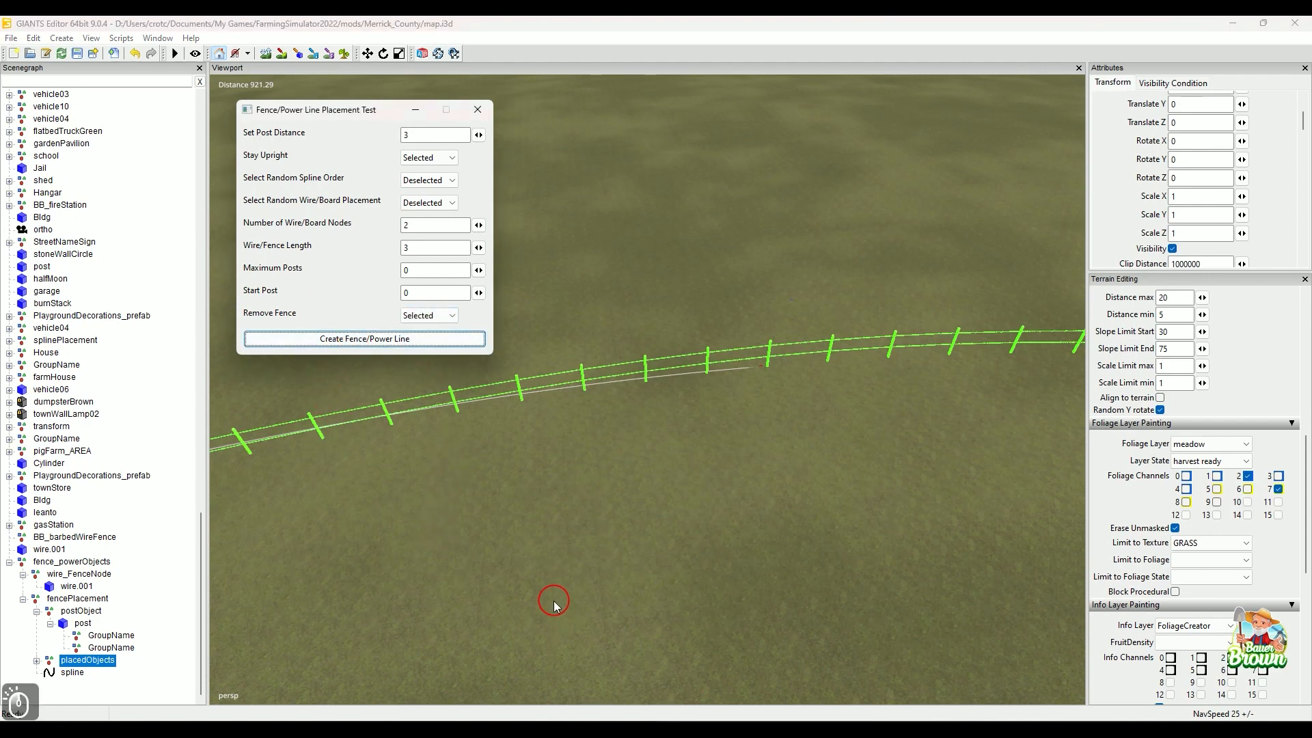
{"action": "left_click", "coordinate": [80, 599]}
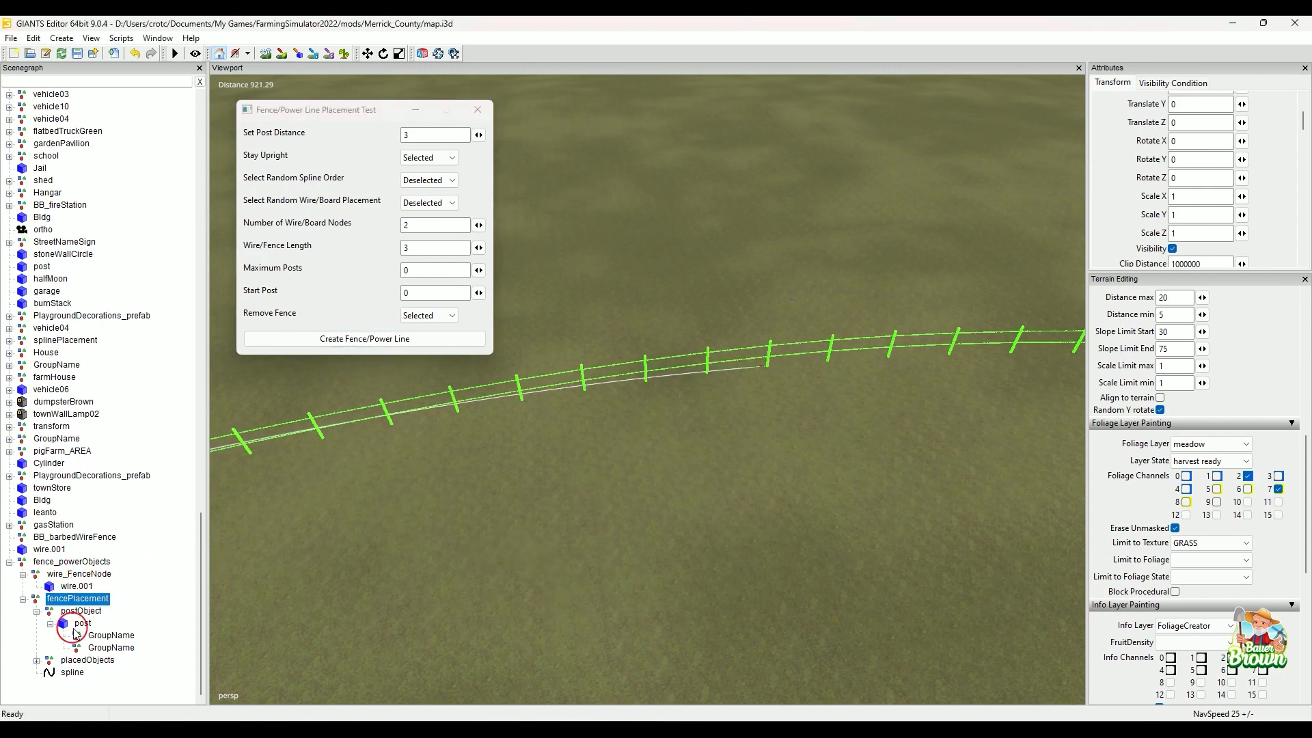
{"action": "left_click", "coordinate": [389, 340]}
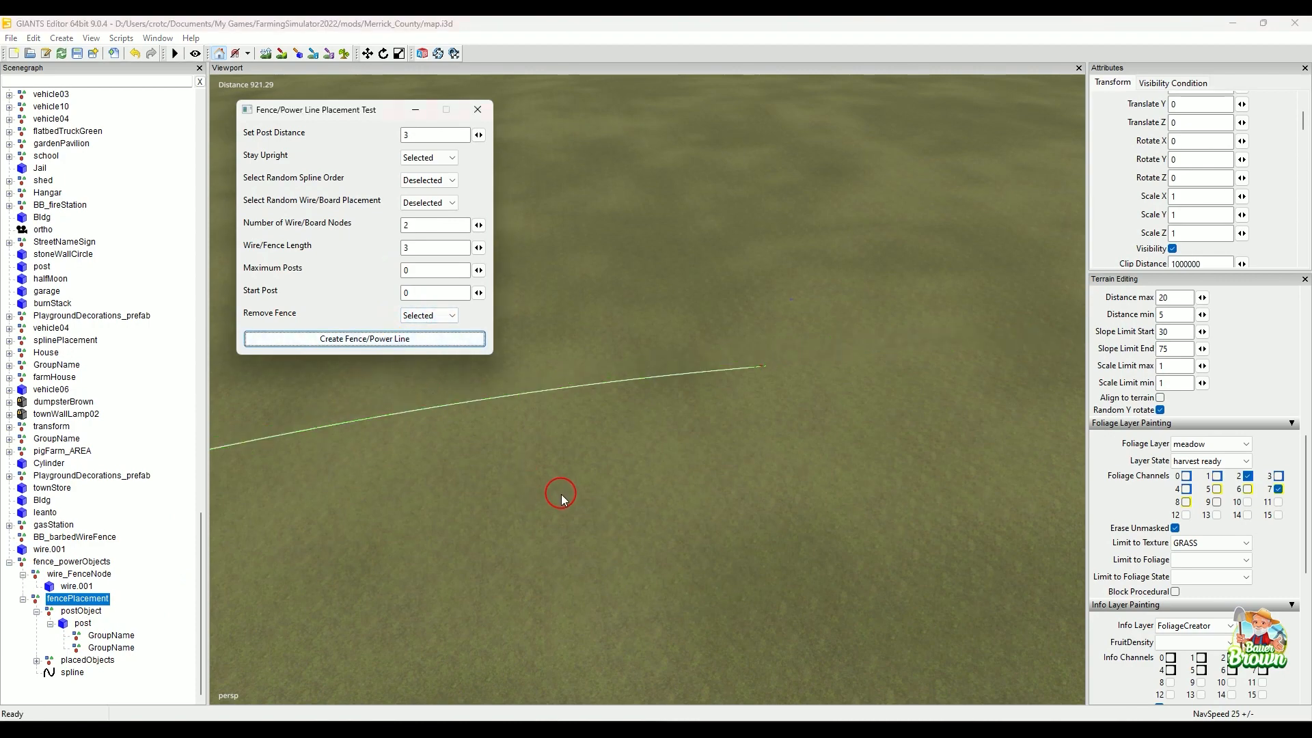
Set Remove Fence to Deselected and run the script on fencePlacement to generate the fence along the spline again.
{"action": "left_click_drag", "start_coordinate": [656, 463], "coordinate": [542, 484], "text": "alt"}
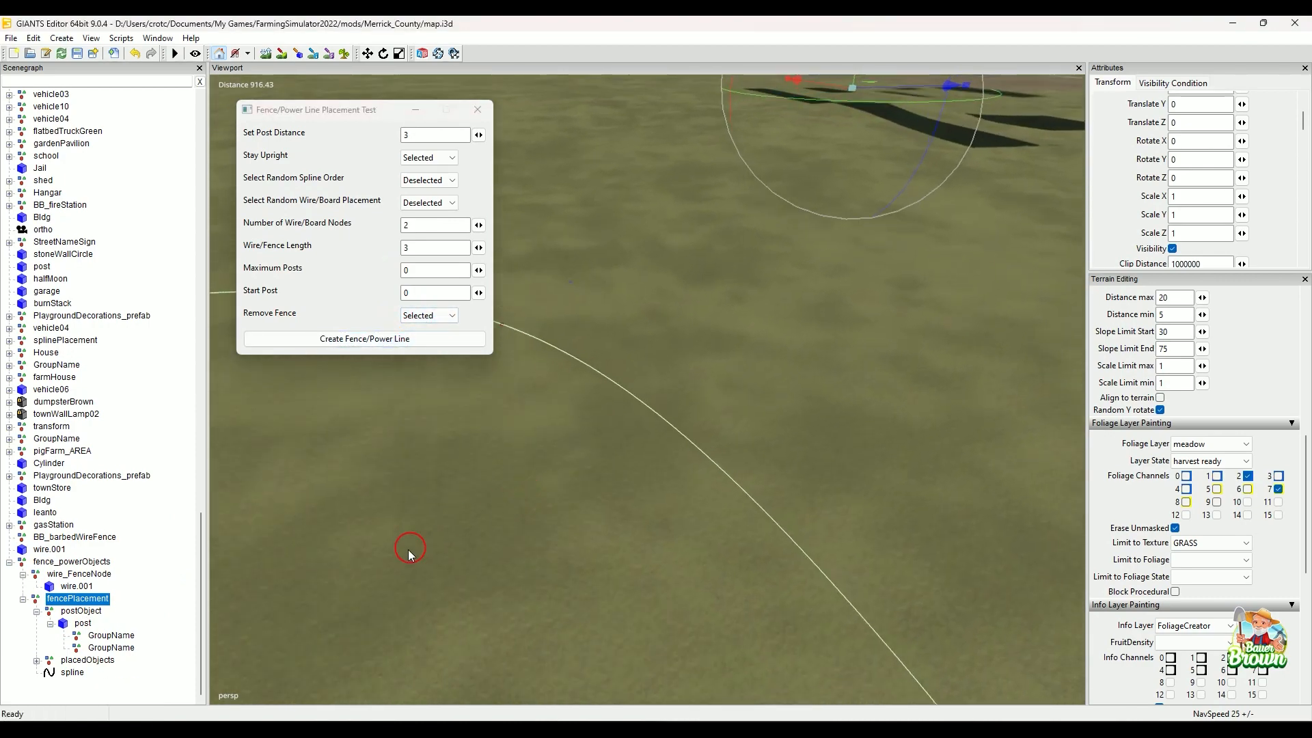
{"action": "left_click", "coordinate": [450, 323]}
{"action": "left_click", "coordinate": [445, 330]}
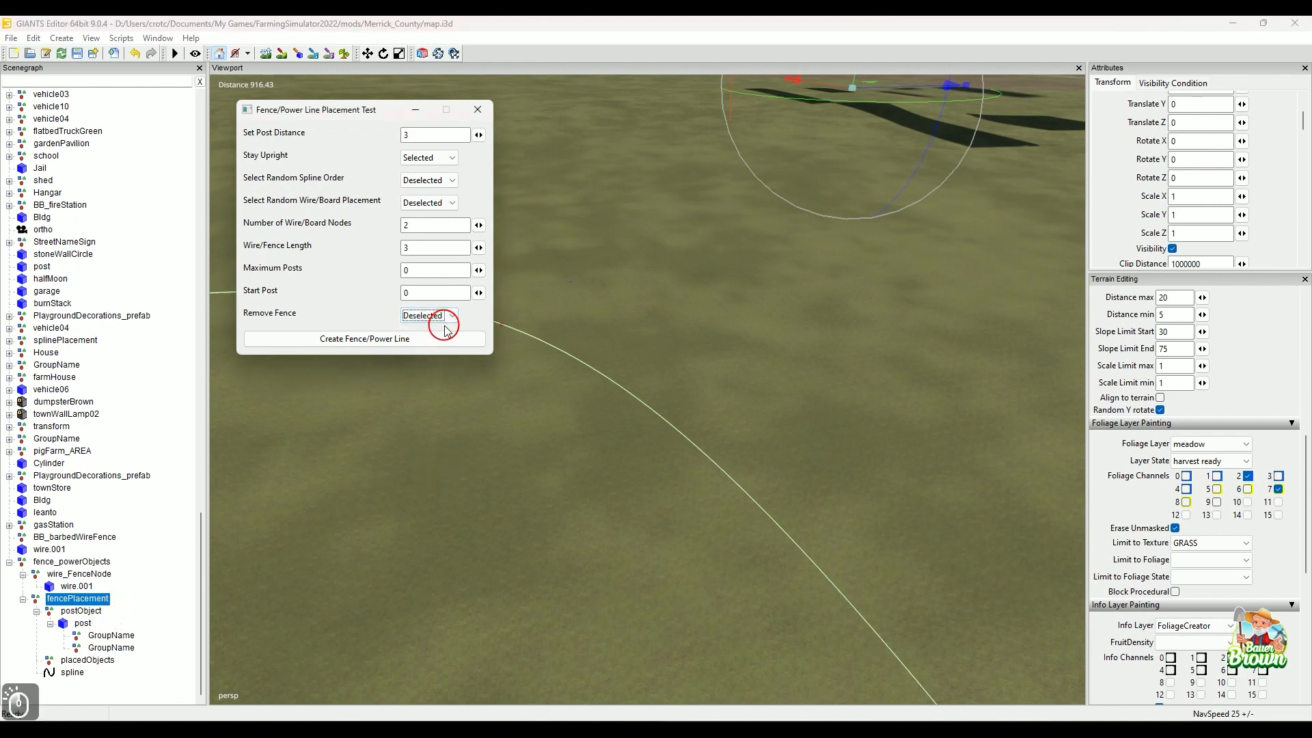
{"action": "left_click", "coordinate": [443, 339]}
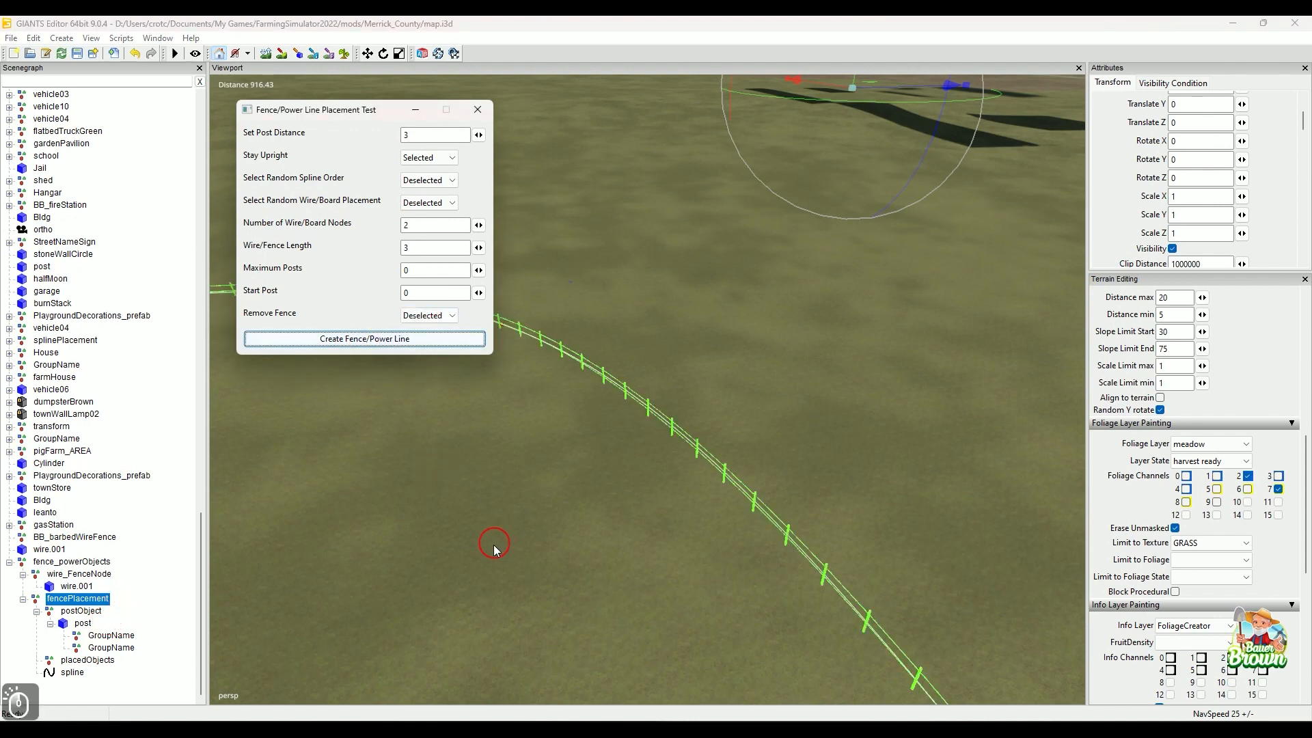
Inspect the regenerated fence around the whole loop, including the section where its two ends meet.
{"action": "left_click_drag", "start_coordinate": [494, 547], "coordinate": [736, 511], "text": "alt"}
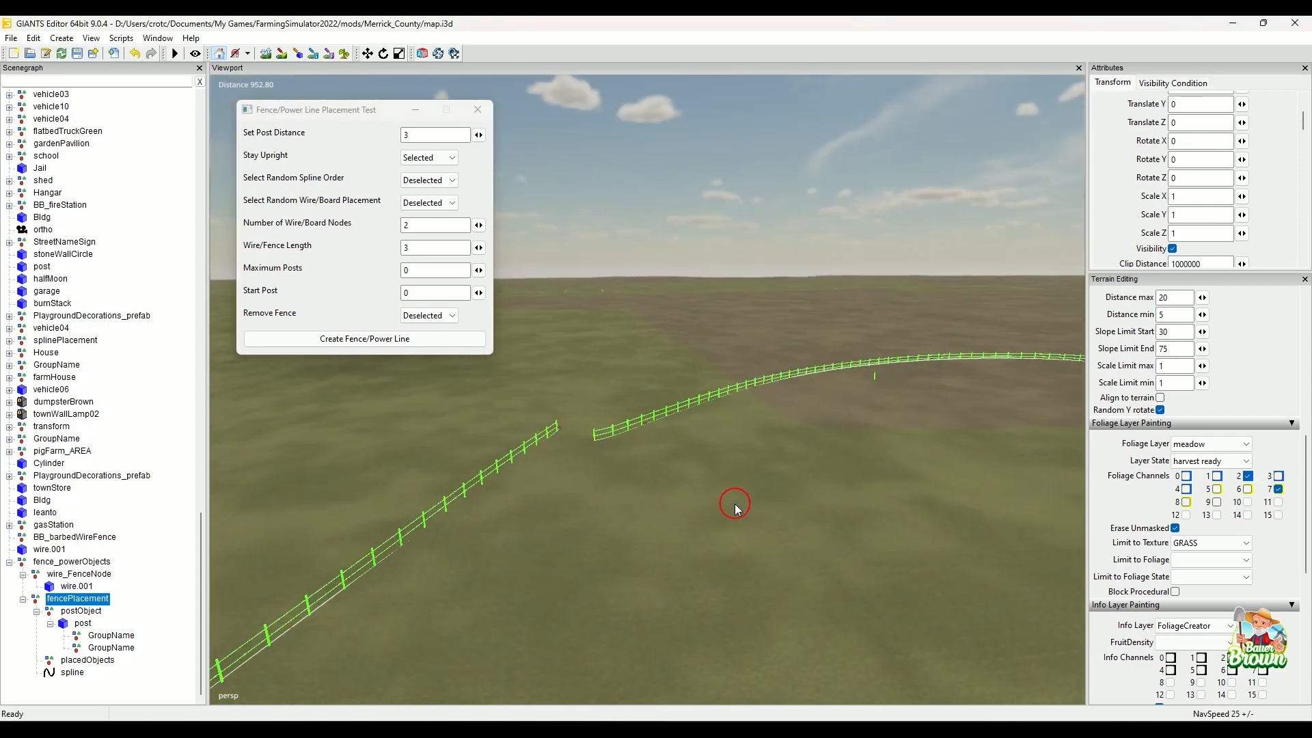
{"action": "left_click_drag", "start_coordinate": [694, 411], "coordinate": [738, 549], "text": "alt"}
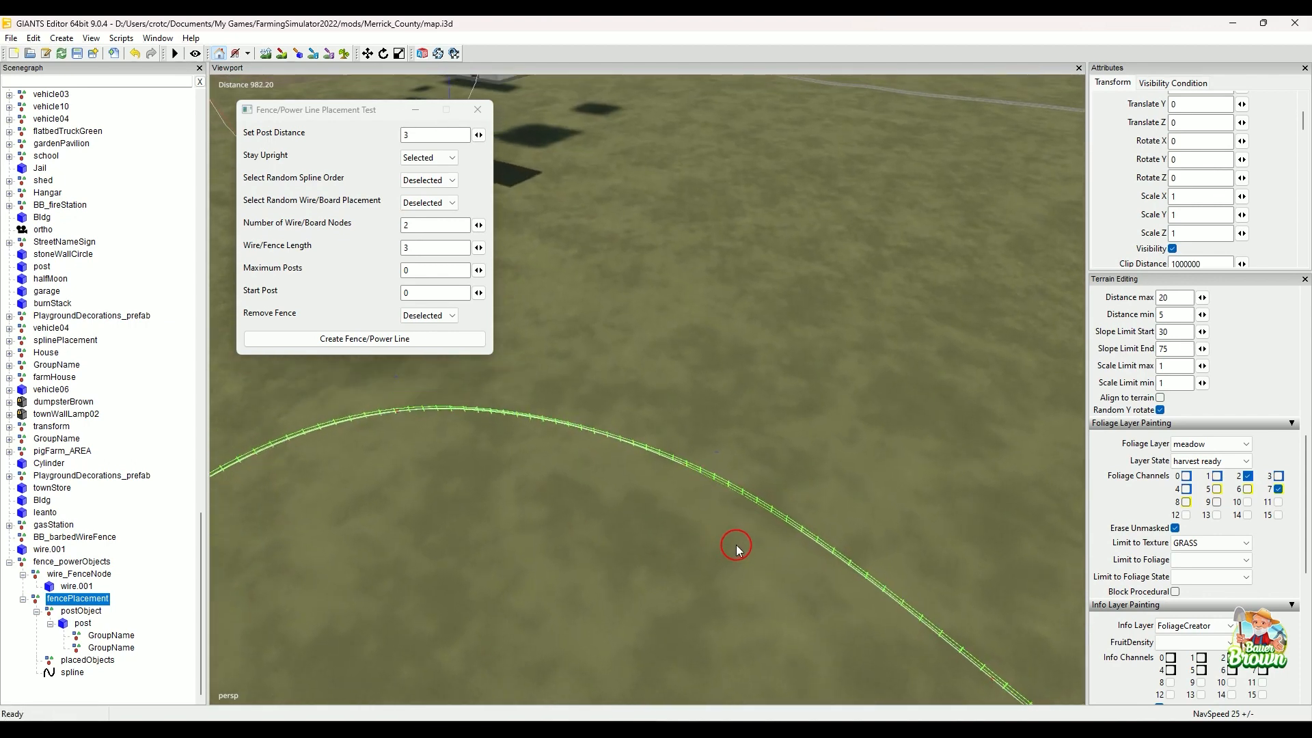
{"action": "left_click_drag", "start_coordinate": [568, 472], "coordinate": [665, 460], "text": "alt"}
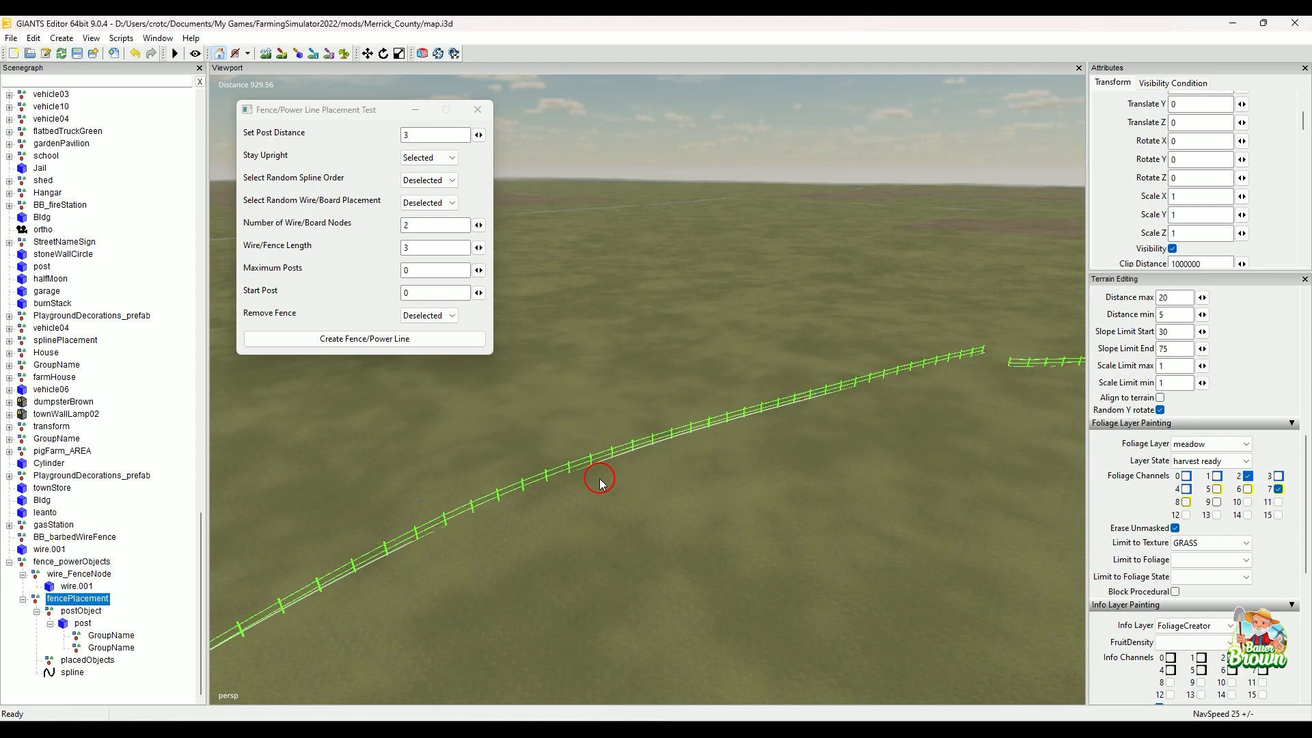
{"action": "left_click_drag", "start_coordinate": [551, 472], "coordinate": [684, 502], "text": "alt"}
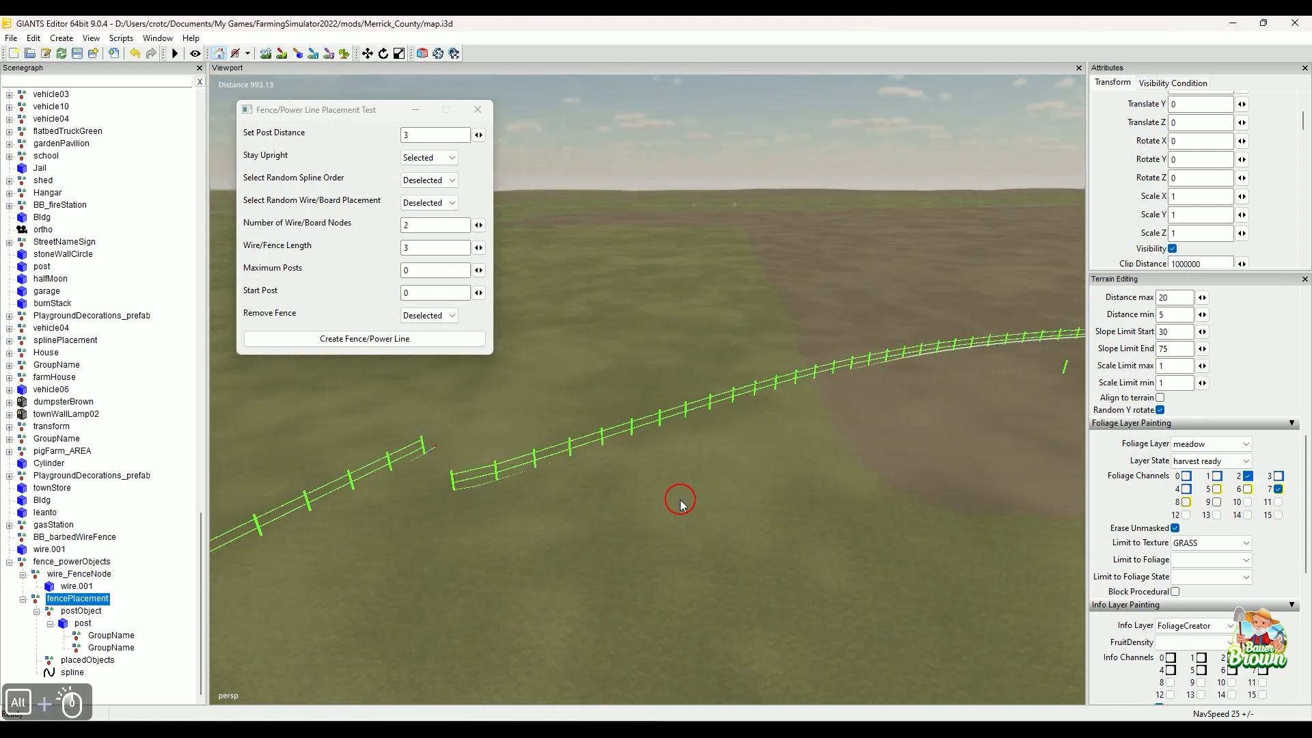
{"action": "left_click_drag", "start_coordinate": [656, 445], "coordinate": [622, 506], "text": "alt"}
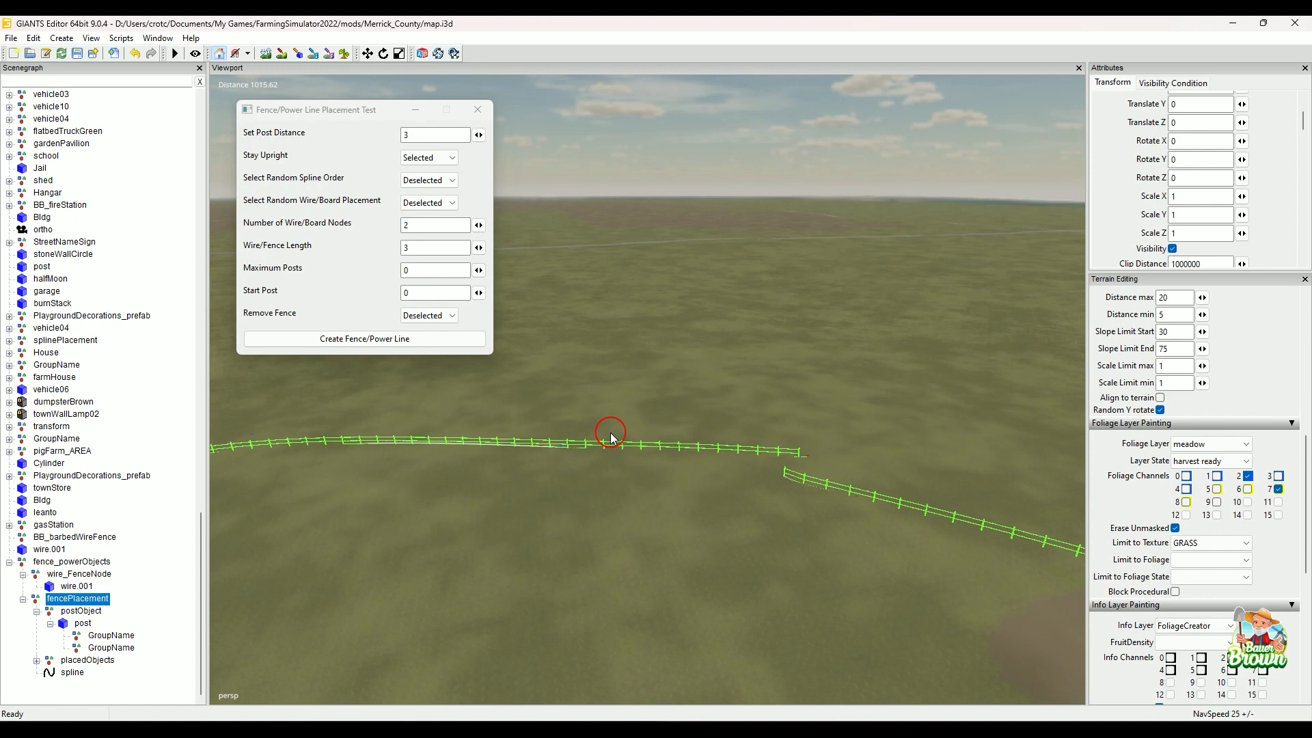
{"action": "left_click_drag", "start_coordinate": [644, 373], "coordinate": [715, 467], "text": "alt"}
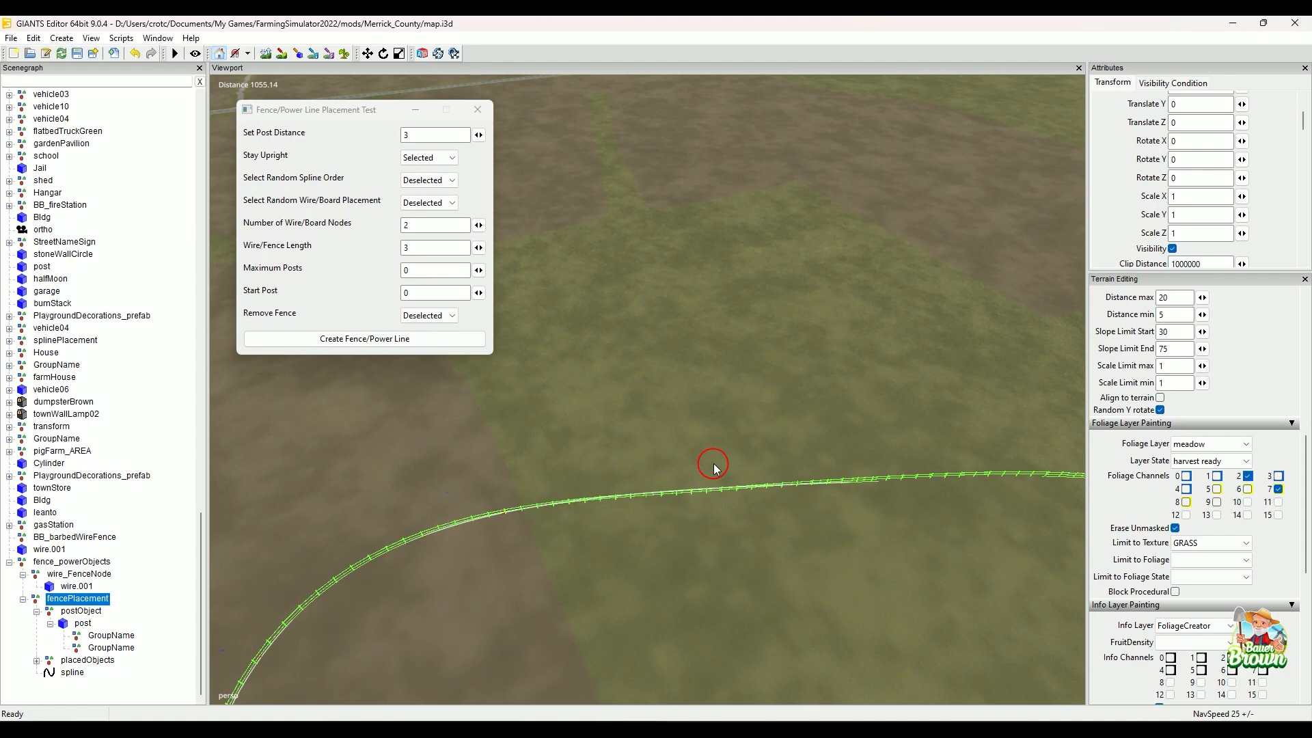
{"action": "left_click_drag", "start_coordinate": [711, 468], "coordinate": [916, 434], "text": "alt"}
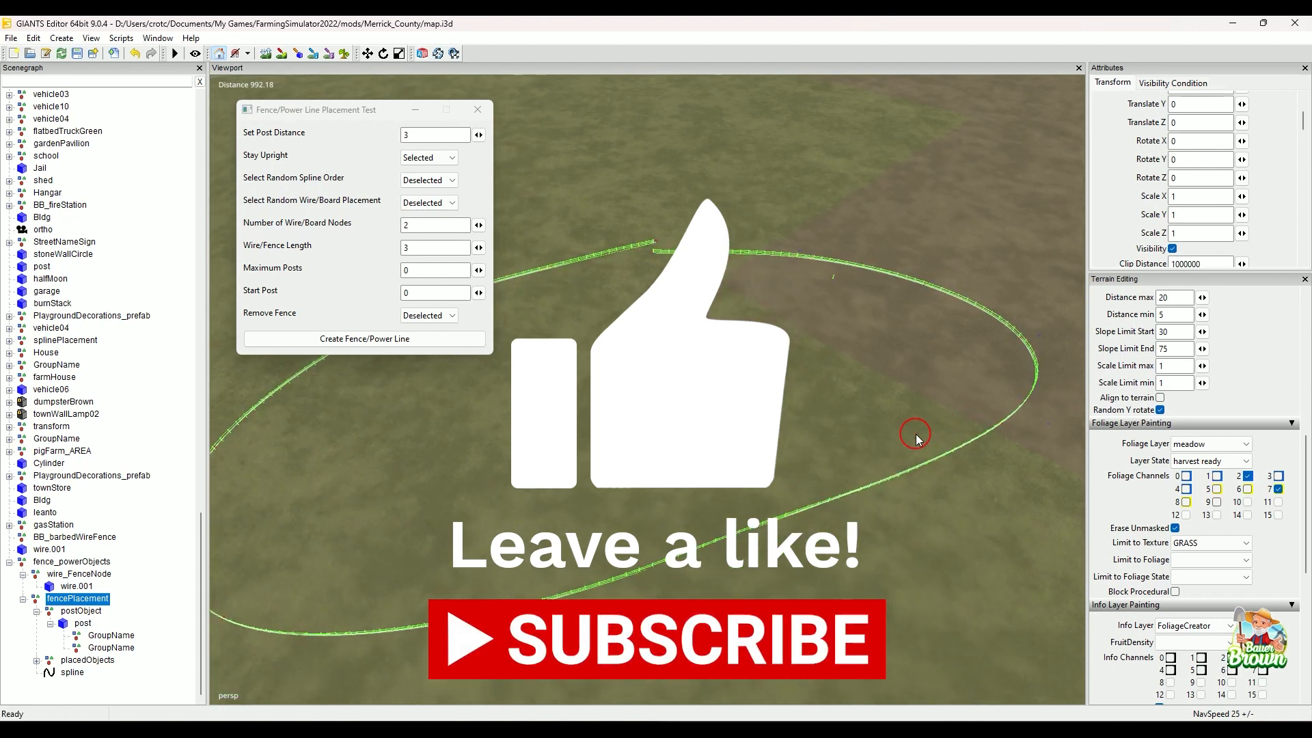